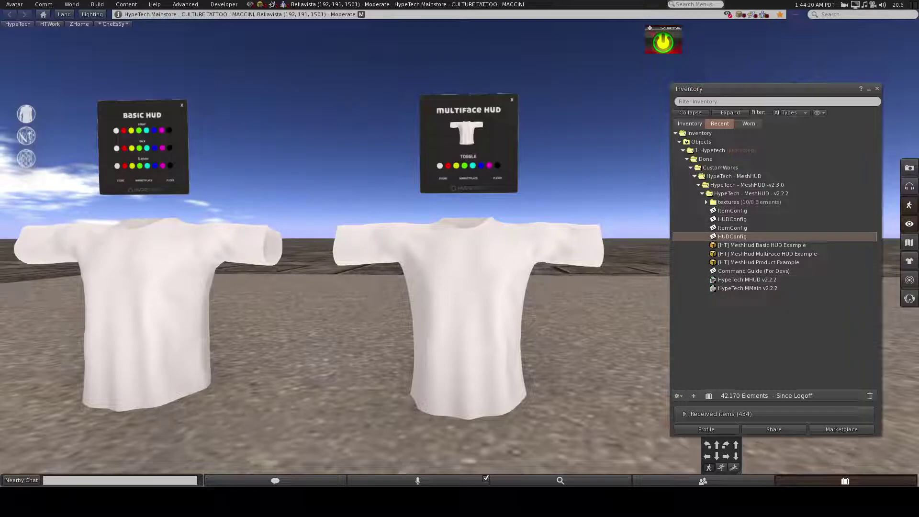
Open the Multiface HUD for editing and switch the selection to the white shirt below it.
{"action": "right_click", "coordinate": [475, 128]}
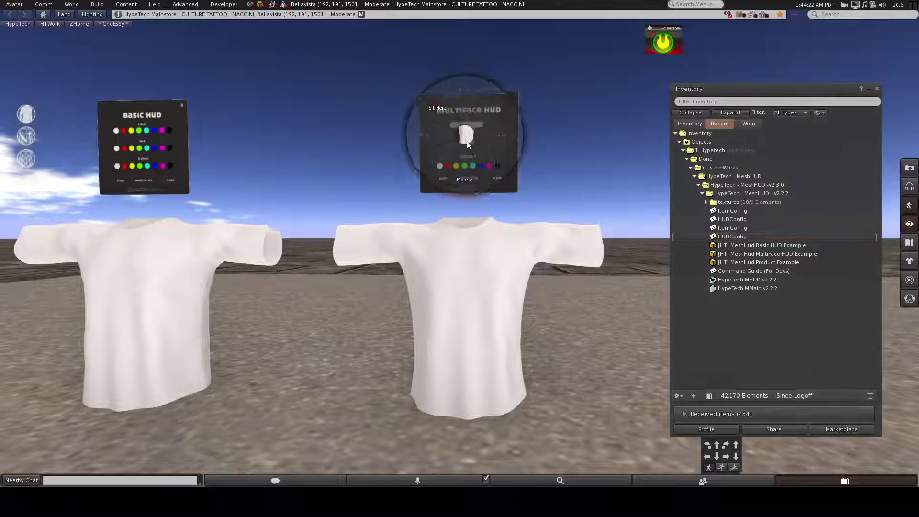
{"action": "left_click", "coordinate": [478, 151]}
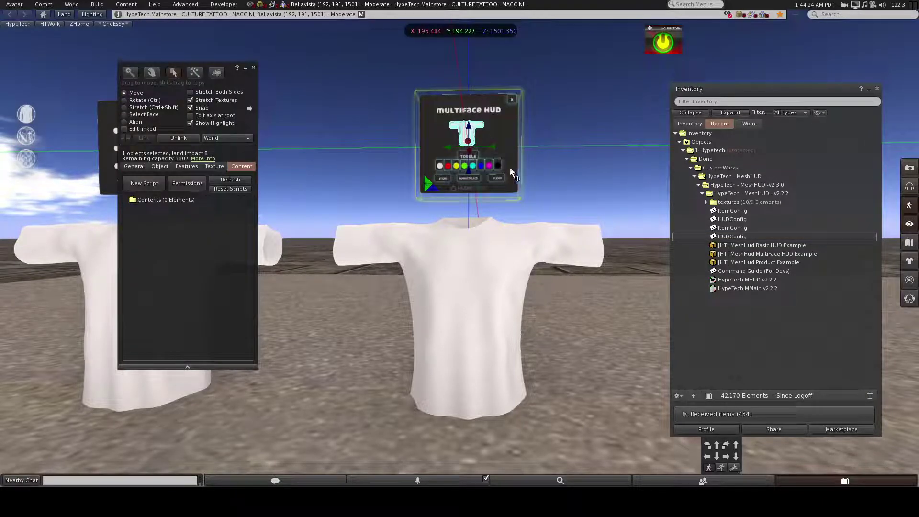
{"action": "left_click_drag", "start_coordinate": [251, 82], "coordinate": [236, 118]}
{"action": "left_click", "coordinate": [487, 344]}
{"action": "scroll", "coordinate": [414, 143], "scroll_direction": "down", "scroll_amount": 2}
{"action": "scroll", "coordinate": [382, 182], "scroll_direction": "down", "scroll_amount": 2}
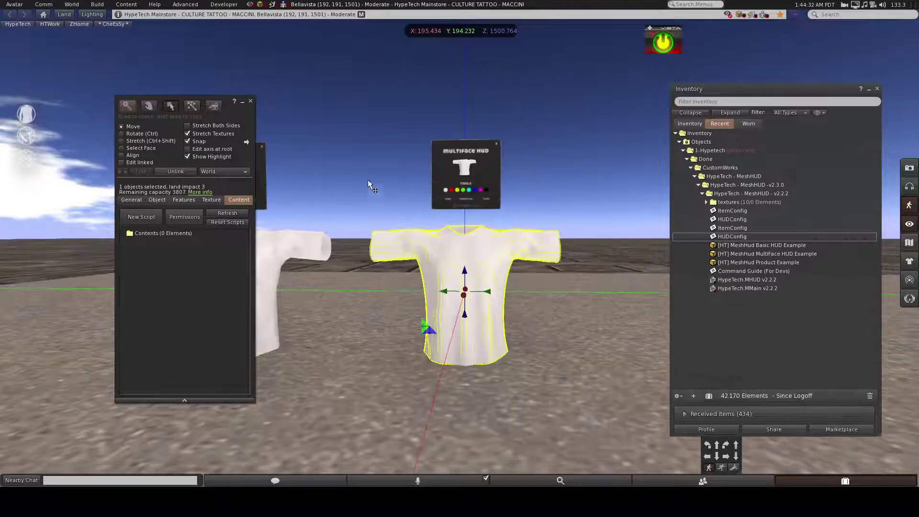
{"action": "scroll", "coordinate": [402, 145], "scroll_direction": "up", "scroll_amount": 2}
{"action": "left_click_drag", "start_coordinate": [246, 116], "coordinate": [219, 350]}
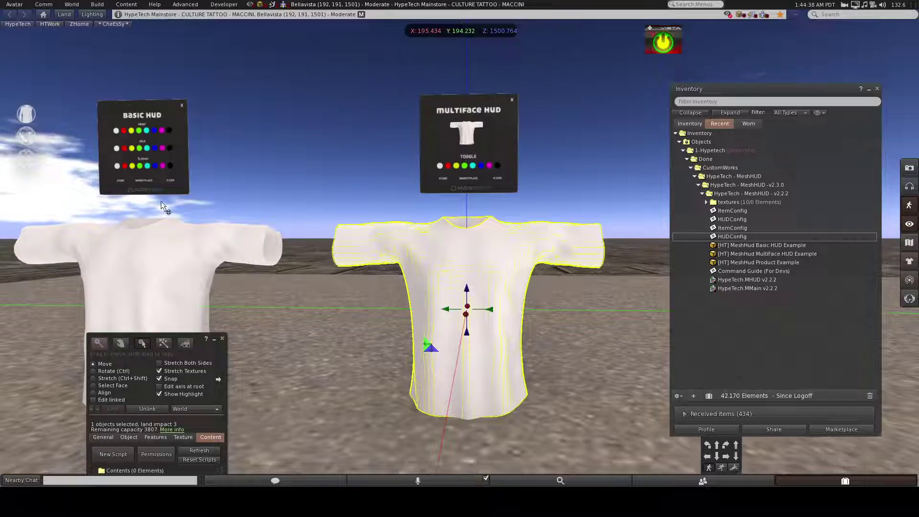
{"action": "left_click_drag", "start_coordinate": [202, 345], "coordinate": [257, 90]}
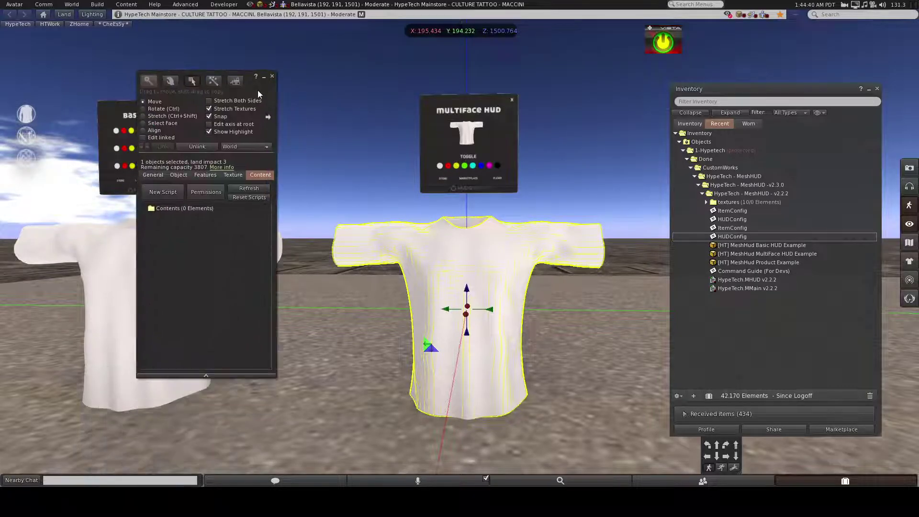
Examine the Multiface HUD panel up close together with the selected shirt beneath it.
{"action": "scroll", "coordinate": [461, 147], "scroll_direction": "up", "scroll_amount": 3}
{"action": "scroll", "coordinate": [461, 146], "scroll_direction": "down", "scroll_amount": 2}
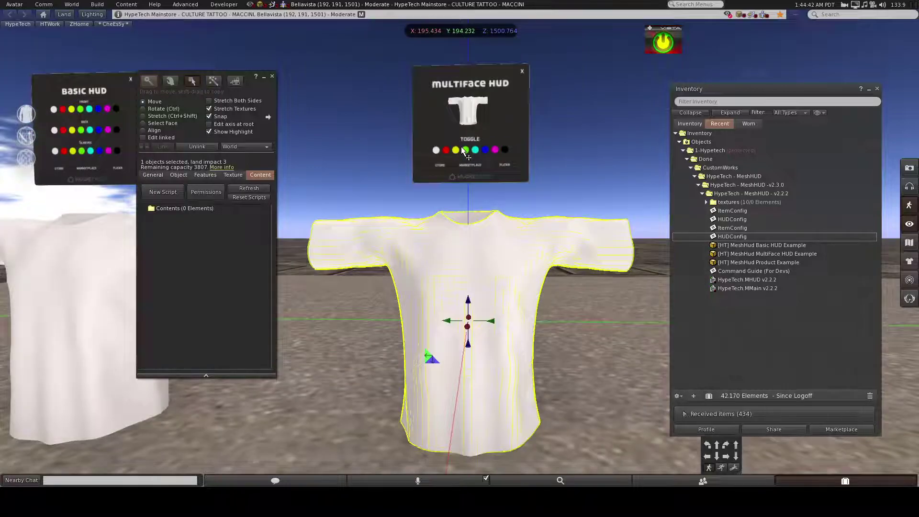
{"action": "left_click", "coordinate": [793, 479]}
{"action": "left_click", "coordinate": [728, 392]}
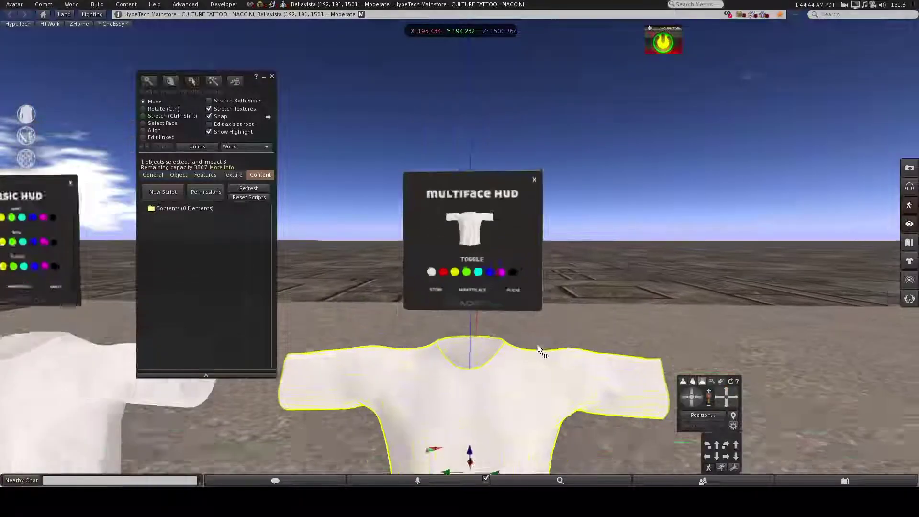
{"action": "scroll", "coordinate": [539, 345], "scroll_direction": "up", "scroll_amount": 1}
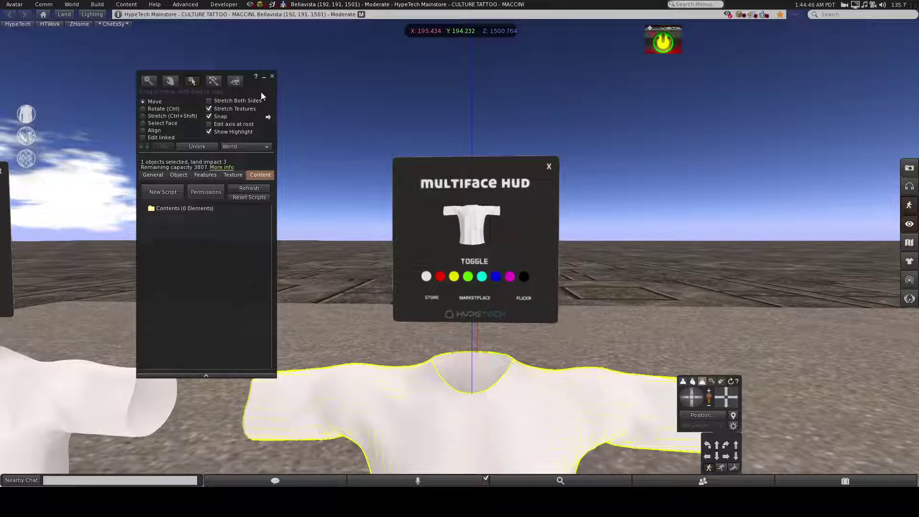
{"action": "left_click_drag", "start_coordinate": [261, 95], "coordinate": [757, 102]}
{"action": "scroll", "coordinate": [117, 217], "scroll_direction": "down", "scroll_amount": 2}
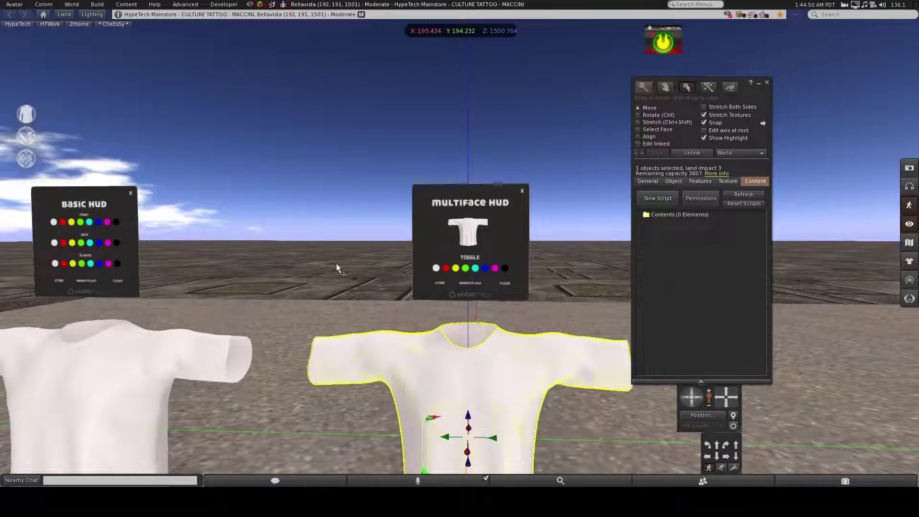
{"action": "scroll", "coordinate": [269, 255], "scroll_direction": "up", "scroll_amount": 2}
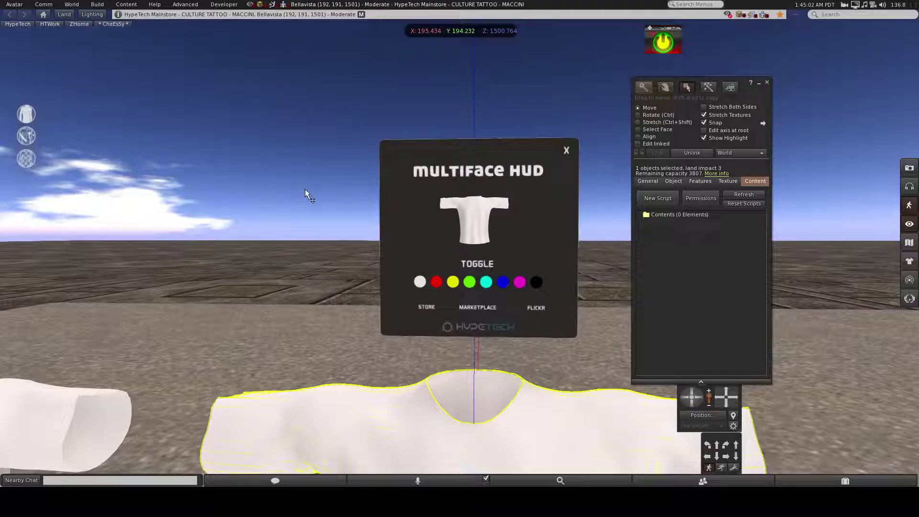
{"action": "scroll", "coordinate": [309, 188], "scroll_direction": "down", "scroll_amount": 3}
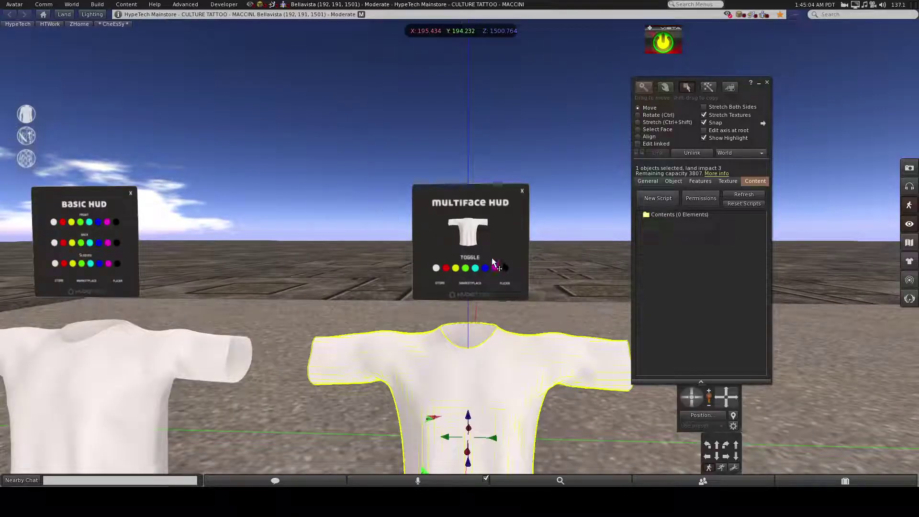
{"action": "left_click_drag", "start_coordinate": [726, 401], "coordinate": [731, 403]}
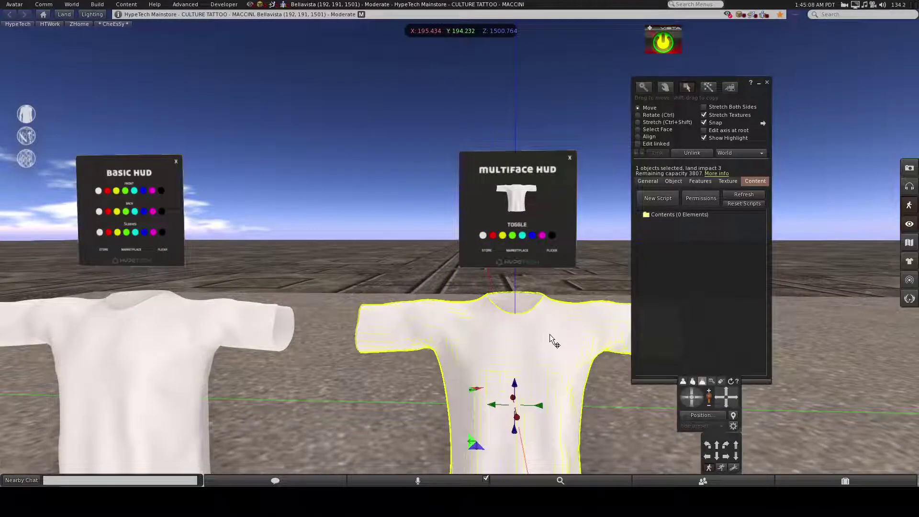
Add the HypeTech.MMain v2.2.2 script from the inventory to the selected shirt's contents.
{"action": "right_click", "coordinate": [554, 341]}
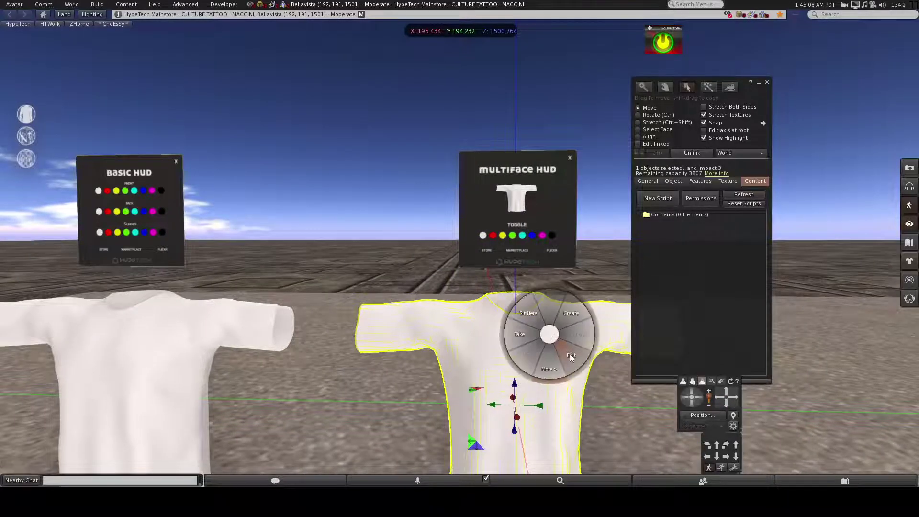
{"action": "left_click_drag", "start_coordinate": [753, 102], "coordinate": [304, 127]}
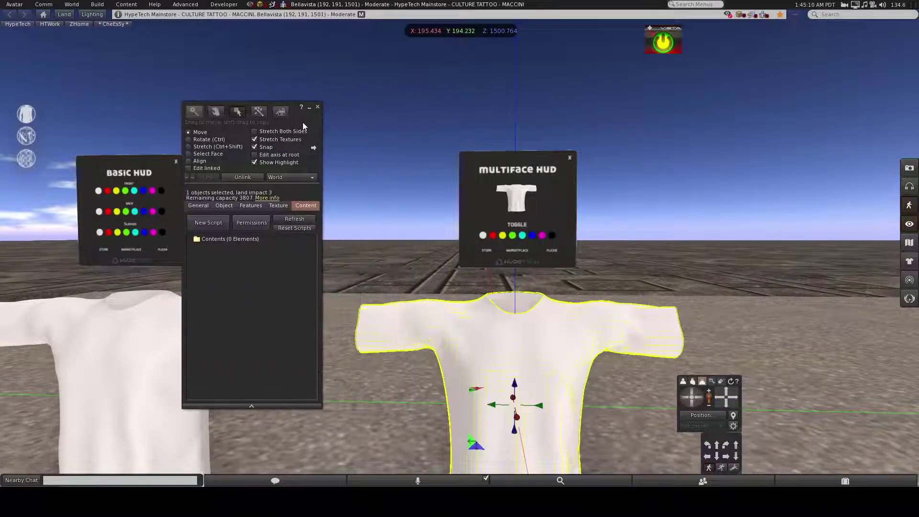
{"action": "left_click", "coordinate": [845, 481]}
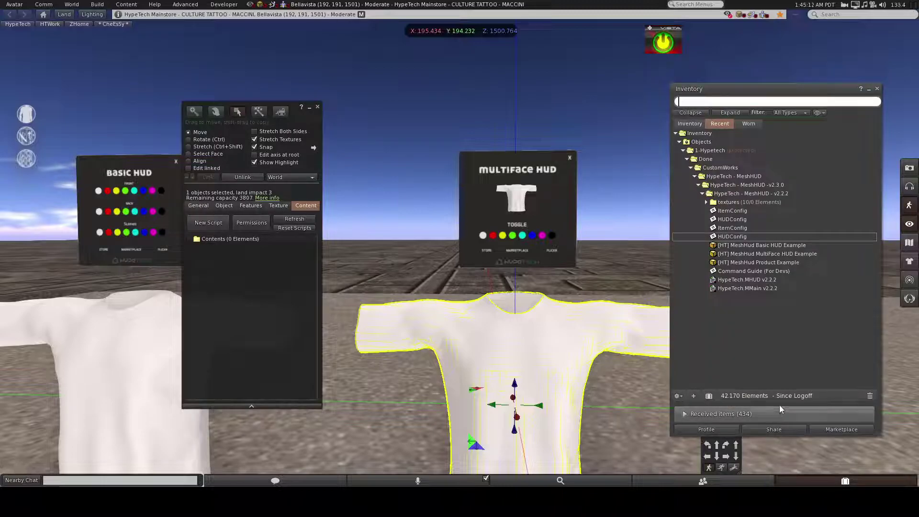
{"action": "left_click", "coordinate": [752, 288]}
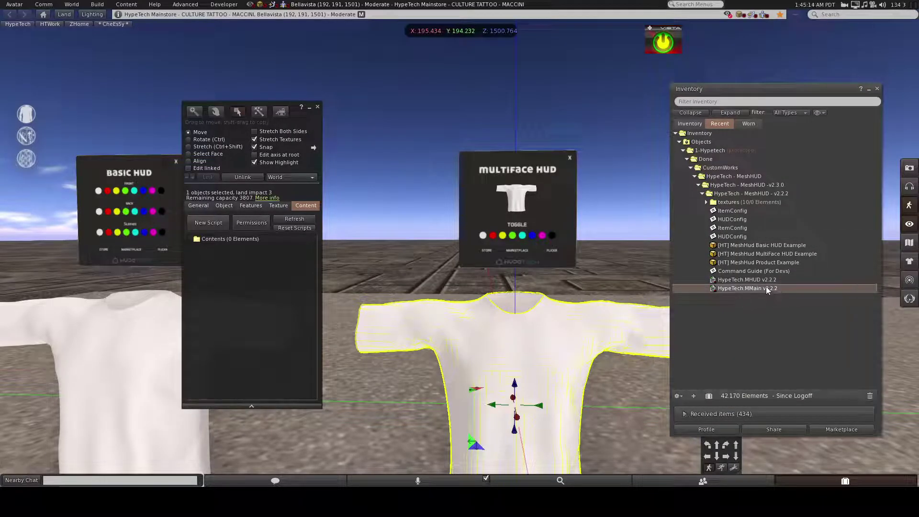
{"action": "left_click_drag", "start_coordinate": [766, 287], "coordinate": [355, 288]}
{"action": "left_click_drag", "start_coordinate": [252, 273], "coordinate": [275, 276]}
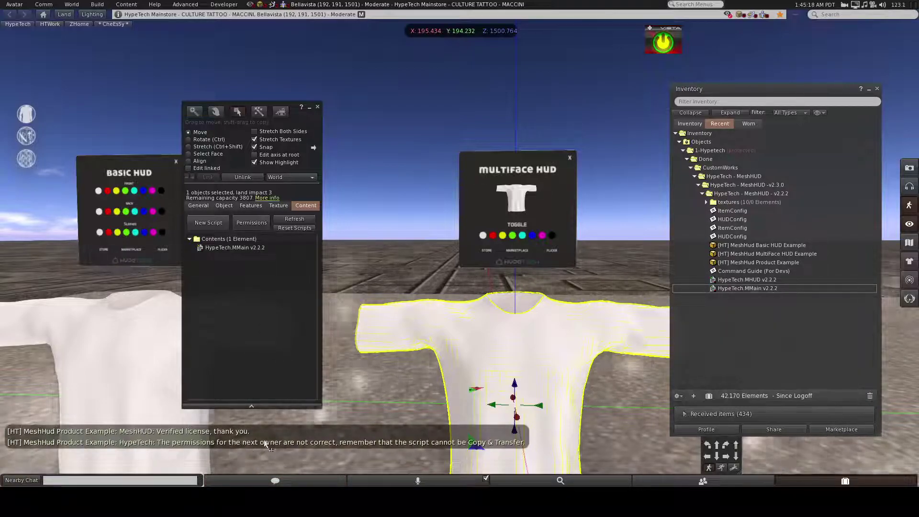
Disable the next owner's Transfer permission on the shirt's HypeTech.MMain v2.2.2 script and reset the scripts.
{"action": "right_click", "coordinate": [227, 249]}
{"action": "left_click", "coordinate": [252, 262]}
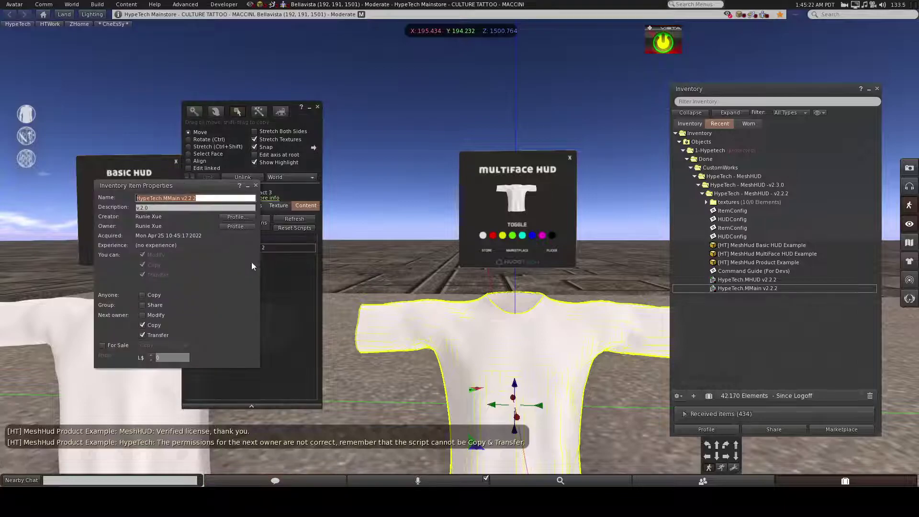
{"action": "left_click", "coordinate": [154, 336]}
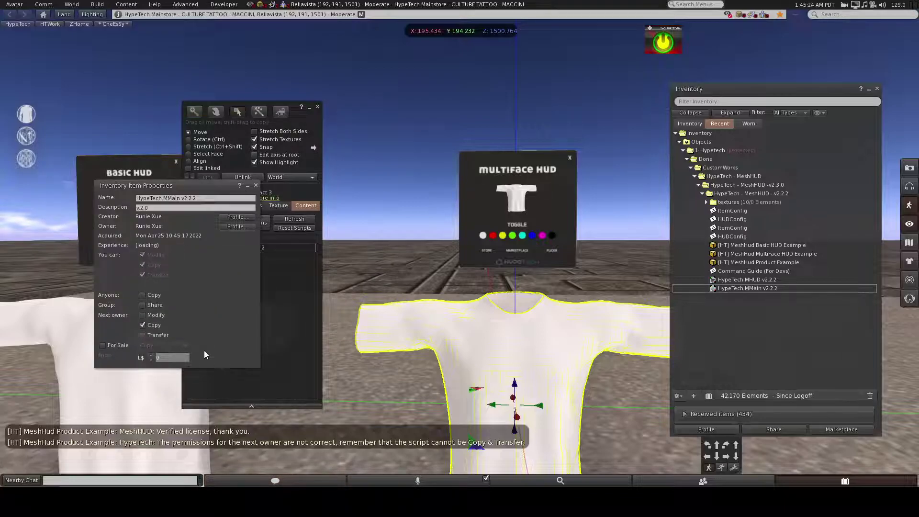
{"action": "left_click", "coordinate": [256, 185]}
{"action": "left_click", "coordinate": [293, 228]}
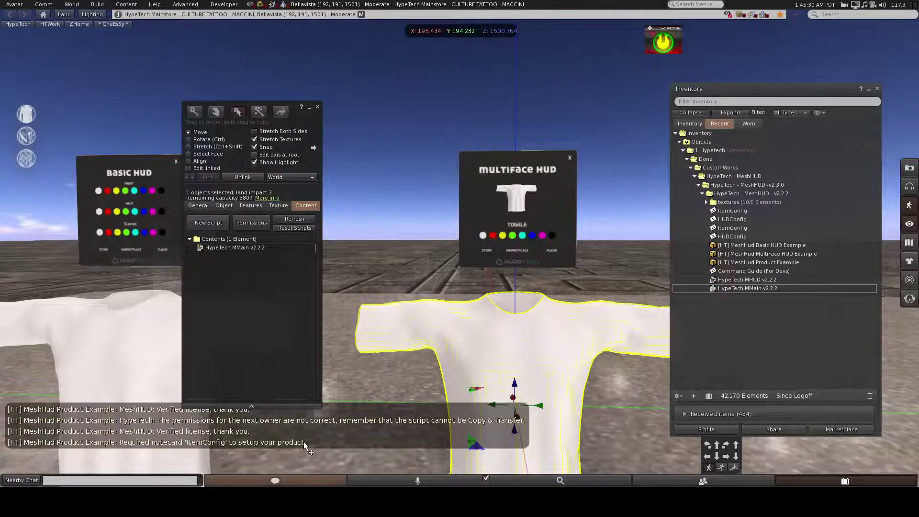
Nudge the Multiface HUD slightly sideways and add the HypeTech.MHUD v2.2.2 script to its contents.
{"action": "left_click", "coordinate": [506, 216]}
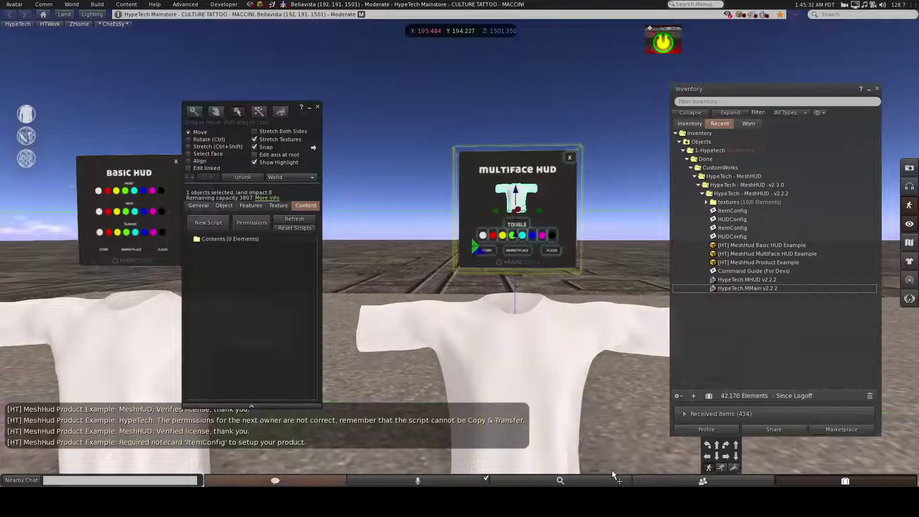
{"action": "left_click_drag", "start_coordinate": [496, 211], "coordinate": [479, 216]}
{"action": "left_click_drag", "start_coordinate": [743, 279], "coordinate": [253, 273]}
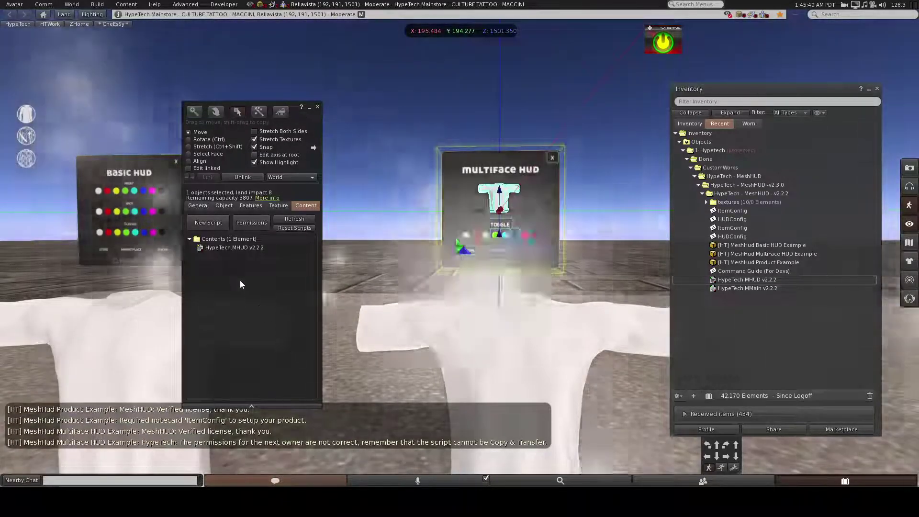
Disable the next owner's Transfer permission on the Multiface HUD's HypeTech.MHUD v2.2.2 script and reset the scripts.
{"action": "right_click", "coordinate": [232, 248]}
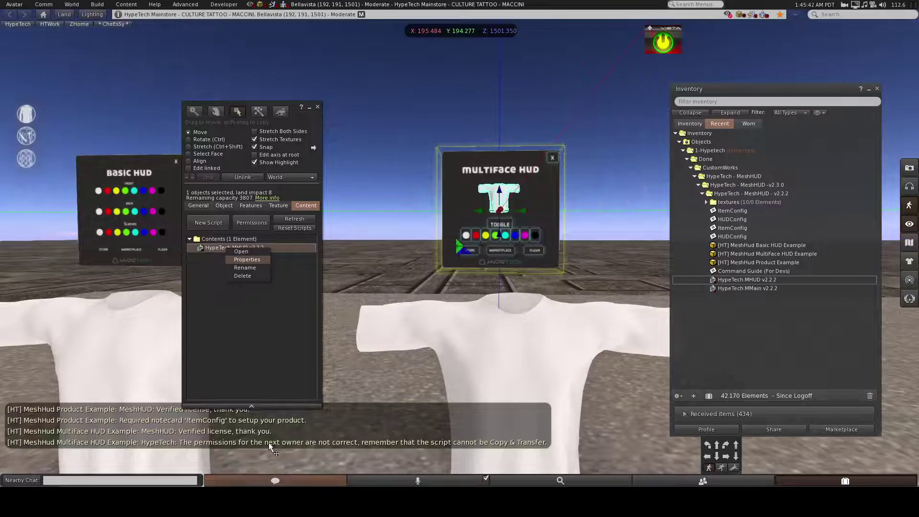
{"action": "left_click", "coordinate": [246, 259]}
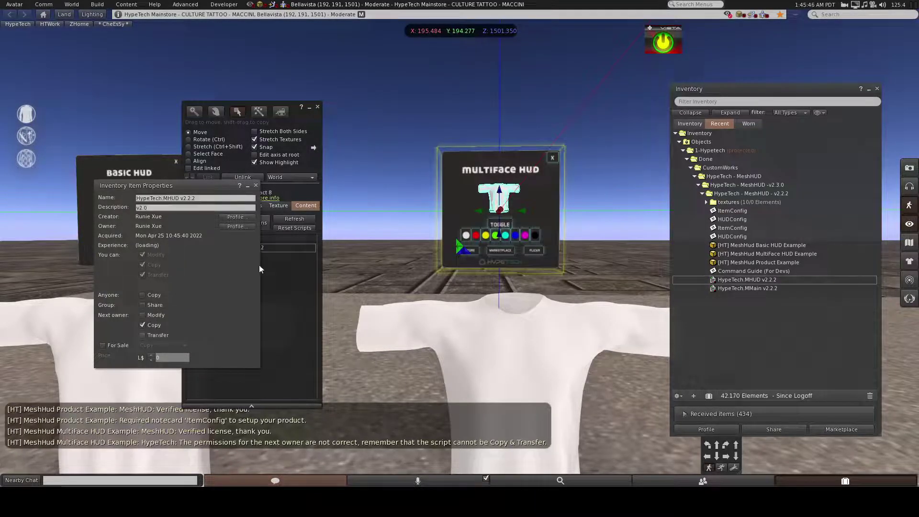
{"action": "left_click", "coordinate": [255, 186]}
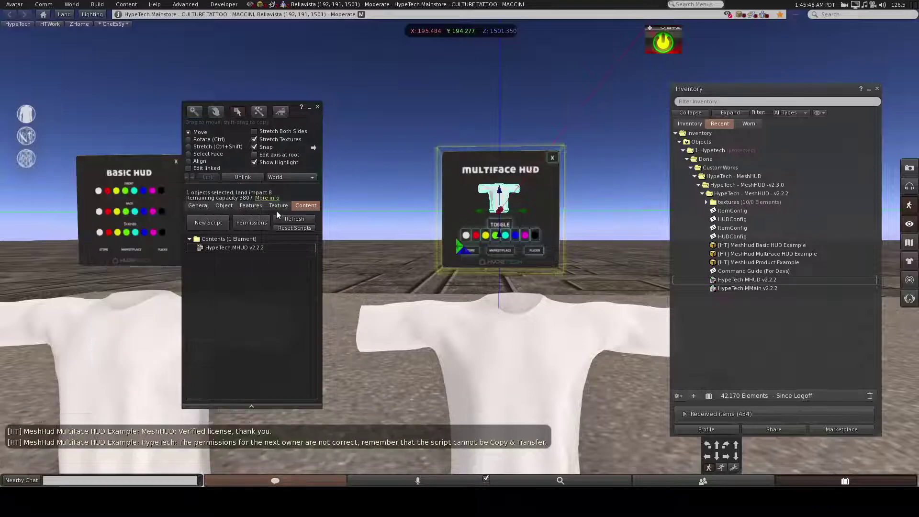
{"action": "left_click", "coordinate": [295, 228]}
{"action": "left_click", "coordinate": [445, 338]}
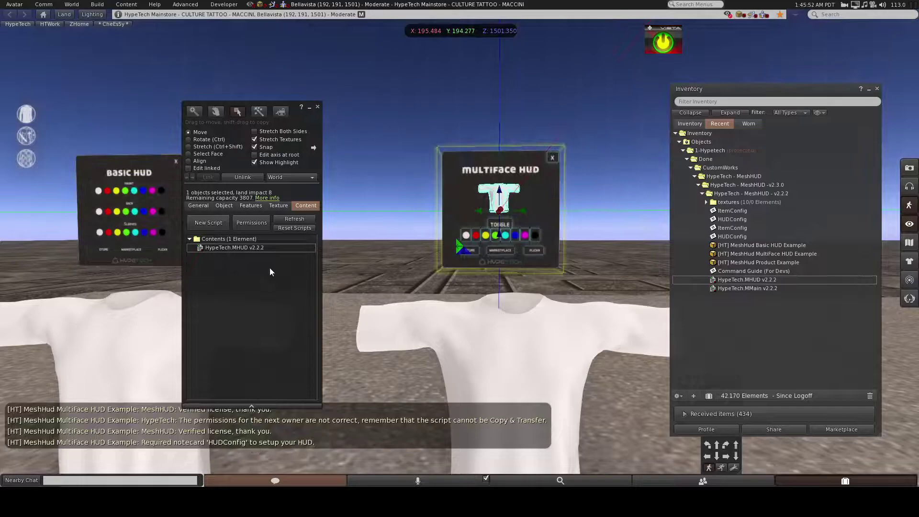
Open the ItemConfig notecard from the inventory and examine its channel number and the Tex=Num#UUID texture format.
{"action": "left_click_drag", "start_coordinate": [315, 120], "coordinate": [328, 119]}
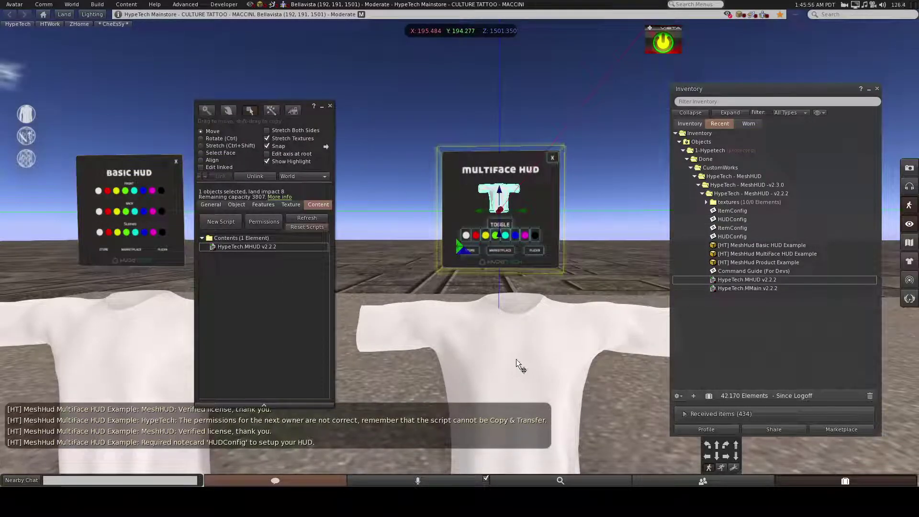
{"action": "double_click", "coordinate": [726, 212]}
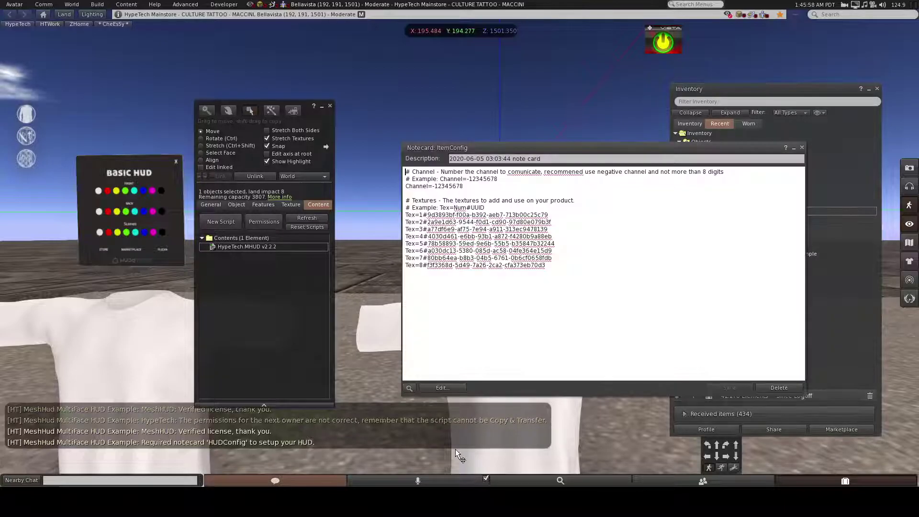
{"action": "left_click_drag", "start_coordinate": [516, 149], "coordinate": [465, 169]}
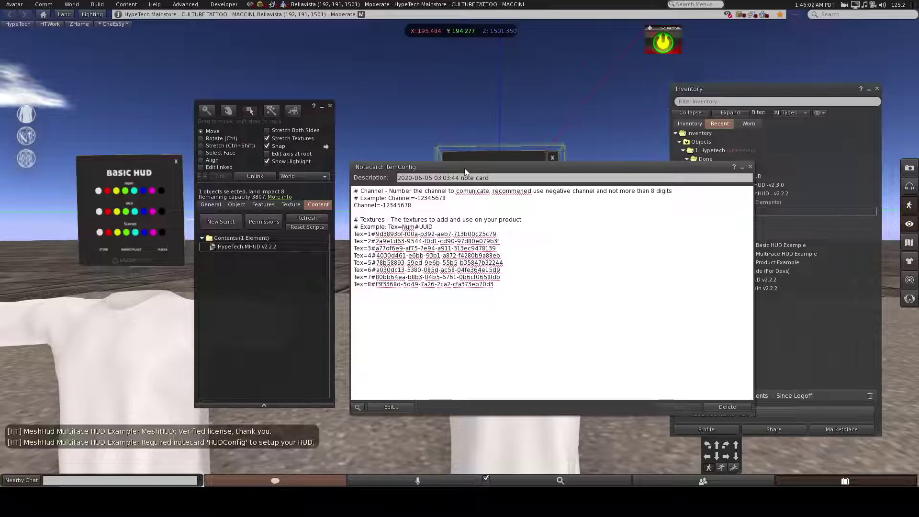
{"action": "double_click", "coordinate": [393, 205]}
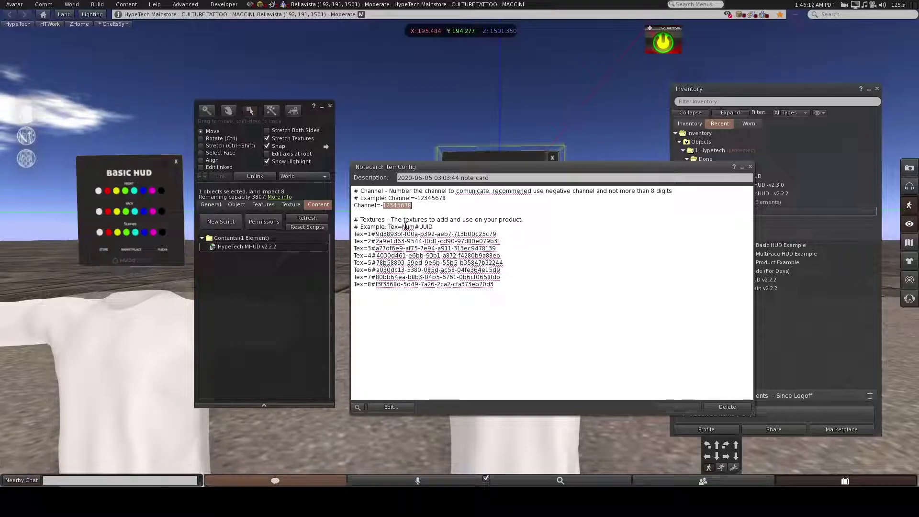
{"action": "double_click", "coordinate": [405, 227]}
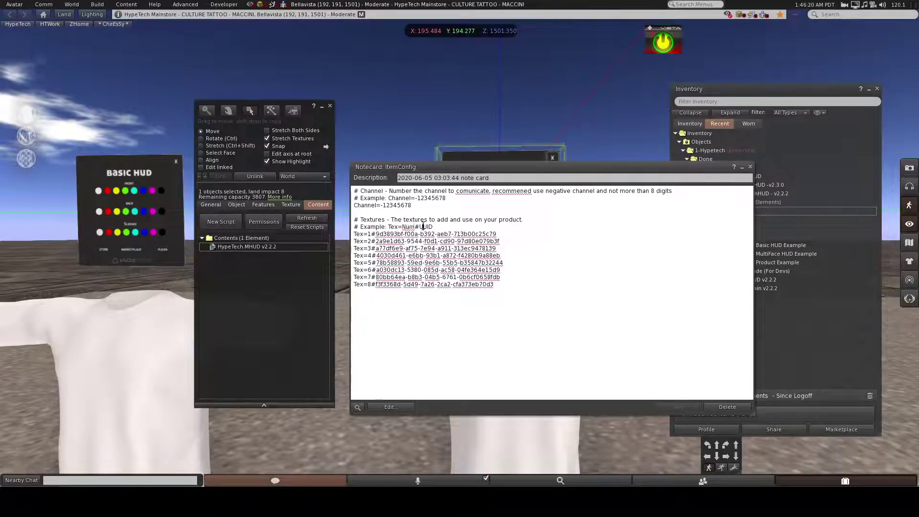
{"action": "double_click", "coordinate": [425, 227]}
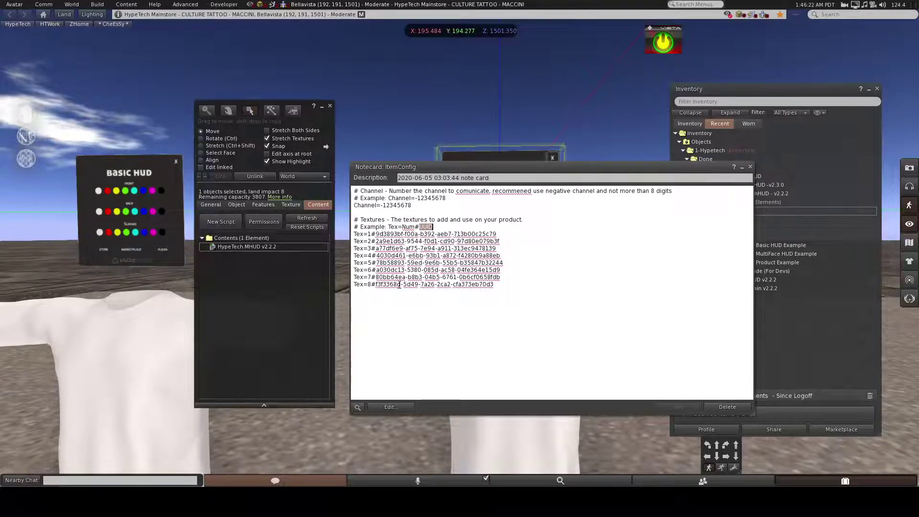
Expand the textures folder in the inventory and place the ItemConfig notecard so both remain in view.
{"action": "left_click_drag", "start_coordinate": [533, 182], "coordinate": [403, 191]}
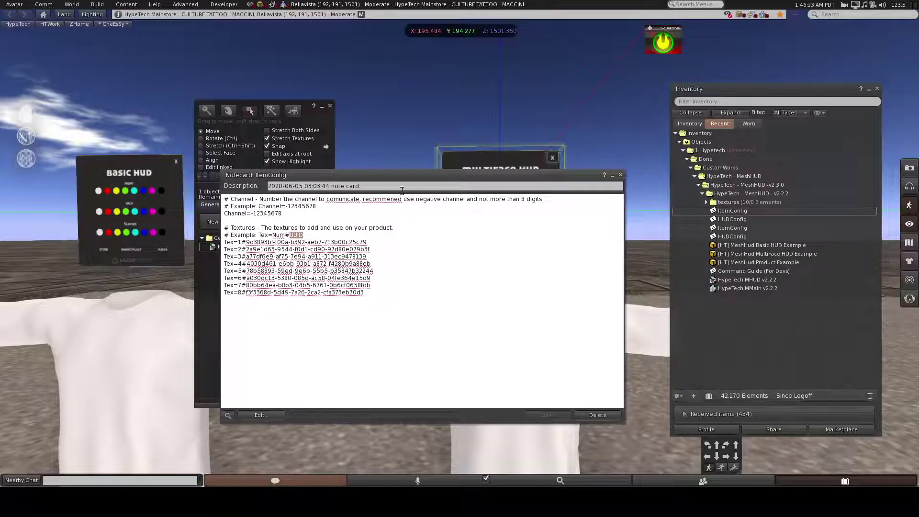
{"action": "left_click", "coordinate": [707, 203]}
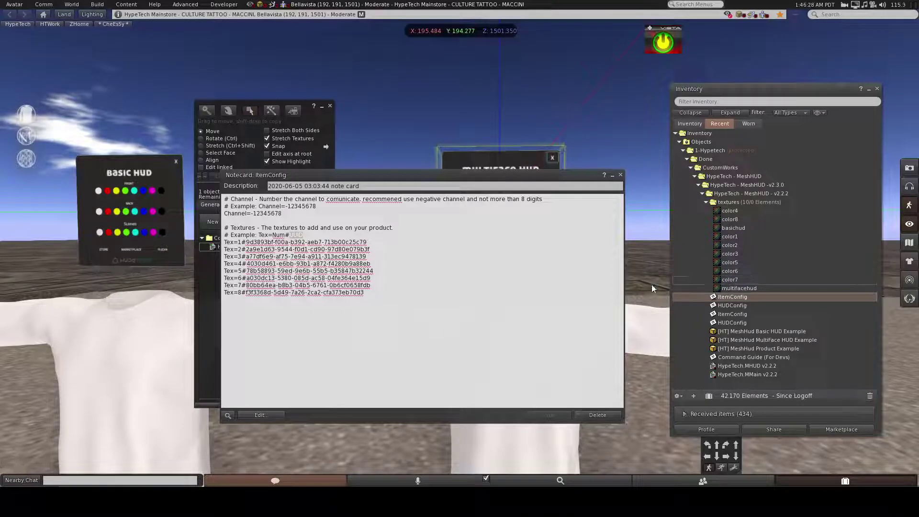
{"action": "left_click_drag", "start_coordinate": [495, 178], "coordinate": [472, 264]}
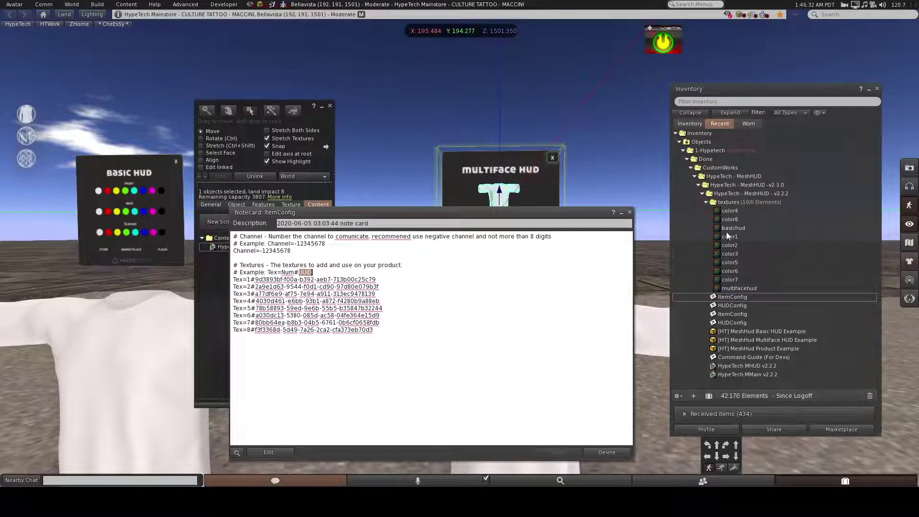
Copy the asset UUID of the color1 texture and paste it over the UUID on the Tex=1 line of ItemConfig.
{"action": "right_click", "coordinate": [727, 234]}
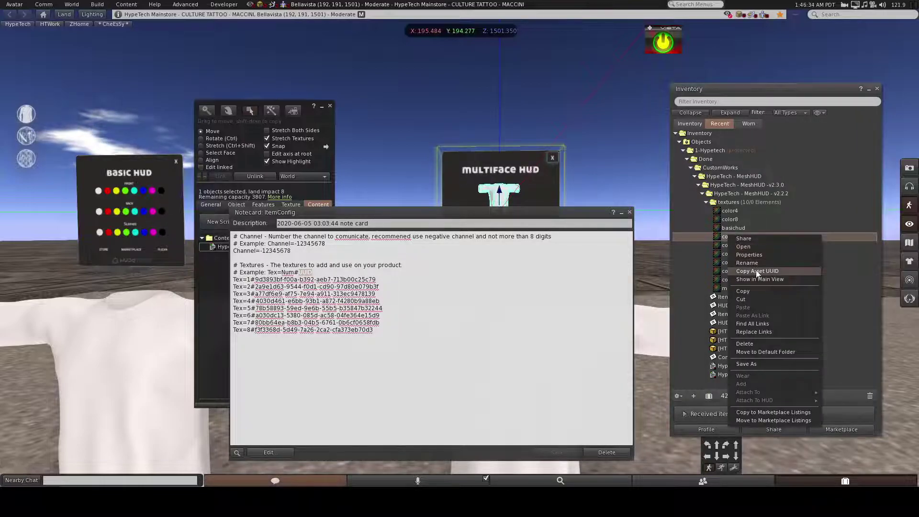
{"action": "left_click", "coordinate": [757, 272]}
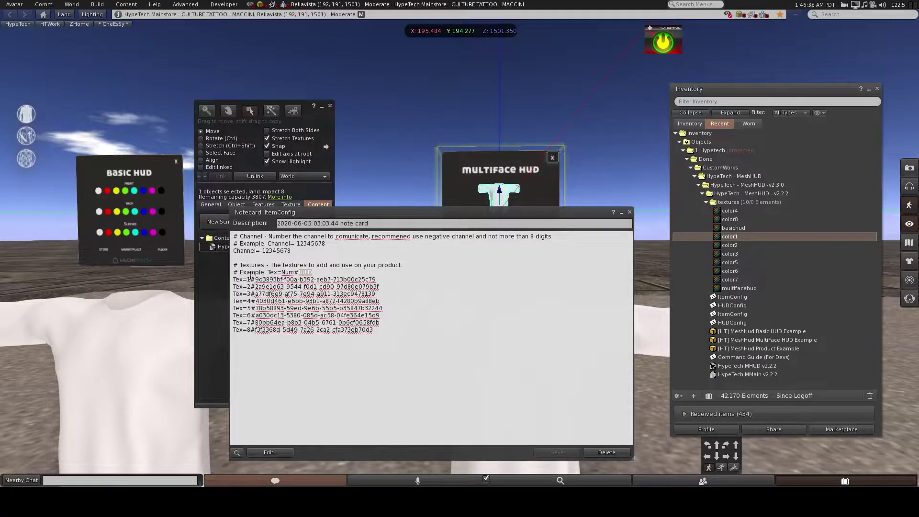
{"action": "left_click", "coordinate": [259, 279]}
{"action": "left_click_drag", "start_coordinate": [256, 280], "coordinate": [406, 281]}
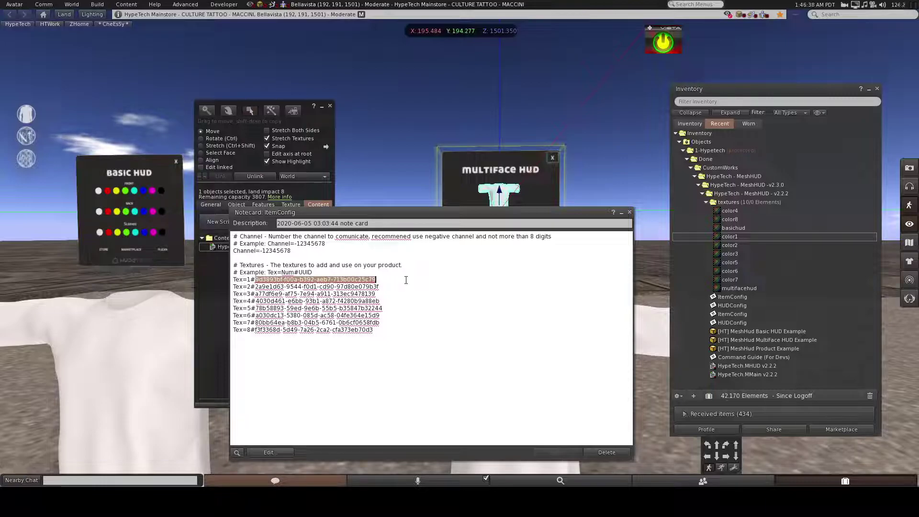
{"action": "key", "text": "BackSpace"}
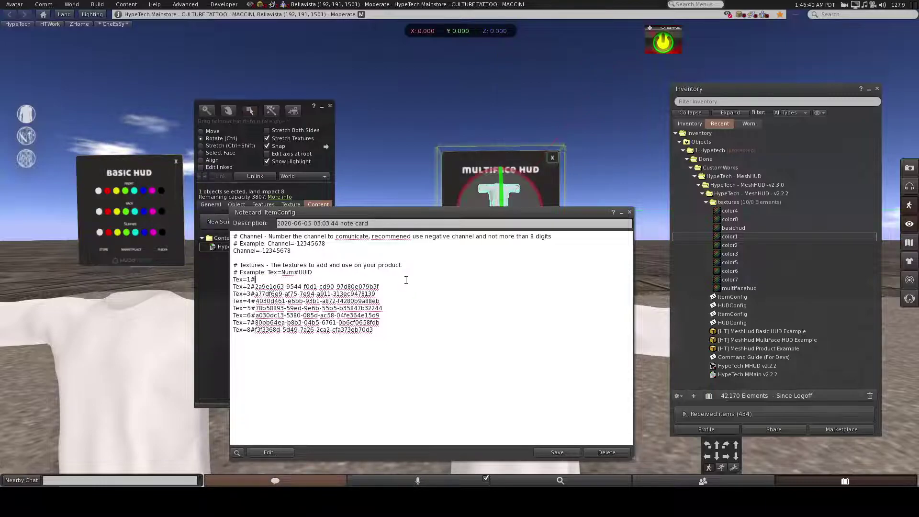
{"action": "key", "text": "ctrl+v"}
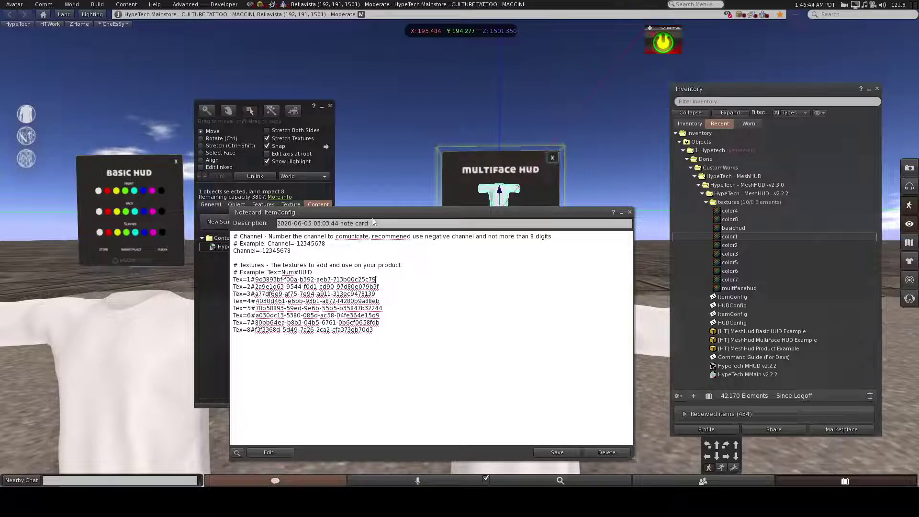
Save the edited ItemConfig notecard and close it.
{"action": "left_click_drag", "start_coordinate": [374, 223], "coordinate": [382, 179]}
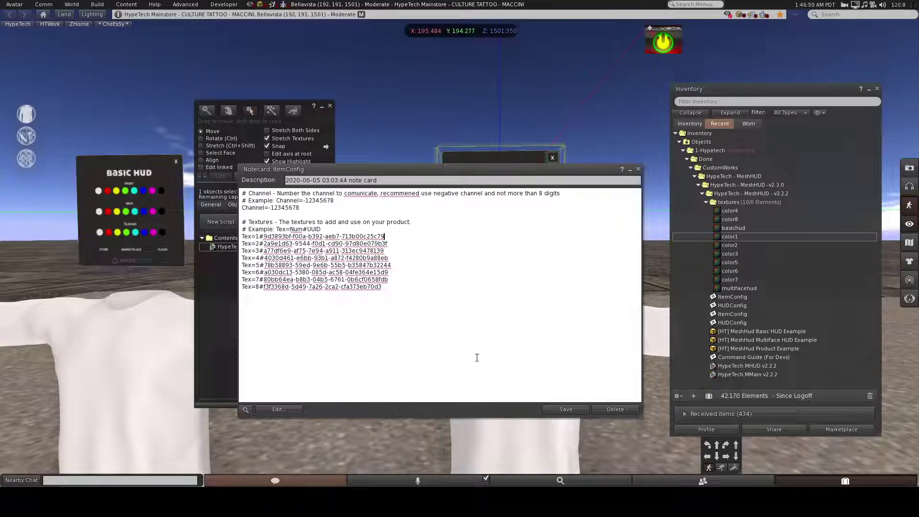
{"action": "left_click", "coordinate": [564, 411]}
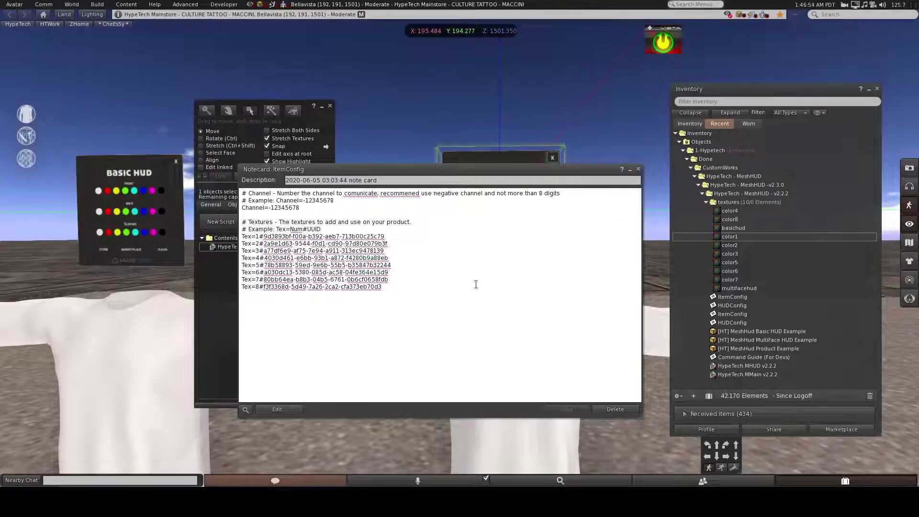
{"action": "left_click", "coordinate": [638, 169]}
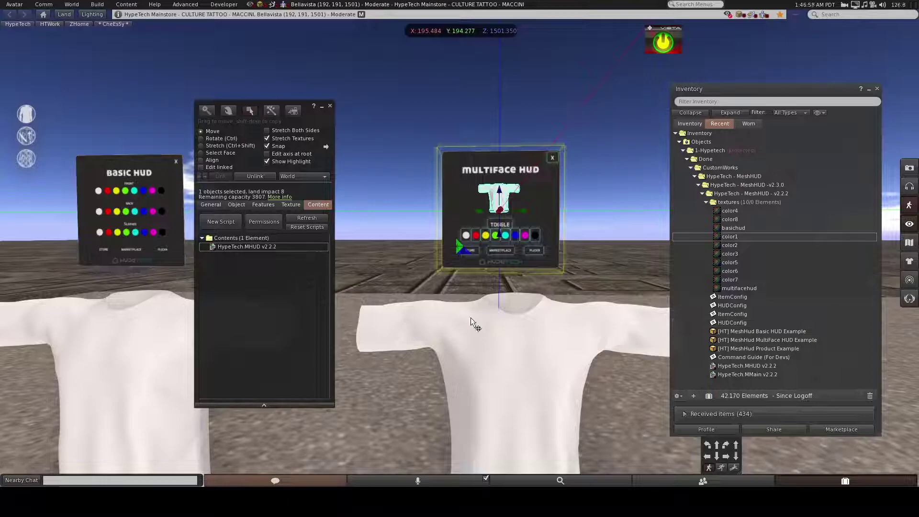
Select the shirt below the Multiface HUD and add the ItemConfig notecard to its contents.
{"action": "left_click", "coordinate": [733, 297]}
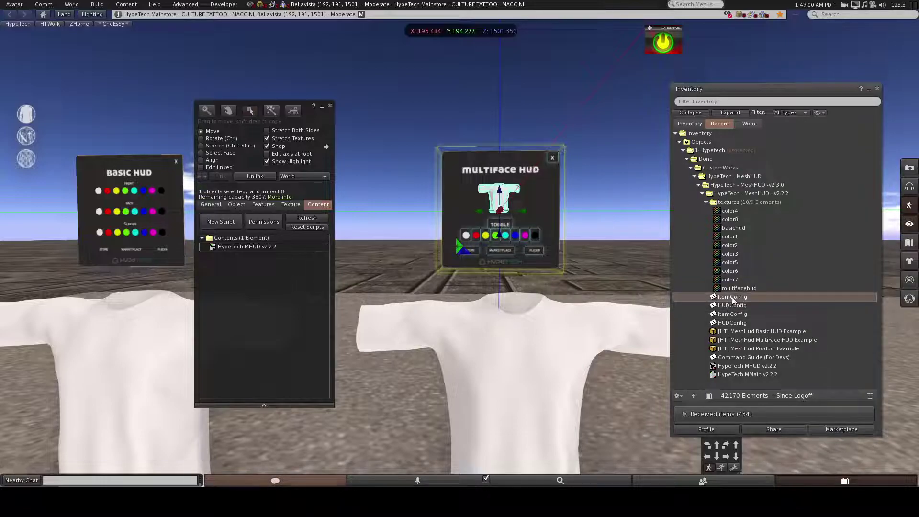
{"action": "left_click_drag", "start_coordinate": [734, 297], "coordinate": [254, 301]}
{"action": "left_click_drag", "start_coordinate": [585, 276], "coordinate": [724, 301]}
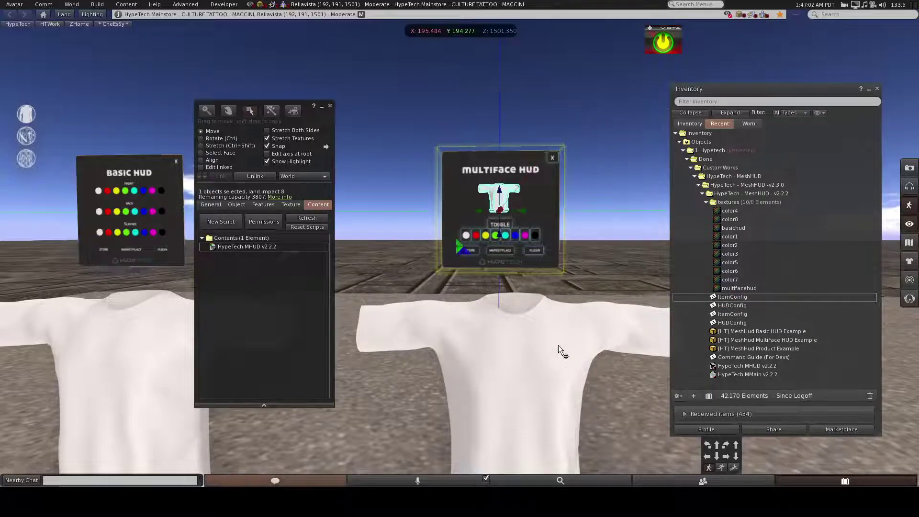
{"action": "left_click", "coordinate": [527, 345]}
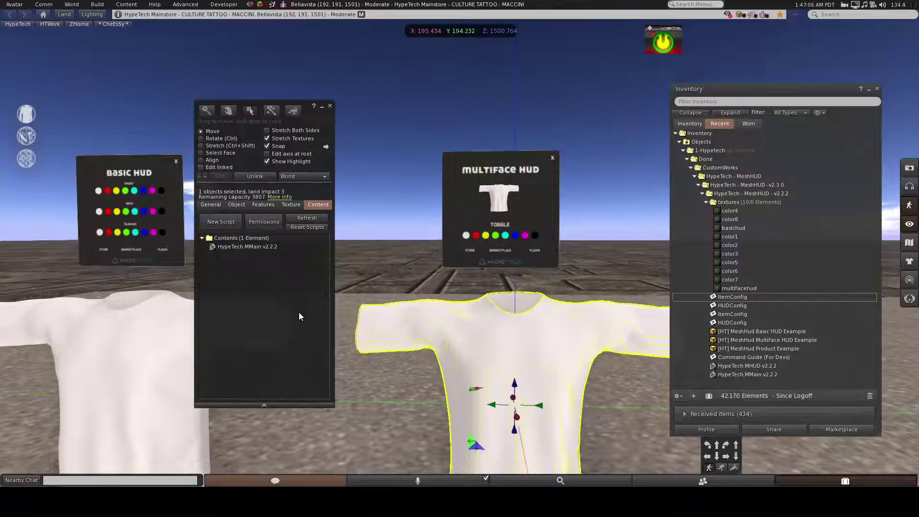
{"action": "left_click_drag", "start_coordinate": [299, 313], "coordinate": [300, 313]}
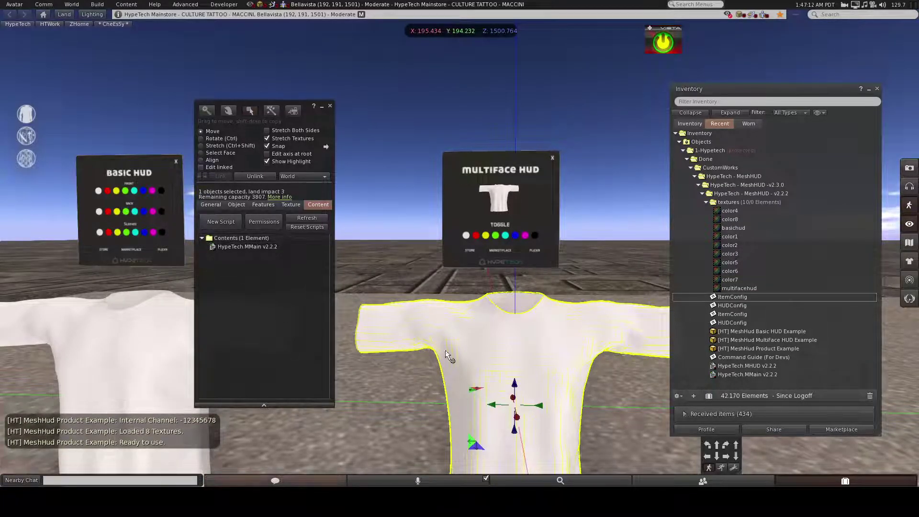
Select the Multiface HUD and turn on editing of its linked parts, keeping the whole HUD in clear view.
{"action": "left_click", "coordinate": [500, 206]}
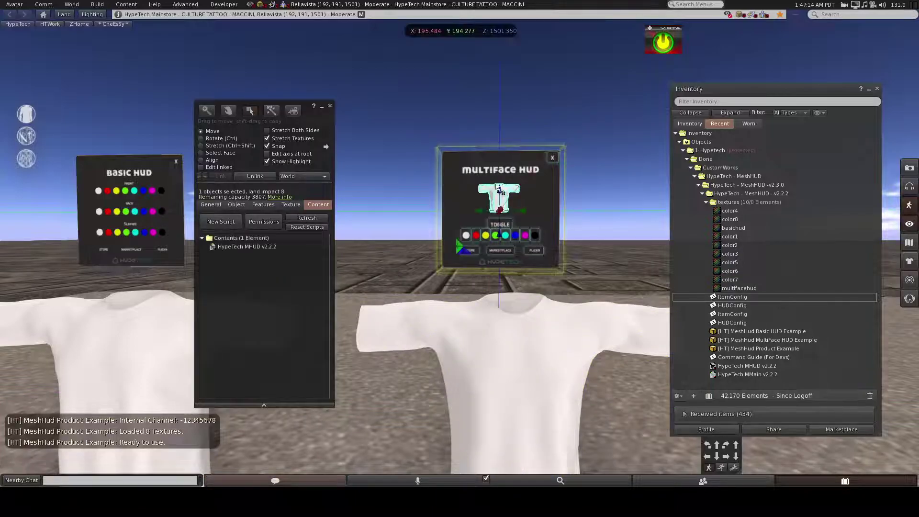
{"action": "scroll", "coordinate": [535, 316], "scroll_direction": "up", "scroll_amount": 3}
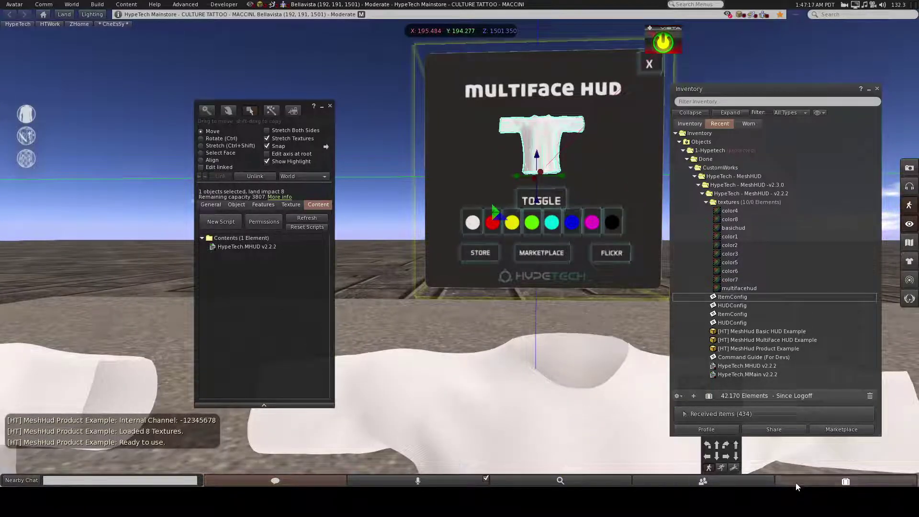
{"action": "left_click", "coordinate": [798, 487]}
{"action": "left_click", "coordinate": [736, 399]}
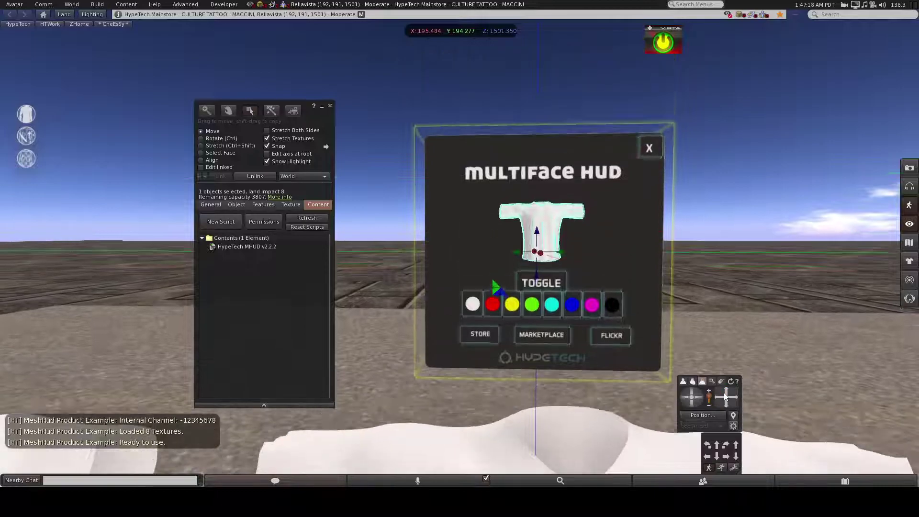
{"action": "left_click", "coordinate": [736, 400]}
{"action": "left_click", "coordinate": [737, 400]}
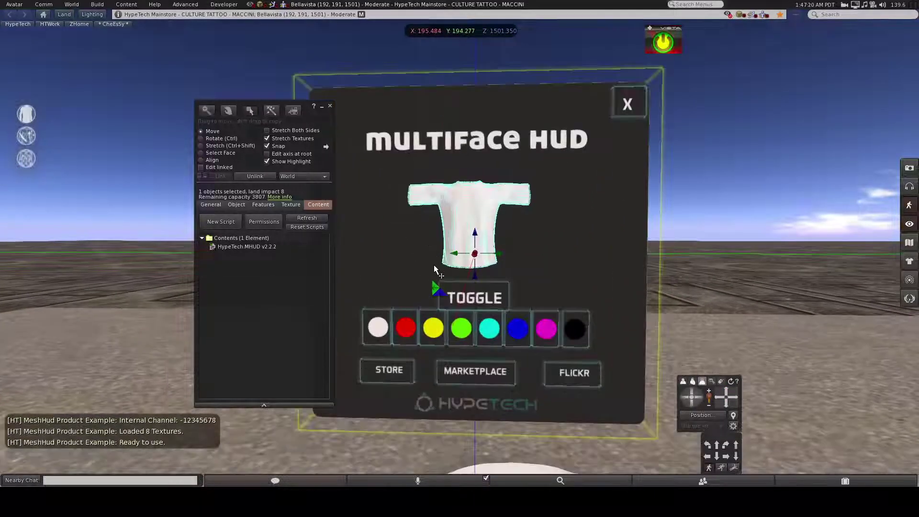
{"action": "left_click", "coordinate": [209, 165]}
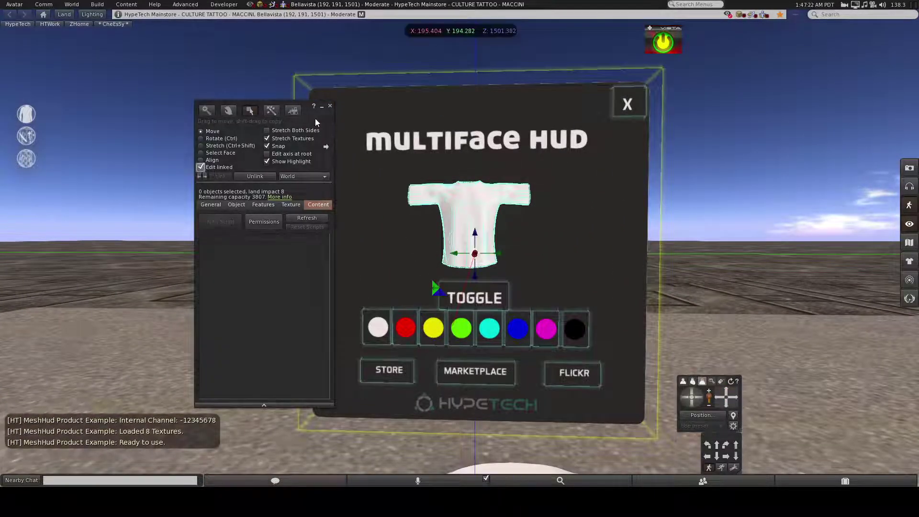
{"action": "left_click_drag", "start_coordinate": [315, 119], "coordinate": [229, 115]}
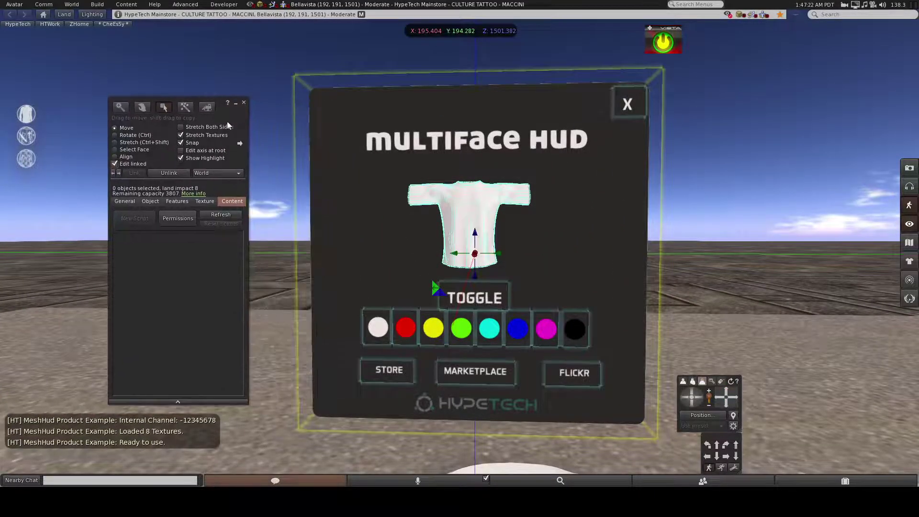
Inspect the object names of the HUD's Store, Marketplace, Flickr and X buttons.
{"action": "left_click", "coordinate": [395, 367]}
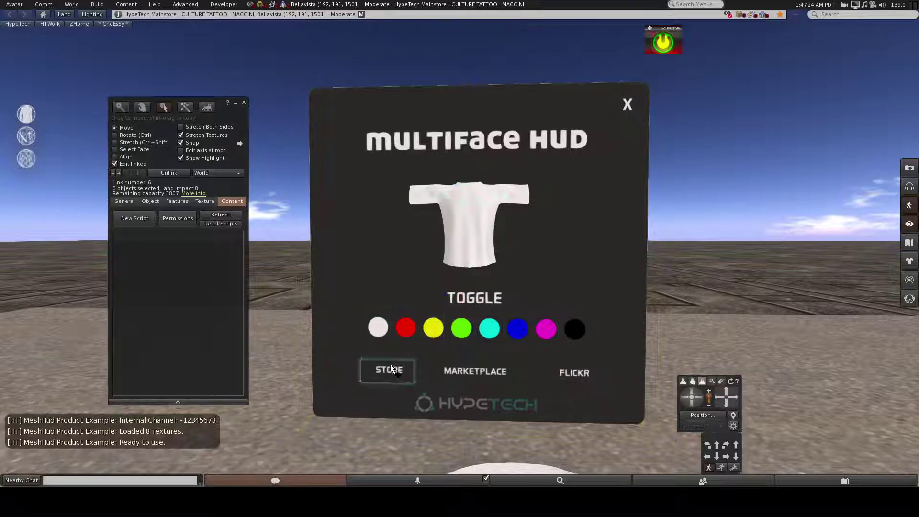
{"action": "left_click", "coordinate": [124, 203]}
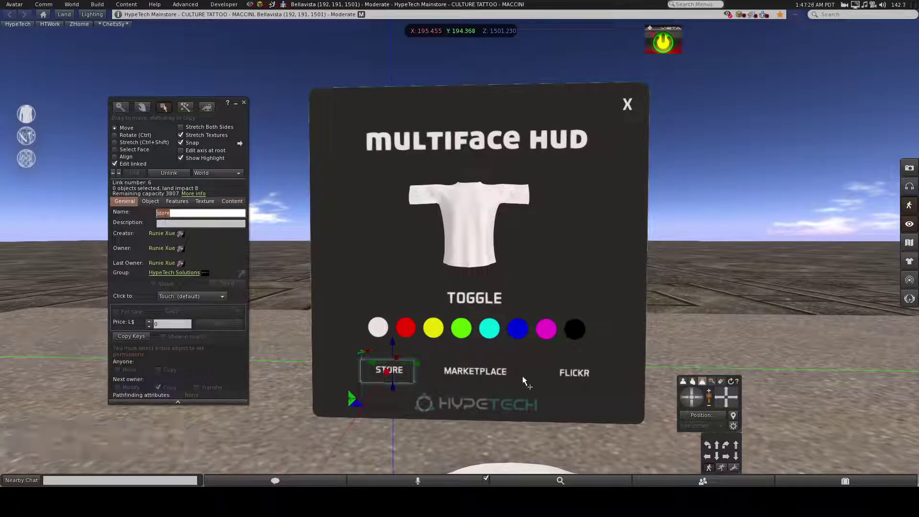
{"action": "left_click", "coordinate": [476, 372]}
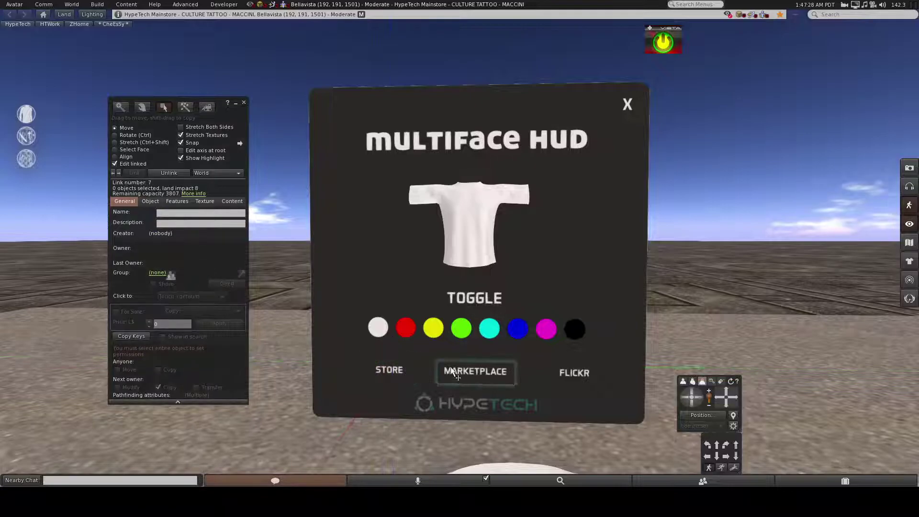
{"action": "left_click", "coordinate": [587, 375]}
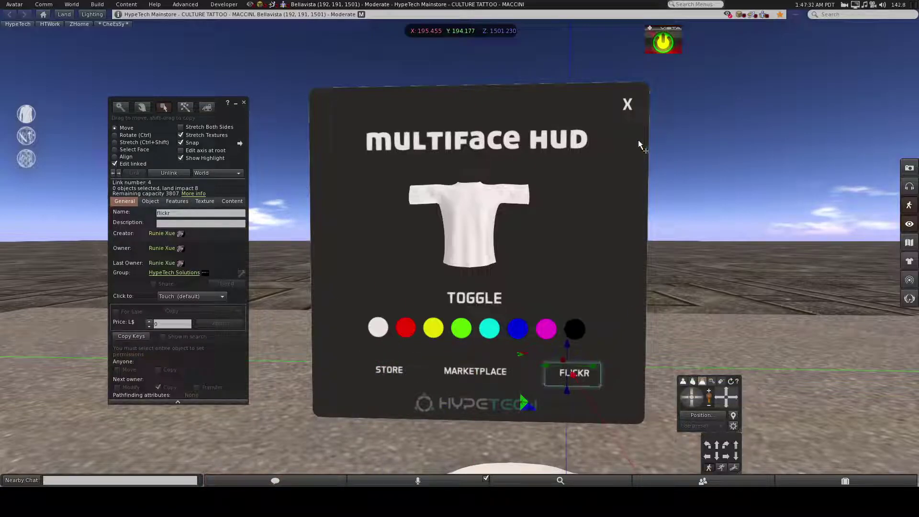
{"action": "left_click", "coordinate": [629, 105]}
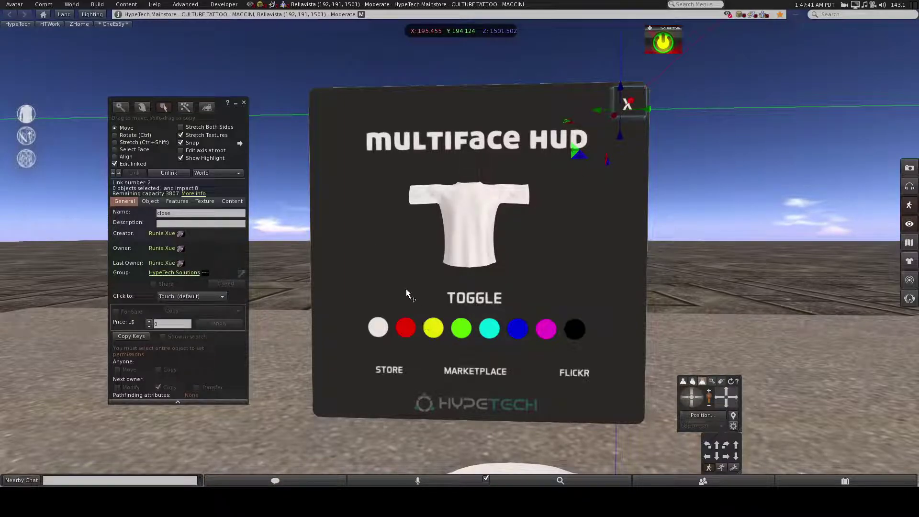
Inspect the object names of the HUD's color buttons, from white across to black and back to cyan.
{"action": "left_click", "coordinate": [378, 329]}
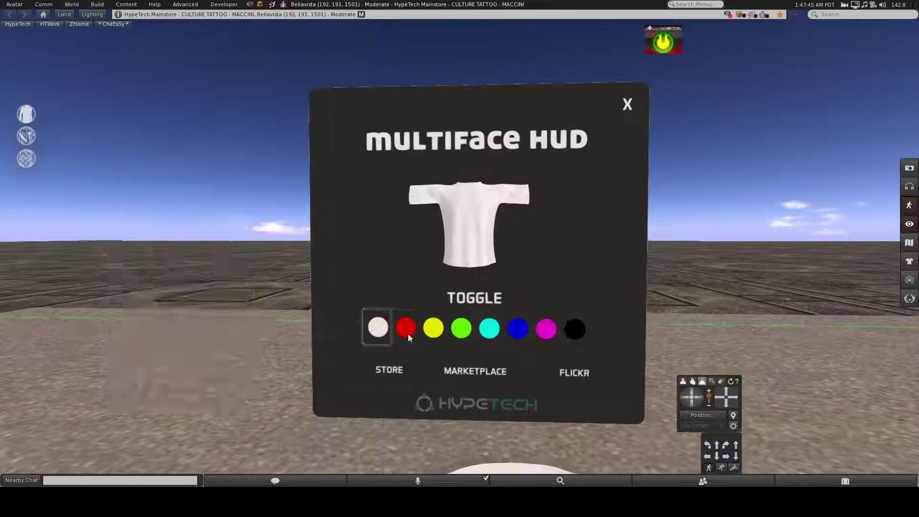
{"action": "left_click", "coordinate": [407, 330]}
{"action": "left_click", "coordinate": [434, 335]}
{"action": "left_click", "coordinate": [462, 335]}
{"action": "left_click", "coordinate": [486, 338]}
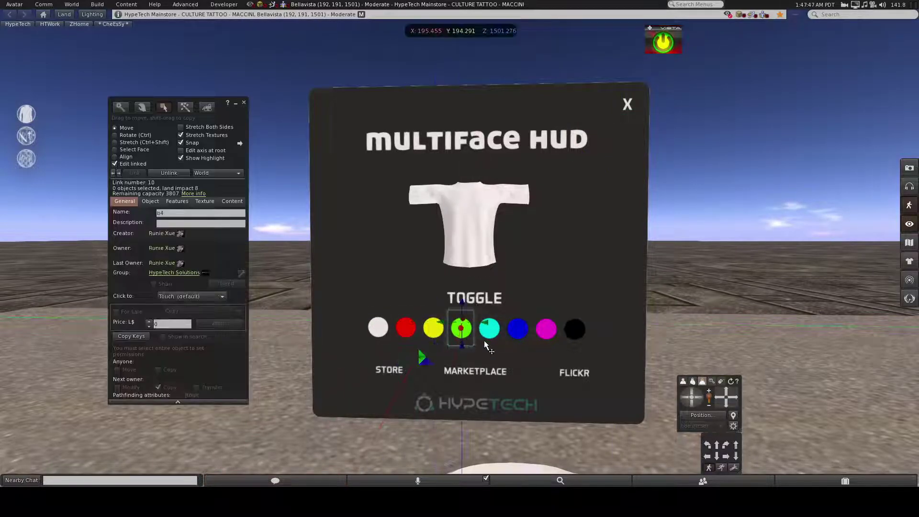
{"action": "left_click", "coordinate": [575, 330]}
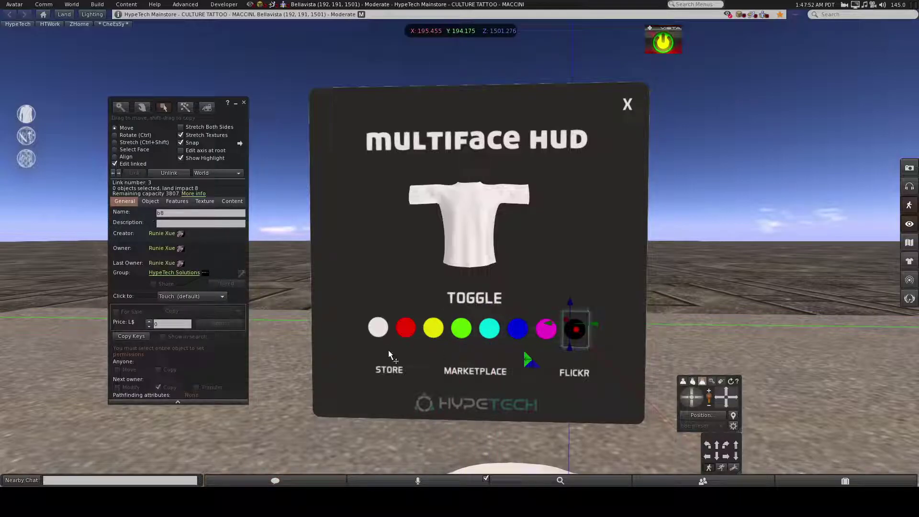
{"action": "left_click", "coordinate": [543, 334]}
{"action": "left_click", "coordinate": [514, 335]}
{"action": "left_click", "coordinate": [485, 334]}
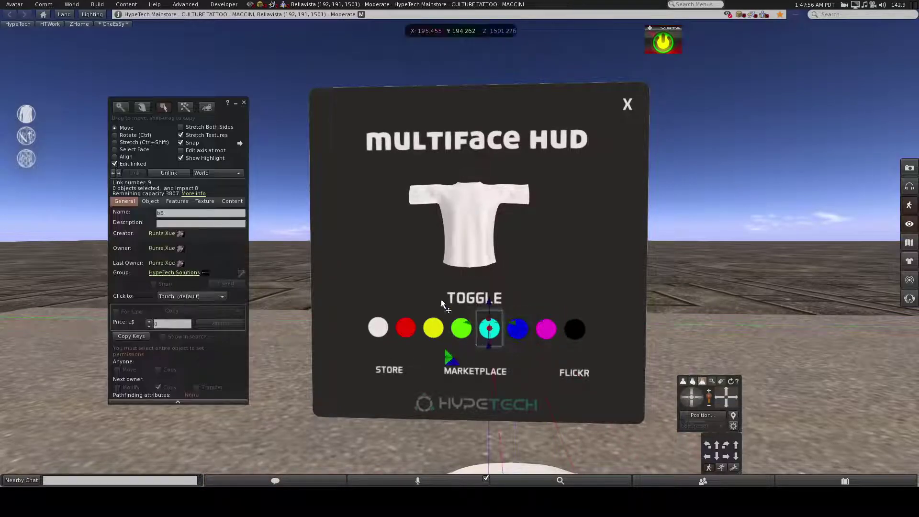
Inspect the object names of the HUD's Toggle button and its miniature shirt.
{"action": "left_click", "coordinate": [474, 297]}
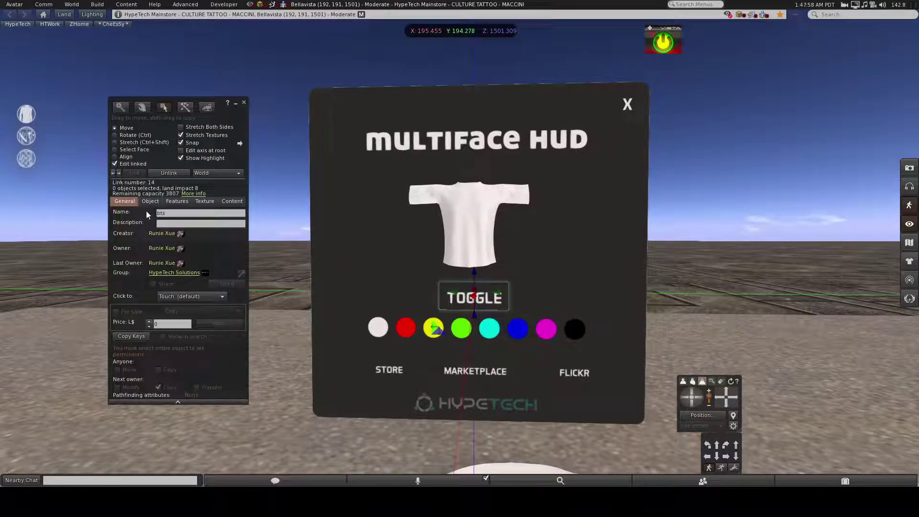
{"action": "left_click", "coordinate": [164, 213]}
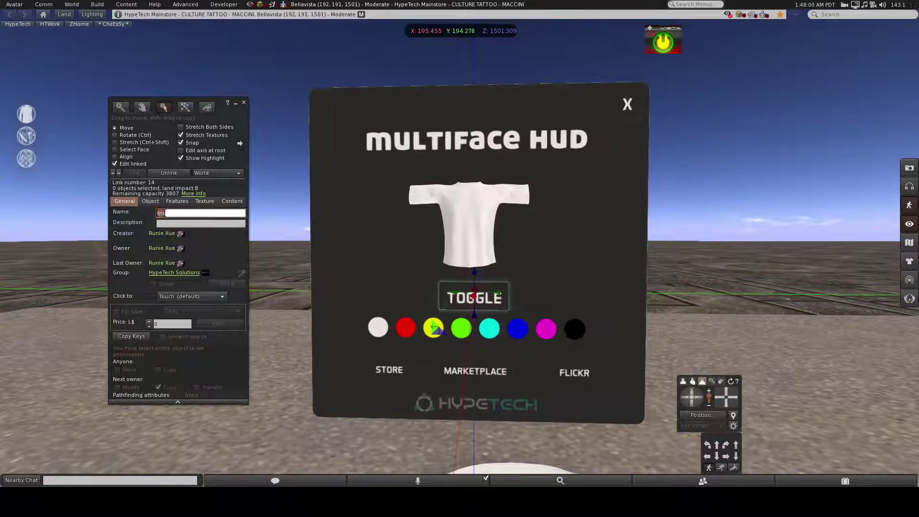
{"action": "left_click", "coordinate": [455, 221]}
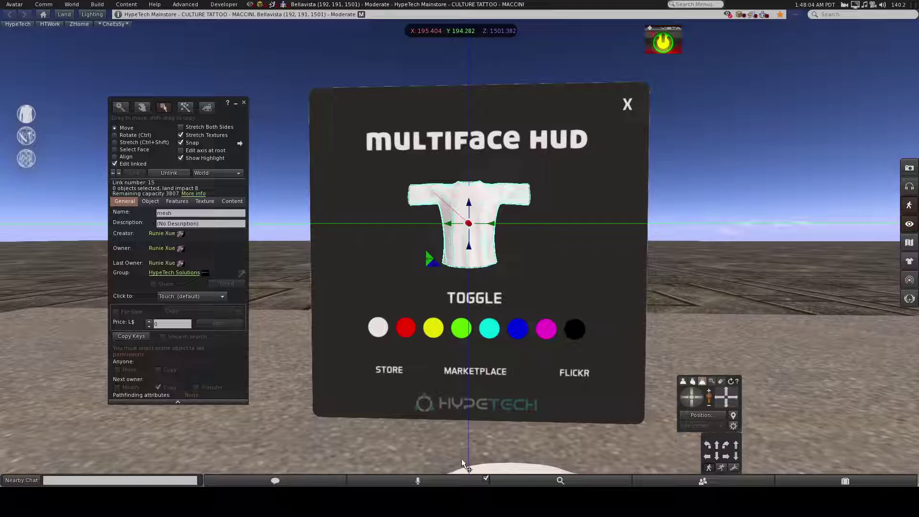
Open the HUDConfig notecard from the inventory beside the Multiface HUD and examine its channel number.
{"action": "scroll", "coordinate": [432, 353], "scroll_direction": "down", "scroll_amount": 5}
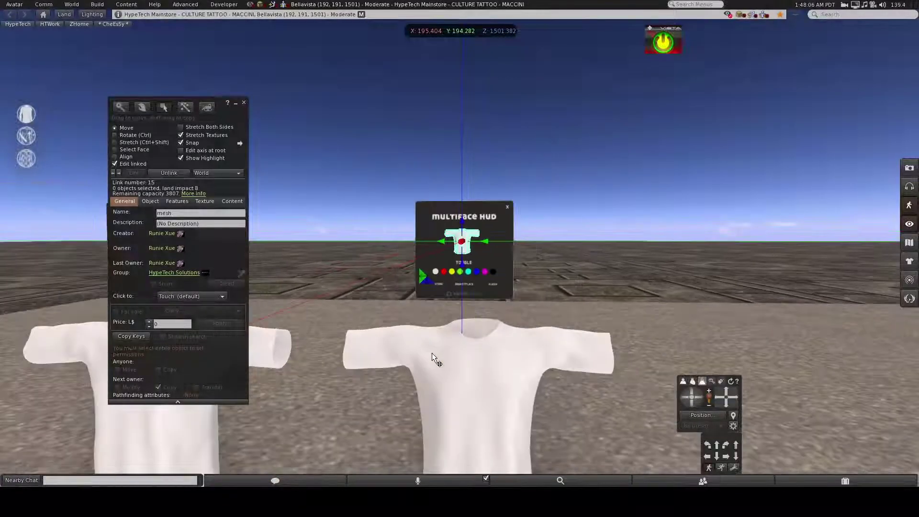
{"action": "scroll", "coordinate": [432, 352], "scroll_direction": "up", "scroll_amount": 2}
{"action": "left_click", "coordinate": [810, 479]}
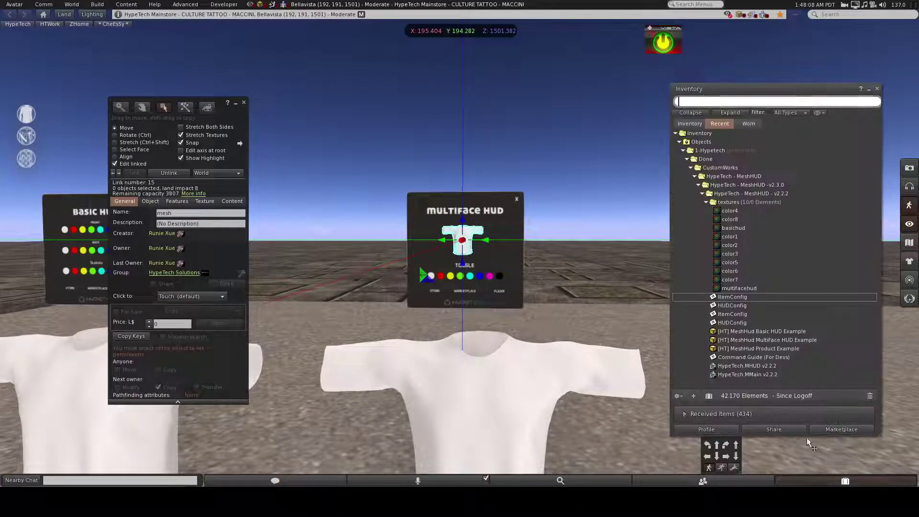
{"action": "double_click", "coordinate": [733, 305]}
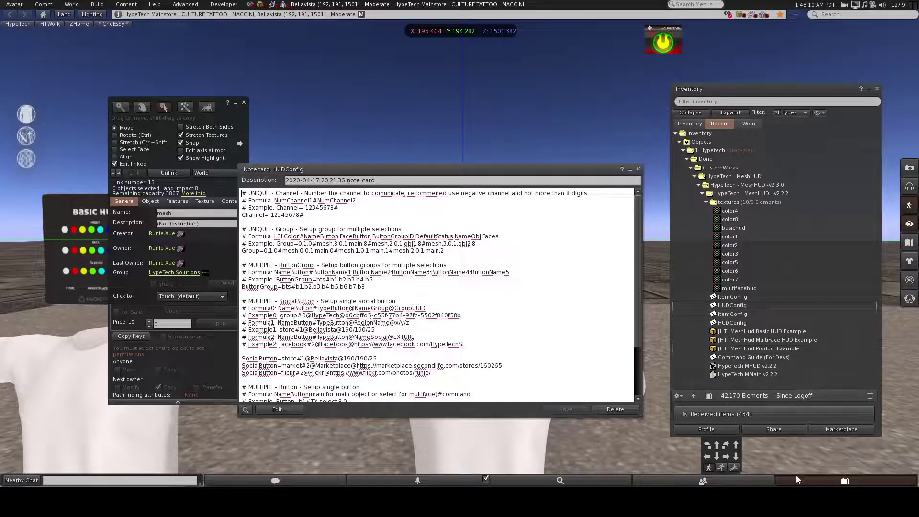
{"action": "left_click", "coordinate": [796, 477]}
{"action": "left_click_drag", "start_coordinate": [350, 164], "coordinate": [656, 130]}
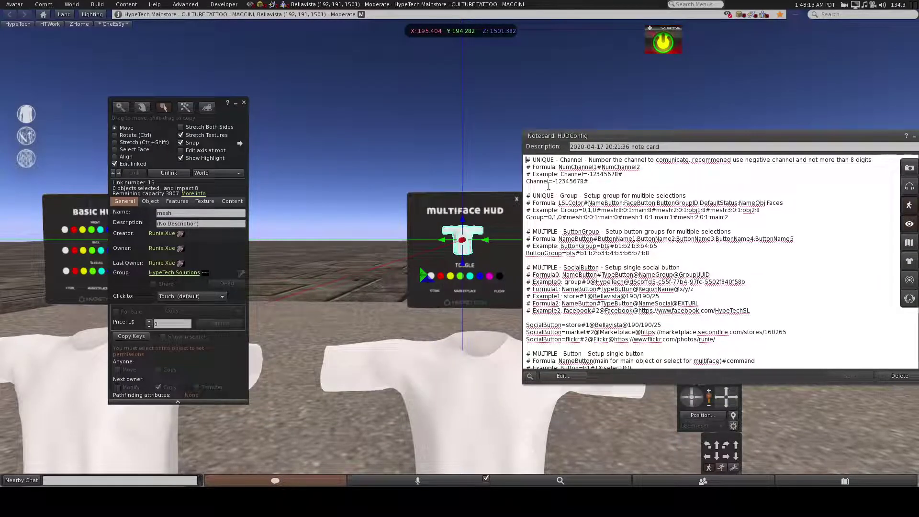
{"action": "double_click", "coordinate": [578, 182]}
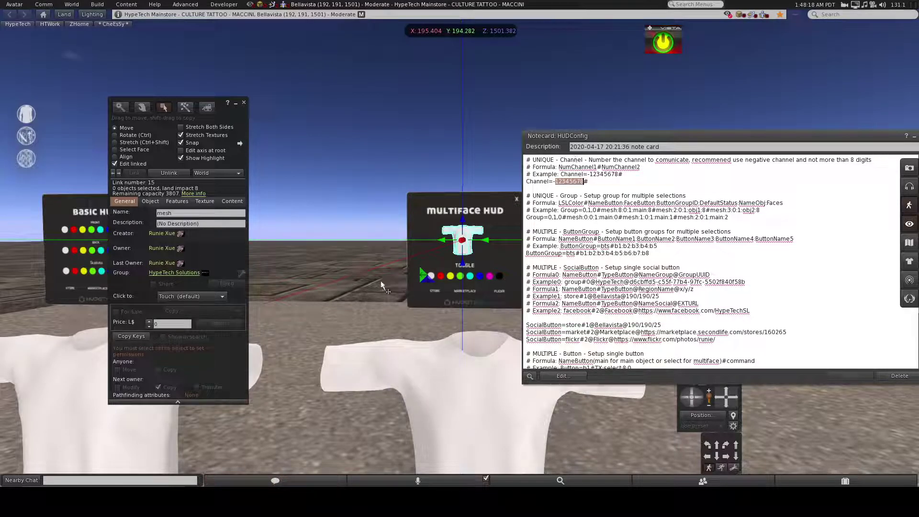
Check the internal channel reported by the MeshHud Product Example in nearby chat against the HUDConfig channel.
{"action": "left_click", "coordinate": [276, 481]}
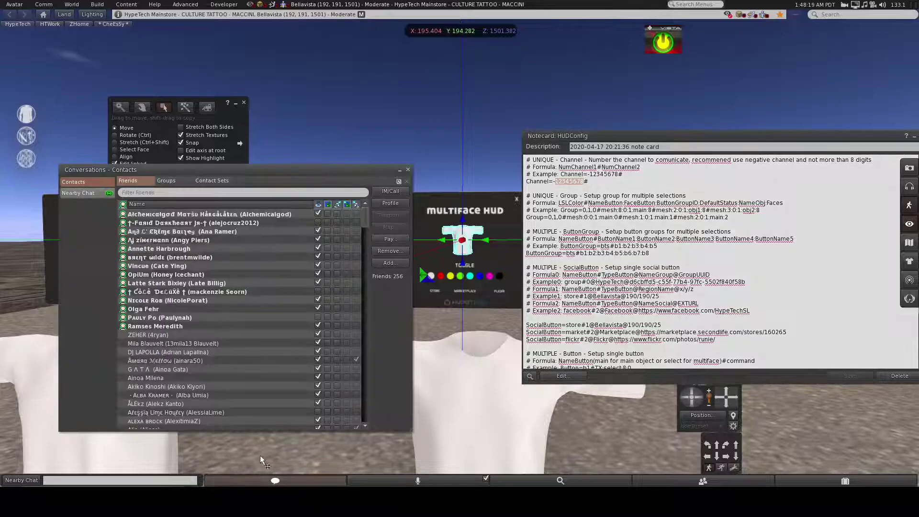
{"action": "left_click", "coordinate": [78, 193]}
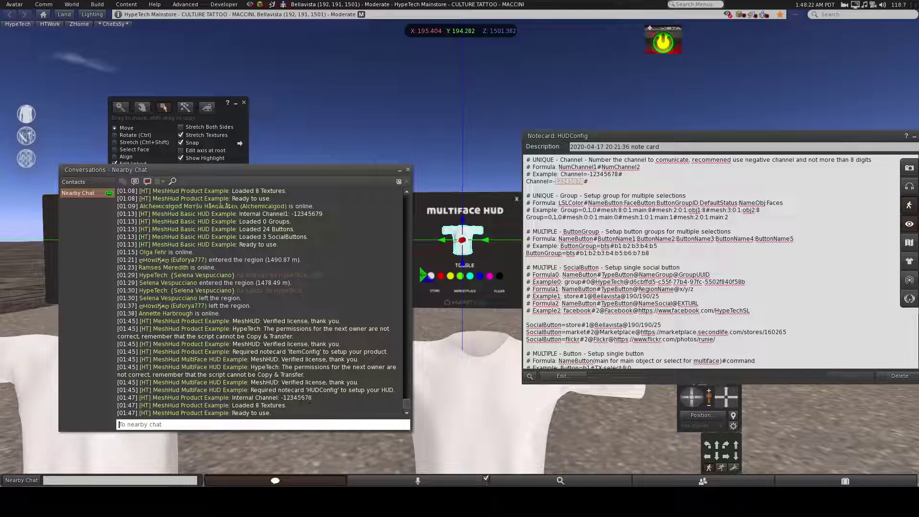
{"action": "double_click", "coordinate": [302, 398]}
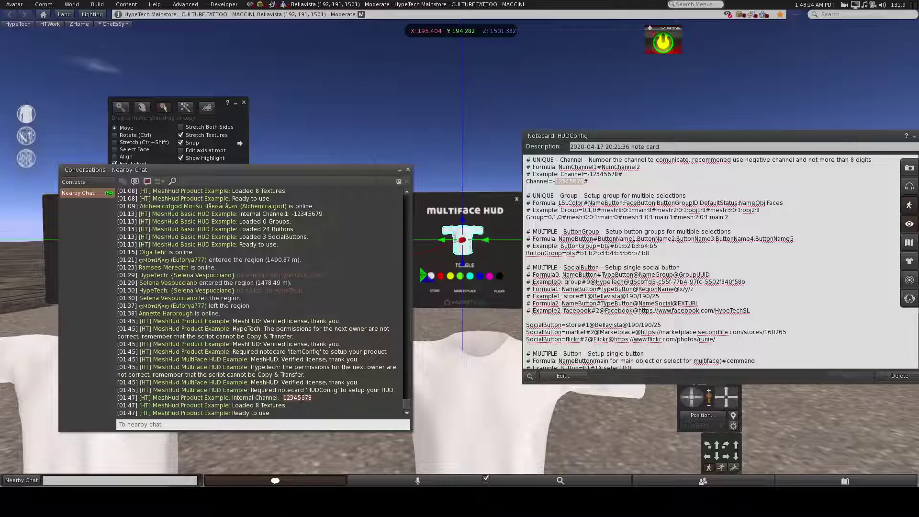
{"action": "left_click", "coordinate": [291, 476]}
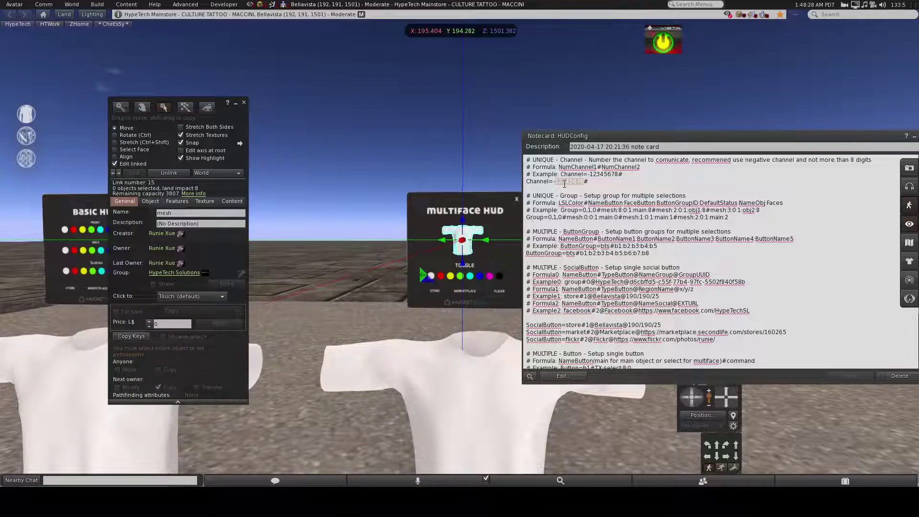
Examine the Group line in the HUDConfig notecard and the LSLColor part of its formula.
{"action": "scroll", "coordinate": [431, 272], "scroll_direction": "up", "scroll_amount": 2}
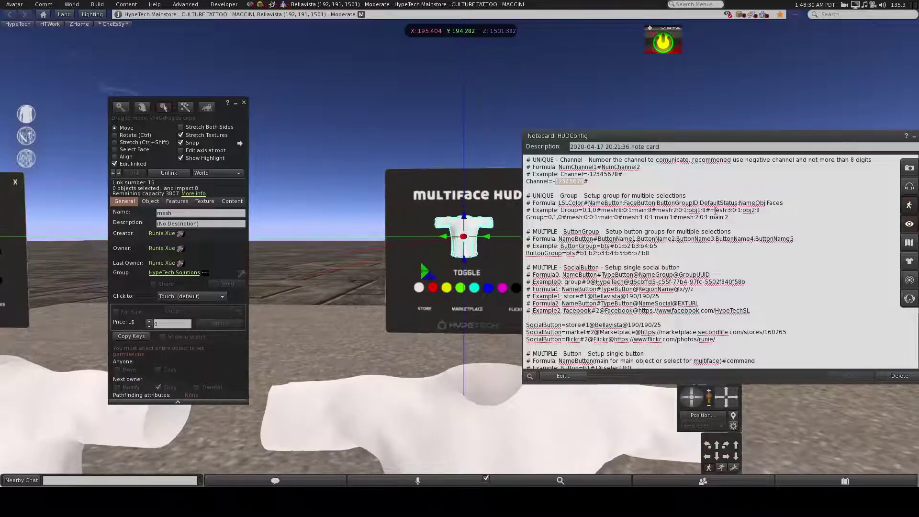
{"action": "left_click_drag", "start_coordinate": [665, 137], "coordinate": [582, 183]}
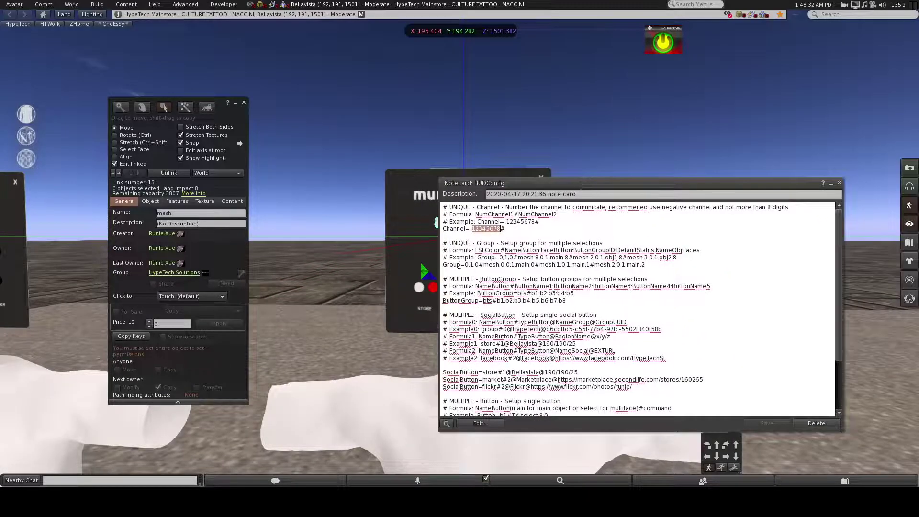
{"action": "left_click_drag", "start_coordinate": [442, 264], "coordinate": [646, 265]}
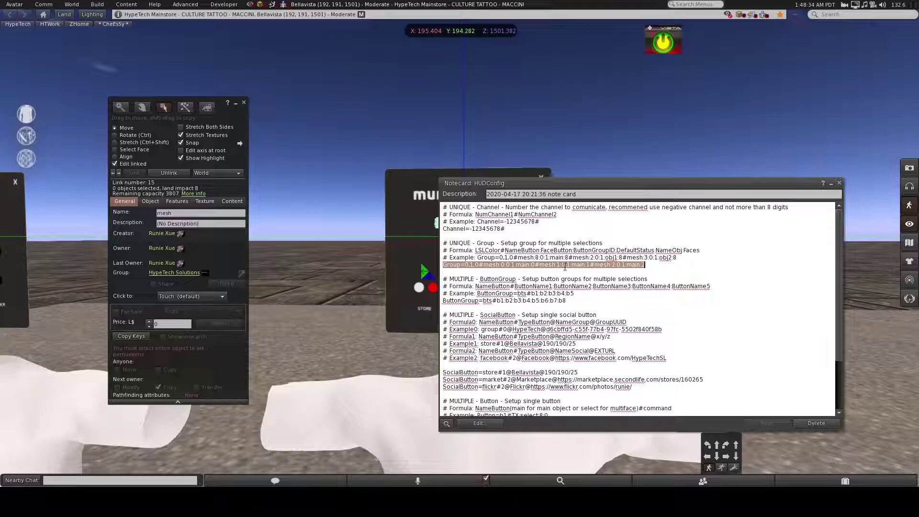
{"action": "left_click_drag", "start_coordinate": [583, 185], "coordinate": [665, 185]}
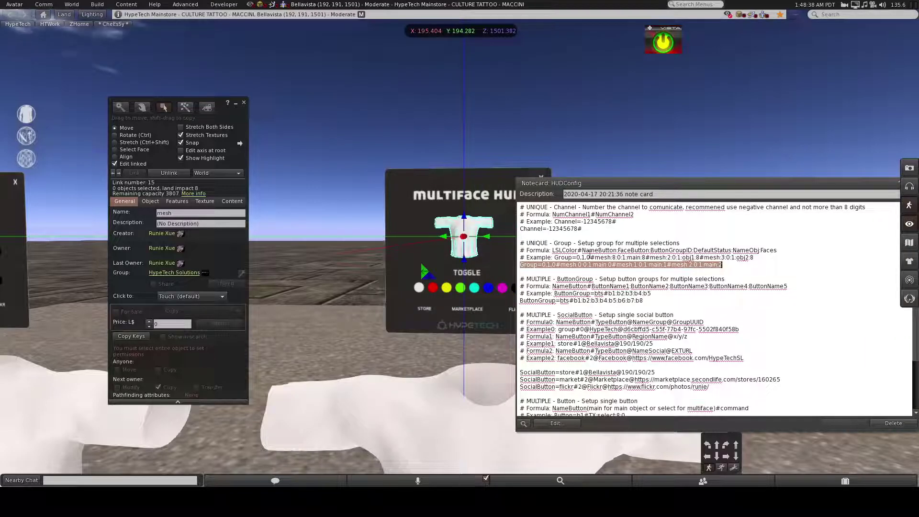
{"action": "left_click_drag", "start_coordinate": [576, 257], "coordinate": [590, 257]}
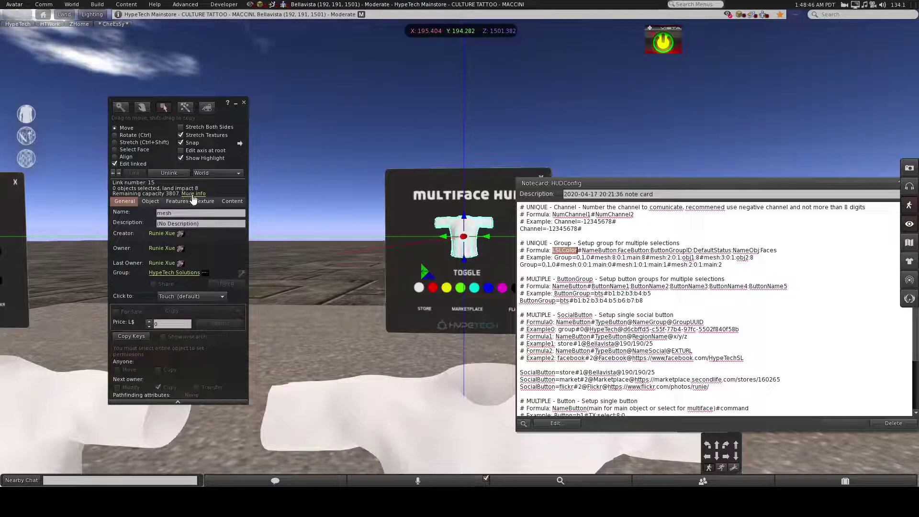
Try a color on the HUD's miniature shirt using LSL values with red and blue at 0, and discard it.
{"action": "left_click", "coordinate": [204, 201]}
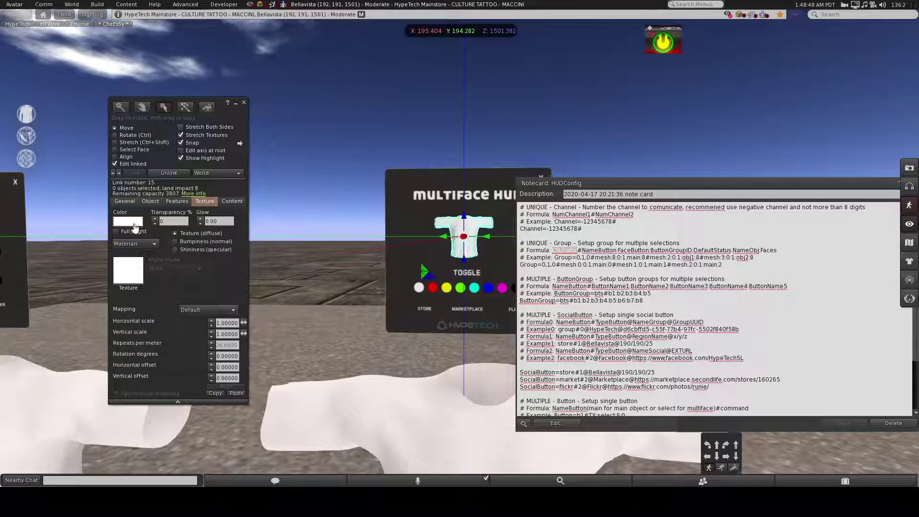
{"action": "left_click", "coordinate": [133, 226]}
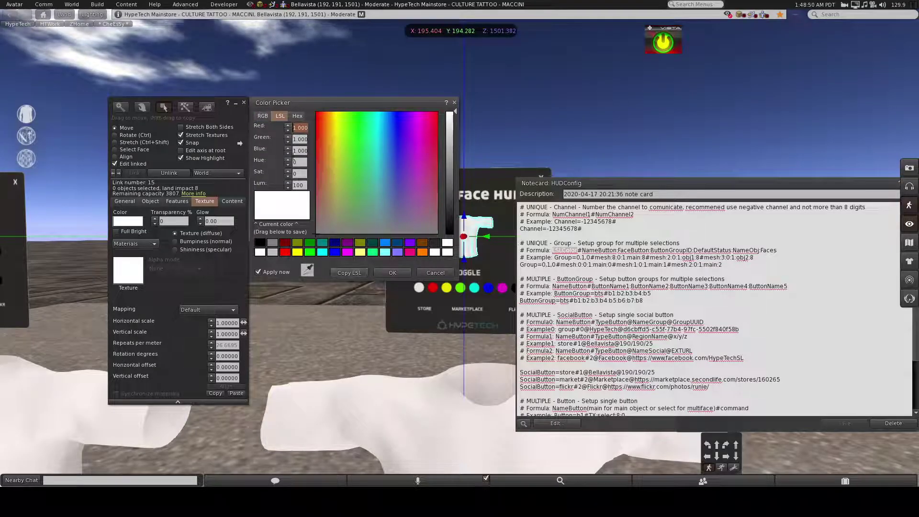
{"action": "left_click", "coordinate": [294, 127]}
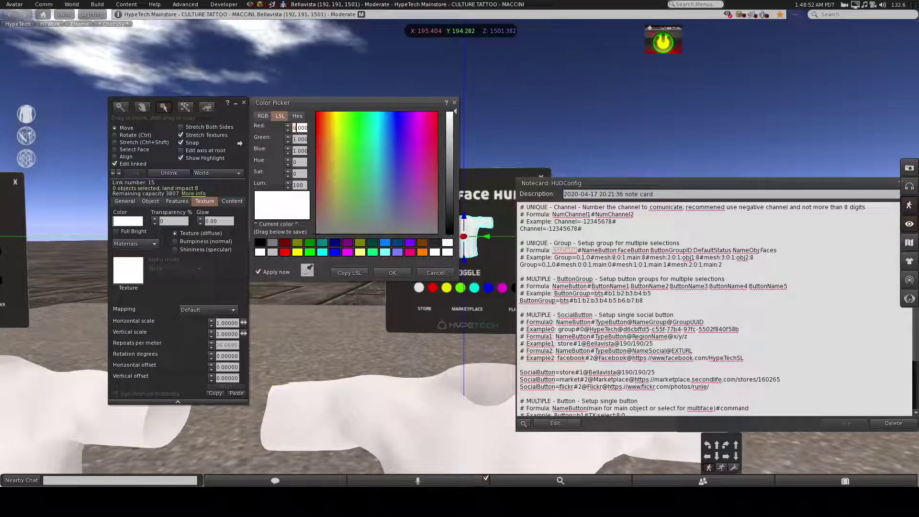
{"action": "double_click", "coordinate": [296, 150]}
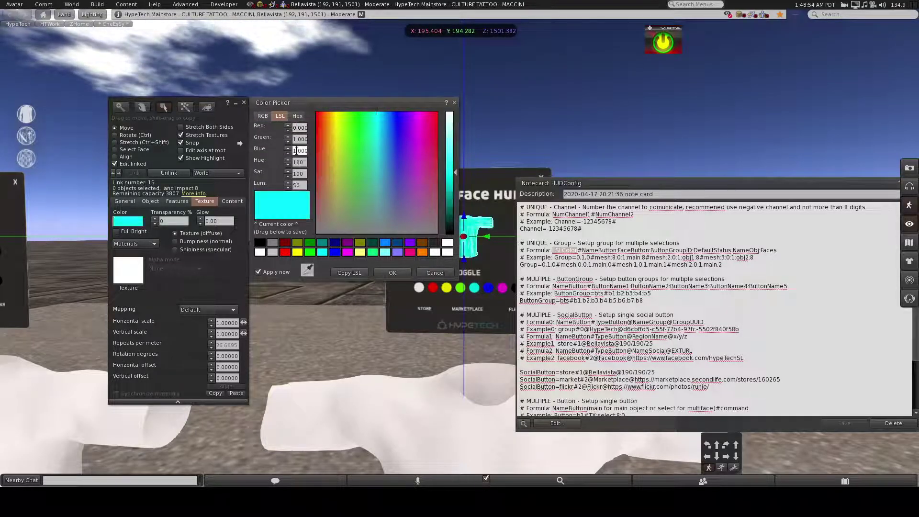
{"action": "type", "text": "0"}
{"action": "key", "text": "Return"}
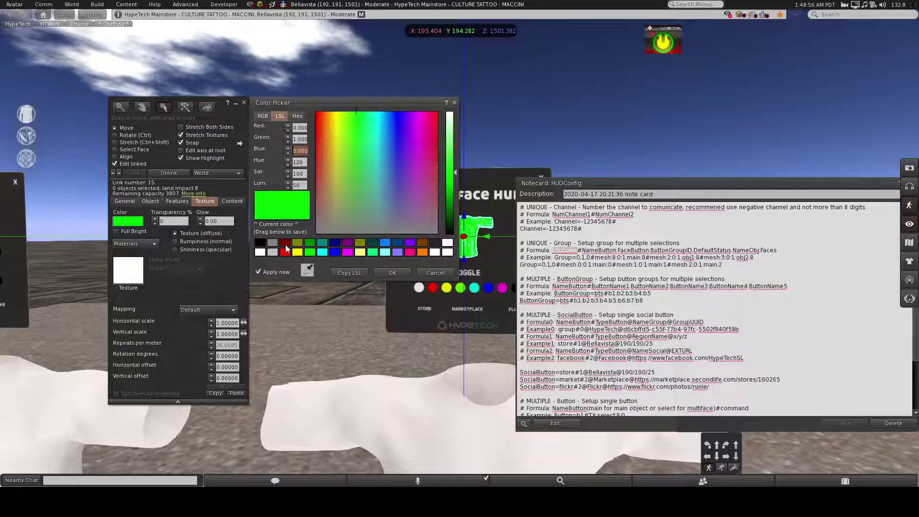
{"action": "left_click", "coordinate": [446, 274]}
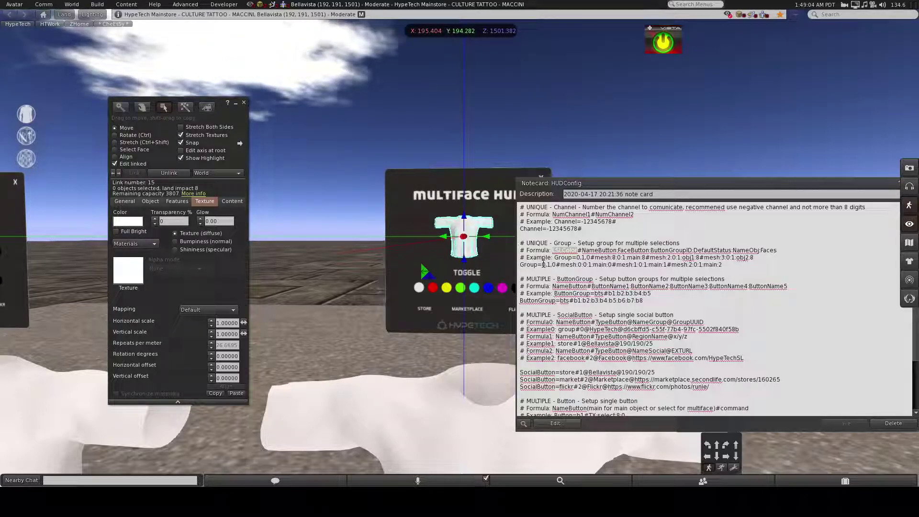
Compare the NameButton entry of the notecard's Group line with the object name of the miniature shirt.
{"action": "left_click_drag", "start_coordinate": [543, 264], "coordinate": [555, 266]}
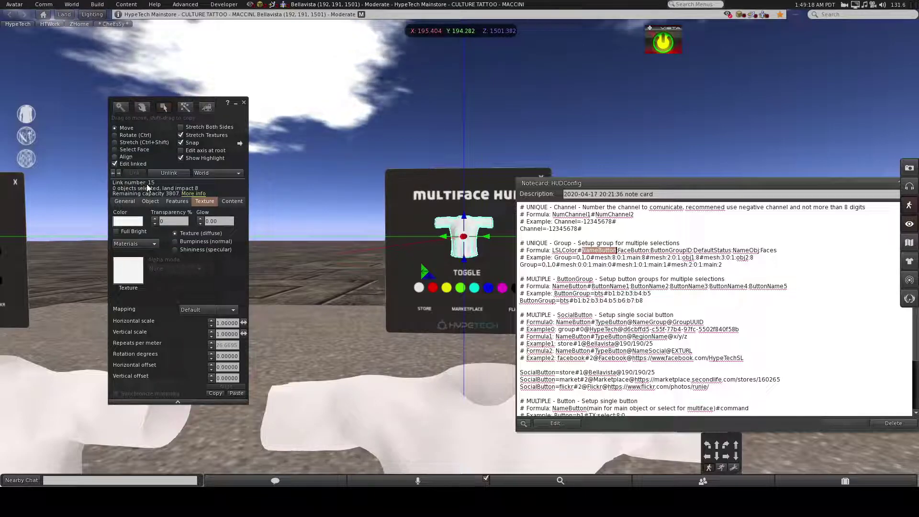
{"action": "left_click", "coordinate": [125, 201]}
{"action": "left_click", "coordinate": [201, 213]}
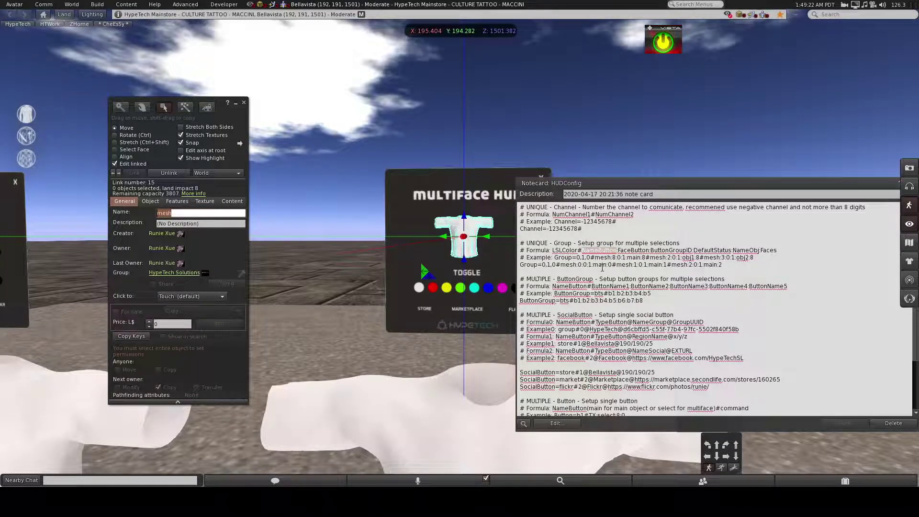
{"action": "left_click", "coordinate": [569, 264]}
{"action": "double_click", "coordinate": [569, 264]}
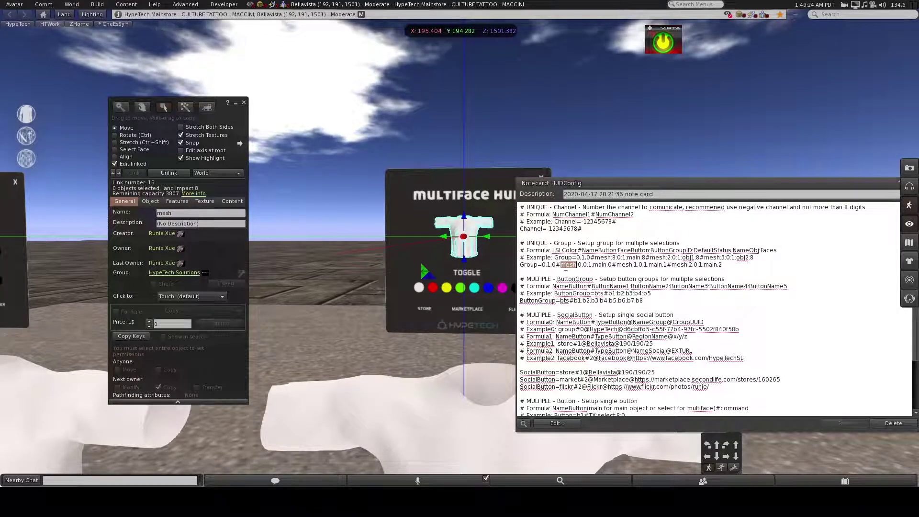
{"action": "double_click", "coordinate": [580, 265]}
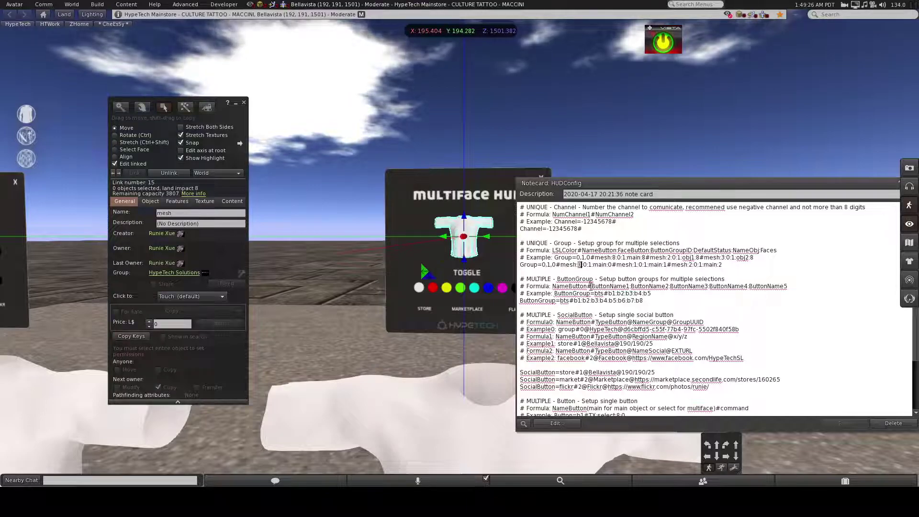
Examine FaceButton in the Group formula and inspect the face numbers of the miniature shirt's body, neckline and sleeves.
{"action": "double_click", "coordinate": [635, 251]}
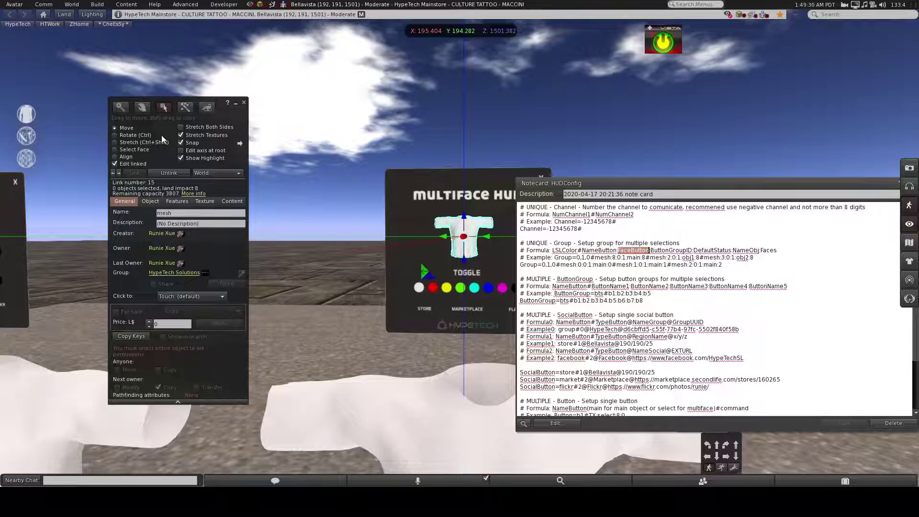
{"action": "left_click", "coordinate": [139, 149]}
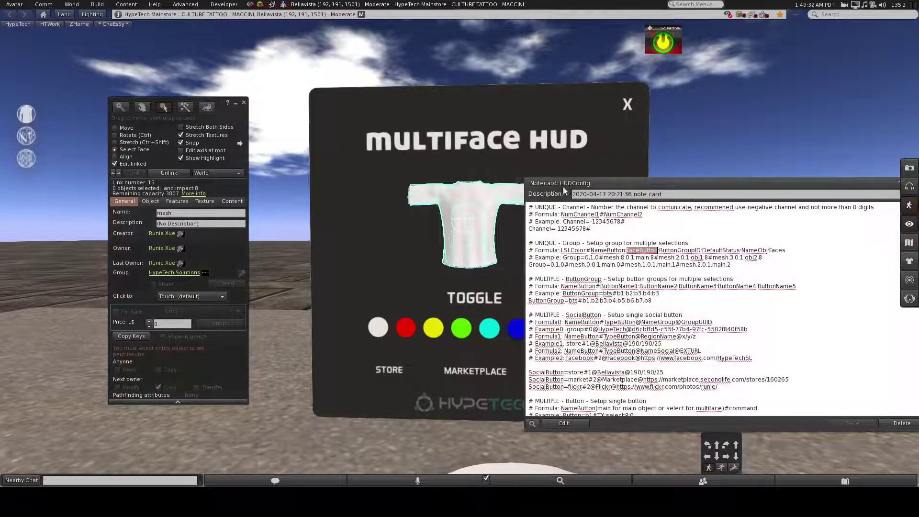
{"action": "left_click", "coordinate": [475, 218]}
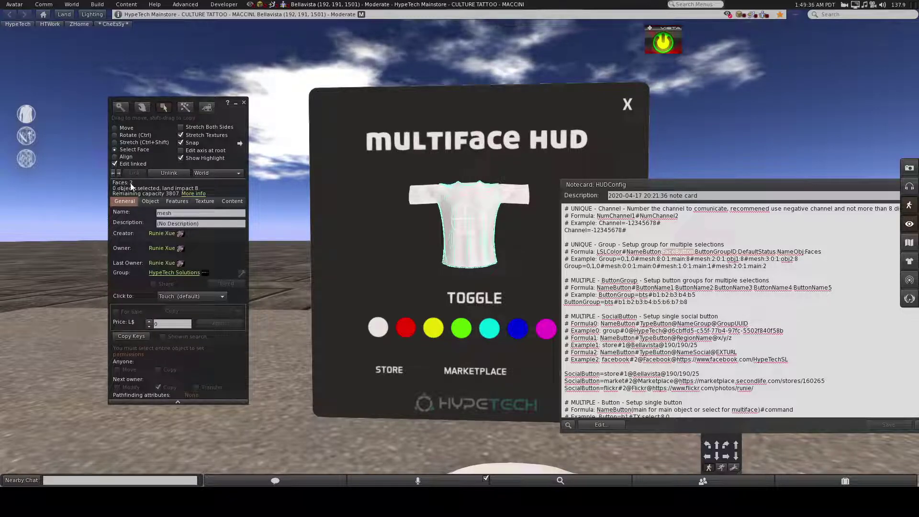
{"action": "left_click", "coordinate": [470, 185]}
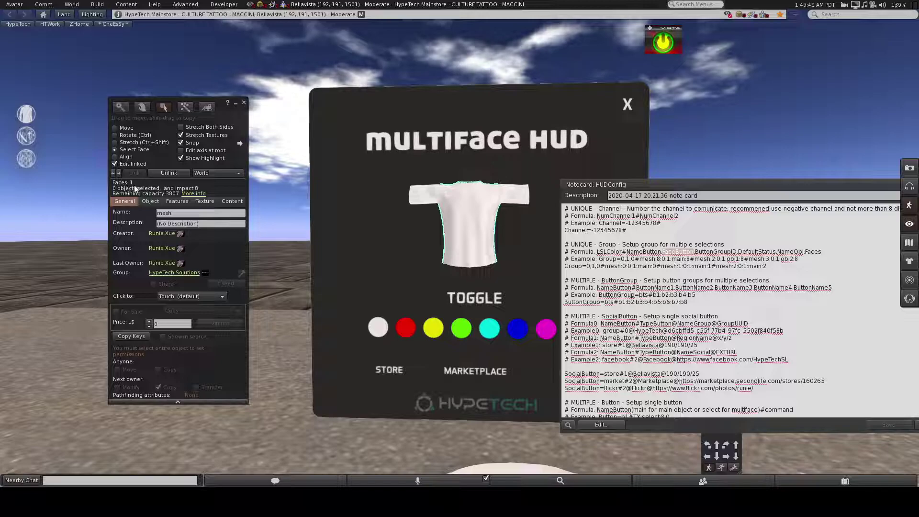
{"action": "left_click", "coordinate": [423, 203]}
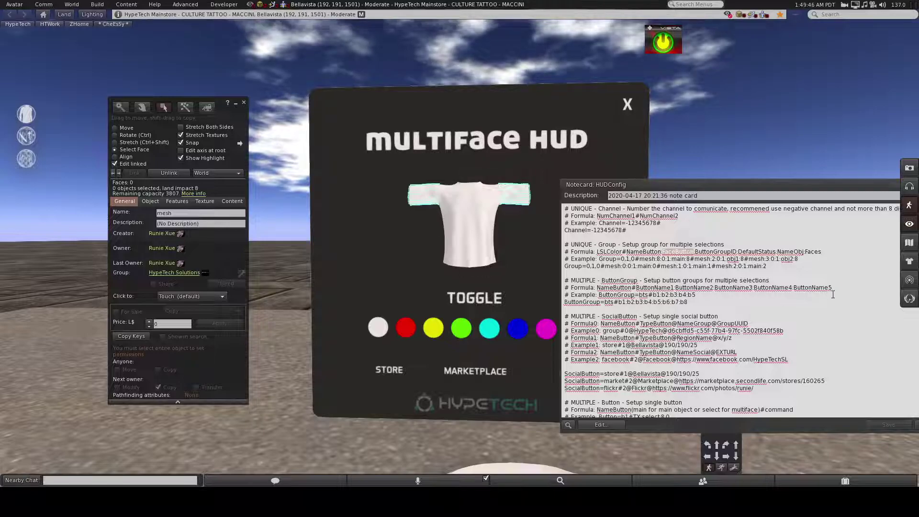
Match the second and third face entries of the Group line to the corresponding faces of the miniature shirt.
{"action": "left_click", "coordinate": [623, 268]}
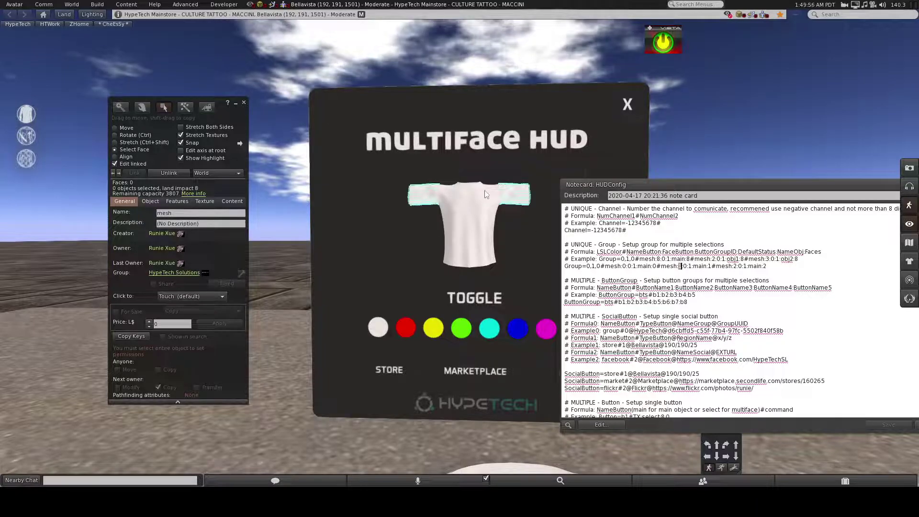
{"action": "left_click", "coordinate": [467, 184]}
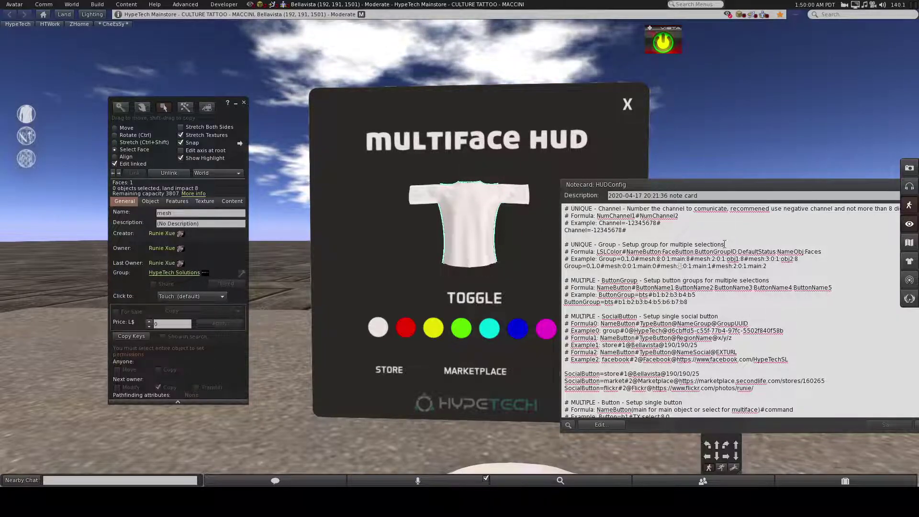
{"action": "left_click", "coordinate": [735, 266]}
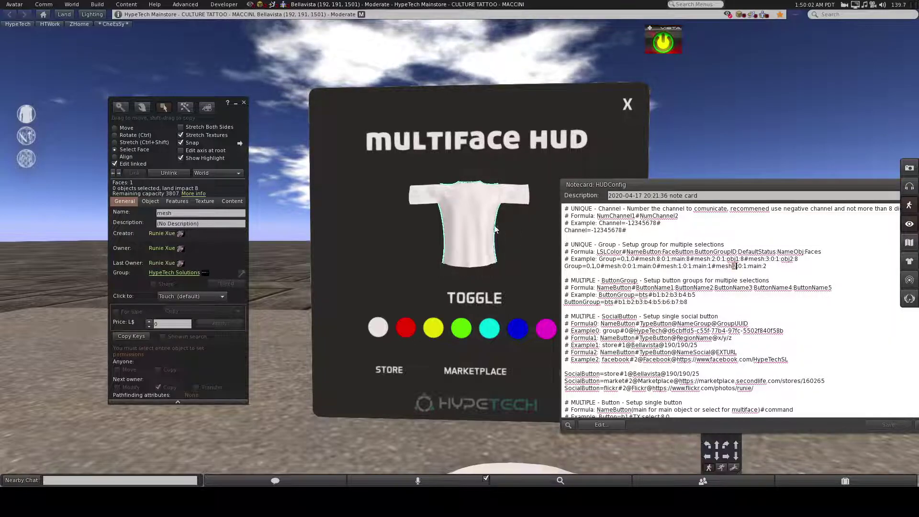
{"action": "left_click", "coordinate": [481, 223], "text": "shift"}
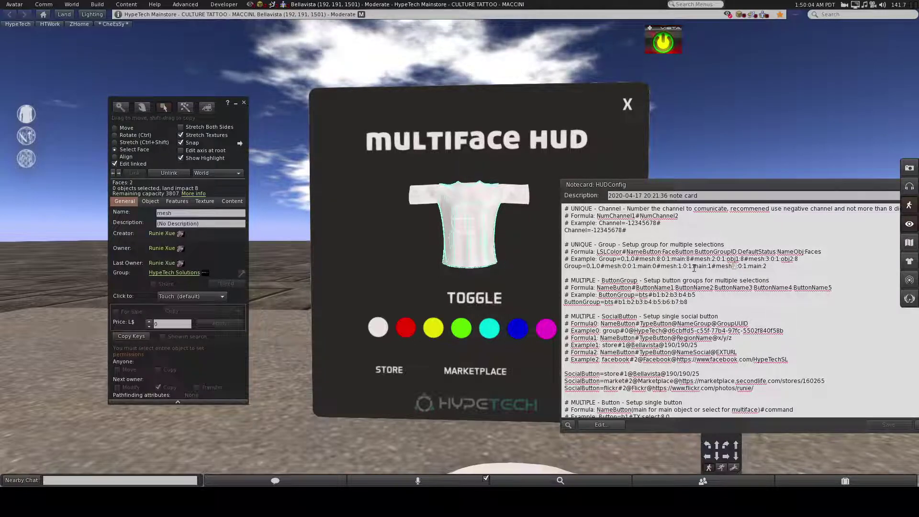
Examine the ButtonGroupID values of the three mesh entries in the notecard's Group line.
{"action": "left_click", "coordinate": [631, 267]}
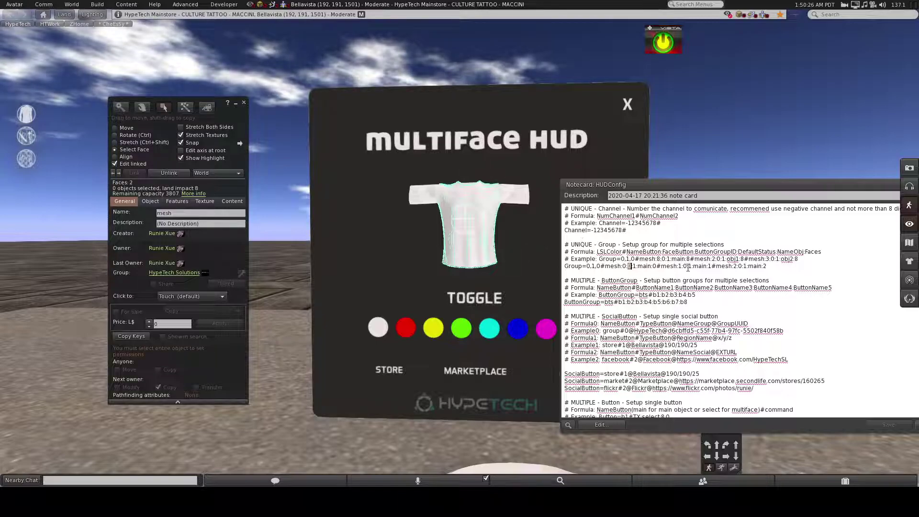
{"action": "left_click_drag", "start_coordinate": [565, 266], "coordinate": [768, 267]}
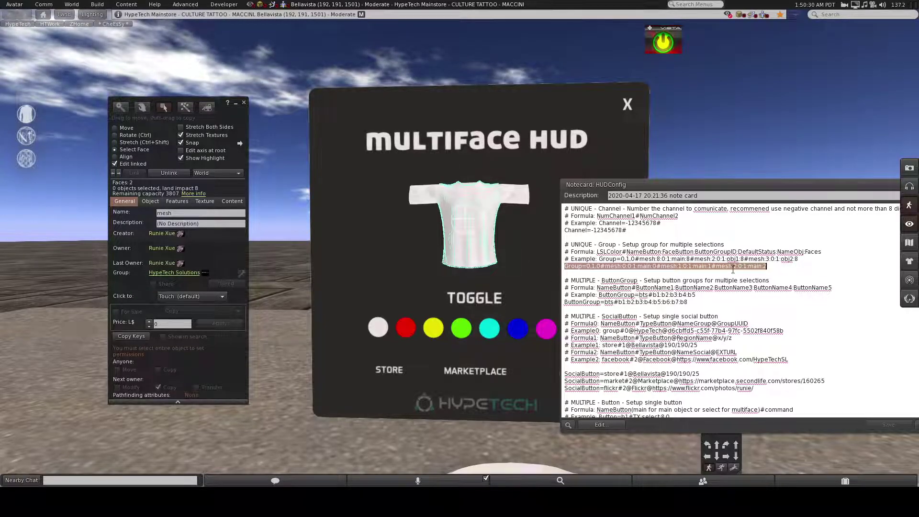
{"action": "left_click", "coordinate": [628, 267]}
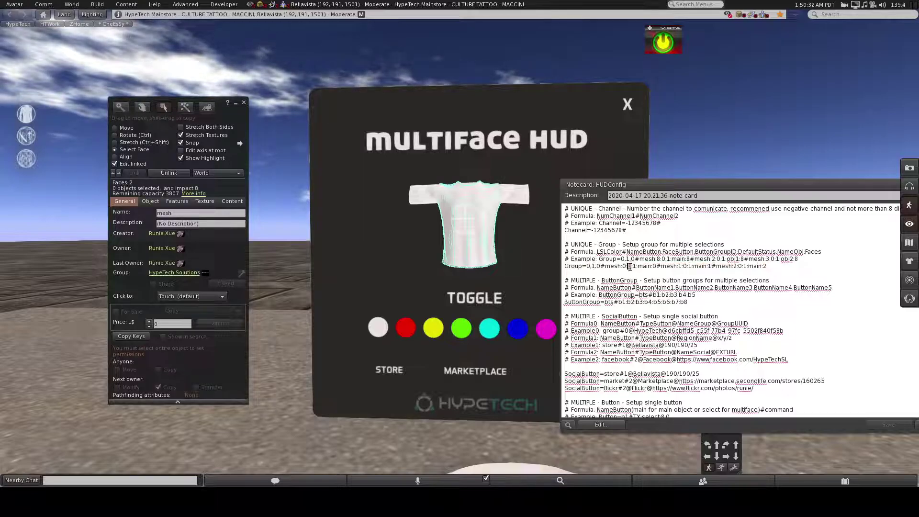
{"action": "left_click", "coordinate": [687, 266]}
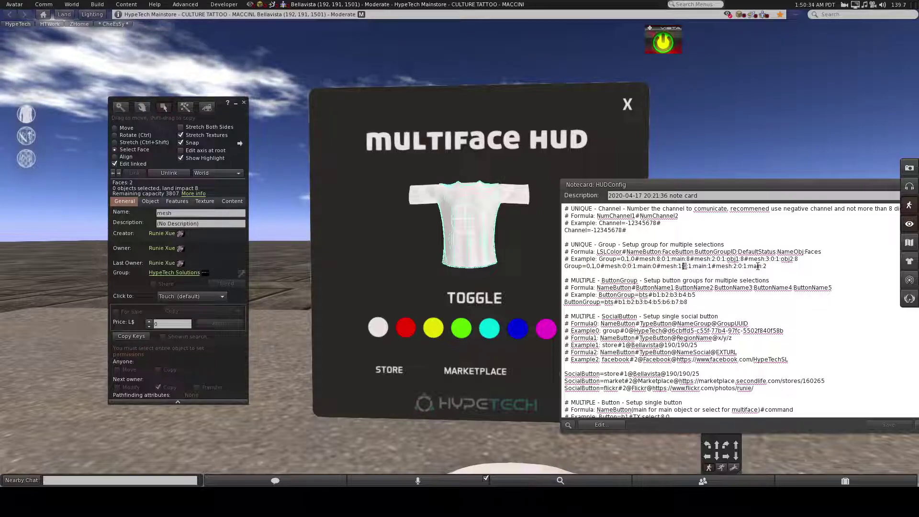
{"action": "left_click", "coordinate": [739, 266]}
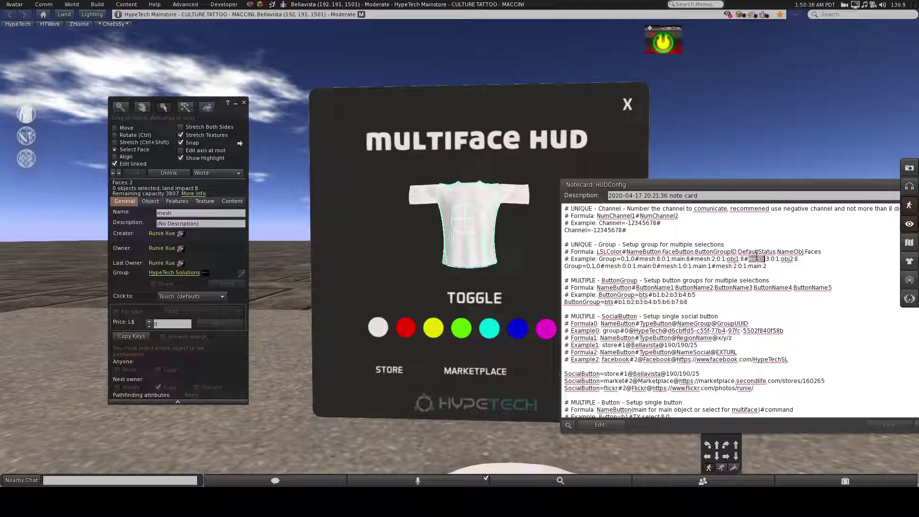
Examine DefaultStatus and NameObj in the Group formula and inspect the shirt below the Multiface HUD as the target object.
{"action": "double_click", "coordinate": [756, 252]}
{"action": "left_click", "coordinate": [634, 267]}
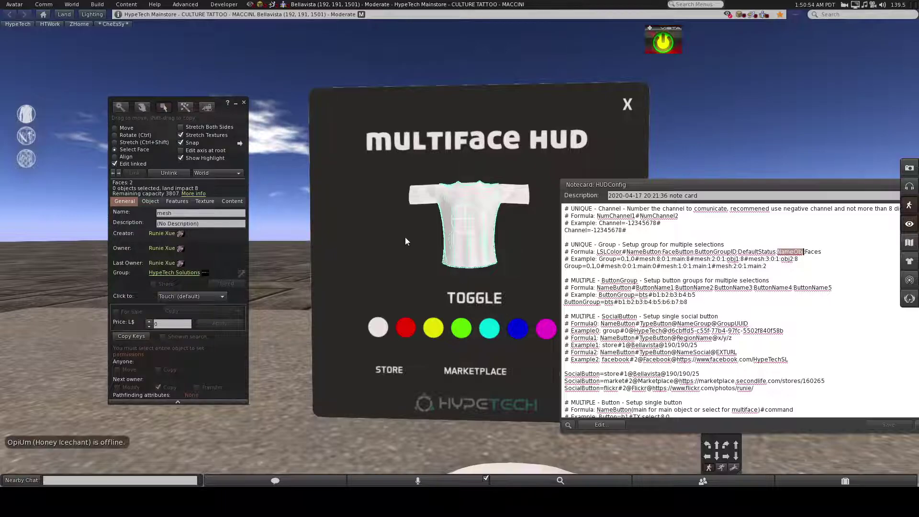
{"action": "key", "text": "Escape"}
{"action": "scroll", "coordinate": [472, 332], "scroll_direction": "down", "scroll_amount": 3}
{"action": "left_click", "coordinate": [485, 347]}
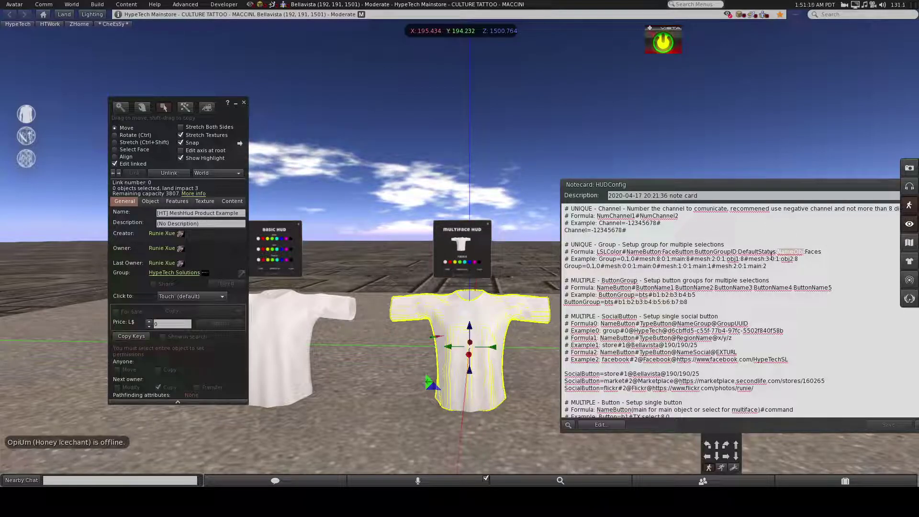
Examine the main object name in the notecard's Group example and compare it with the shirt below the Multiface HUD.
{"action": "left_click", "coordinate": [680, 259]}
{"action": "double_click", "coordinate": [680, 258]}
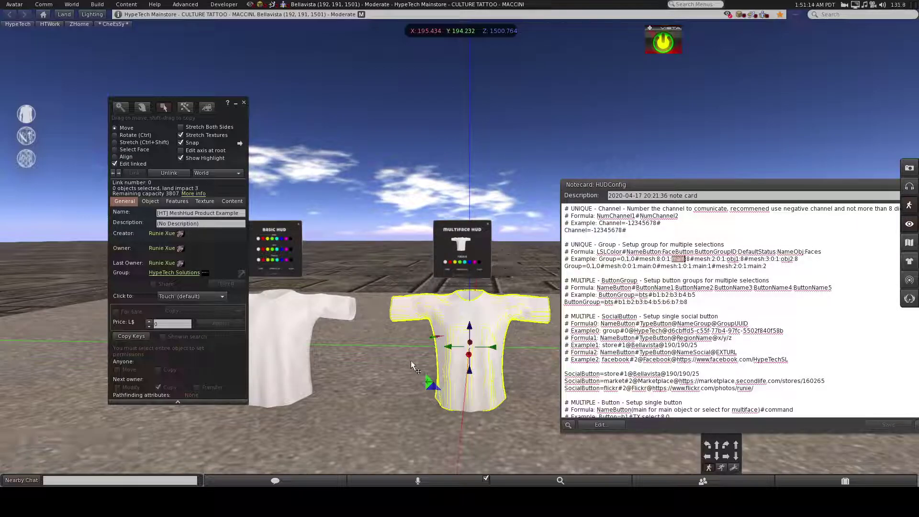
{"action": "scroll", "coordinate": [439, 286], "scroll_direction": "up", "scroll_amount": 2}
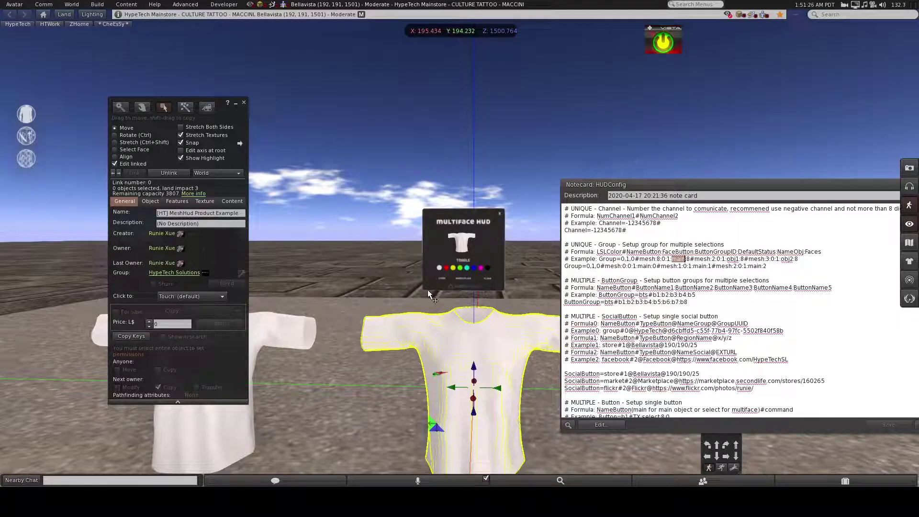
{"action": "scroll", "coordinate": [424, 294], "scroll_direction": "down", "scroll_amount": 3}
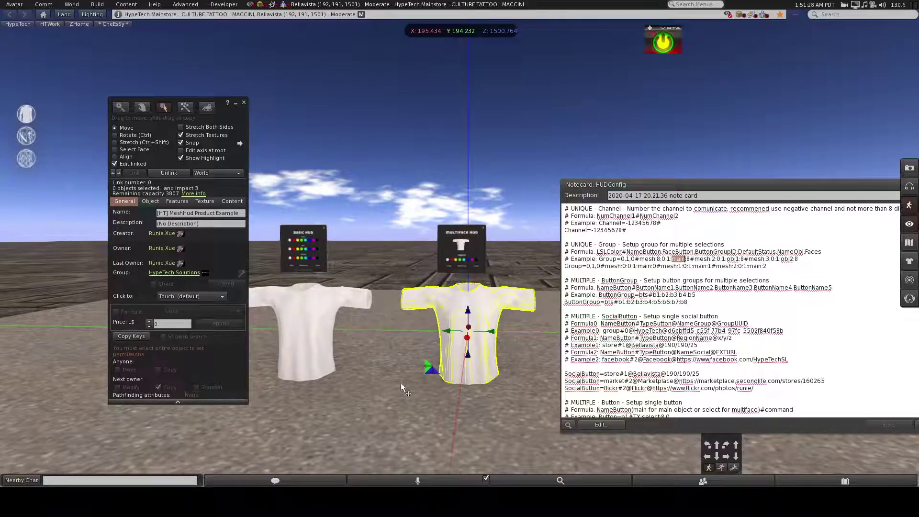
Examine the Faces parameter in the Group formula and match it to the shirt's faces and the mesh entries of the Group line.
{"action": "left_click", "coordinate": [652, 268]}
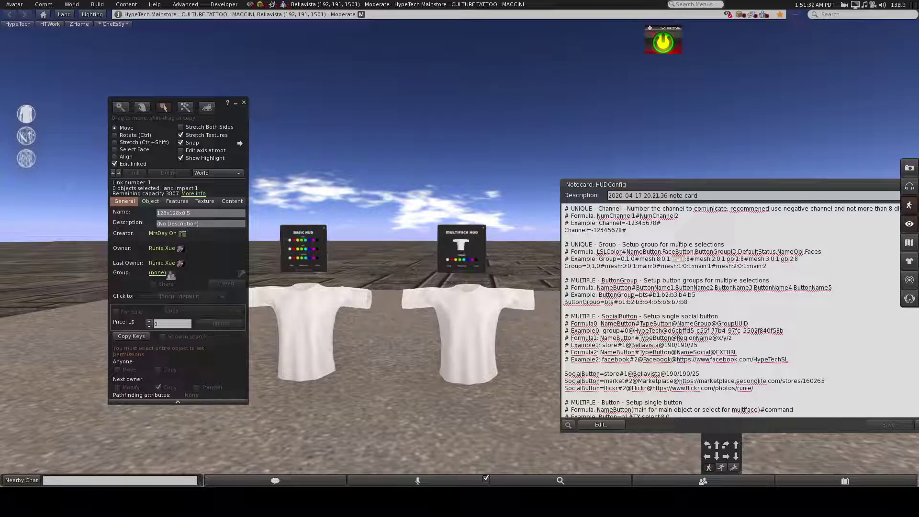
{"action": "scroll", "coordinate": [433, 213], "scroll_direction": "up", "scroll_amount": 3}
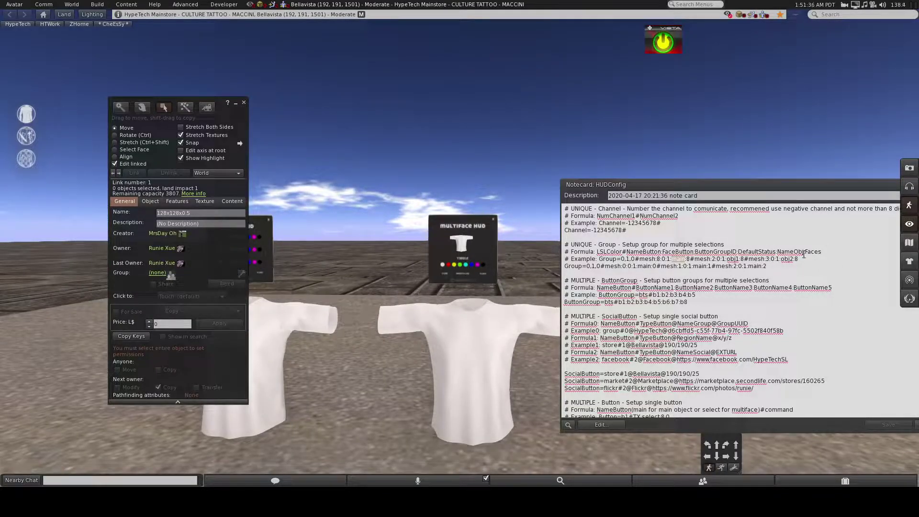
{"action": "double_click", "coordinate": [813, 251]}
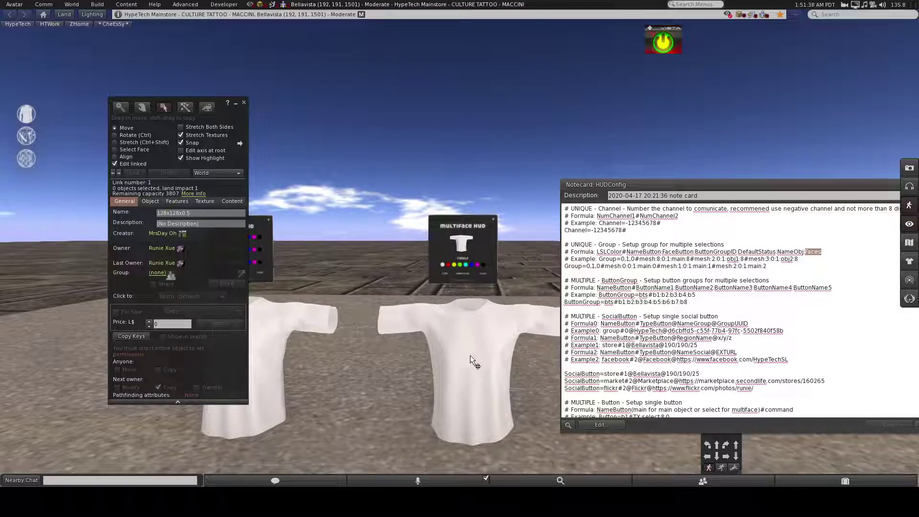
{"action": "left_click", "coordinate": [622, 266]}
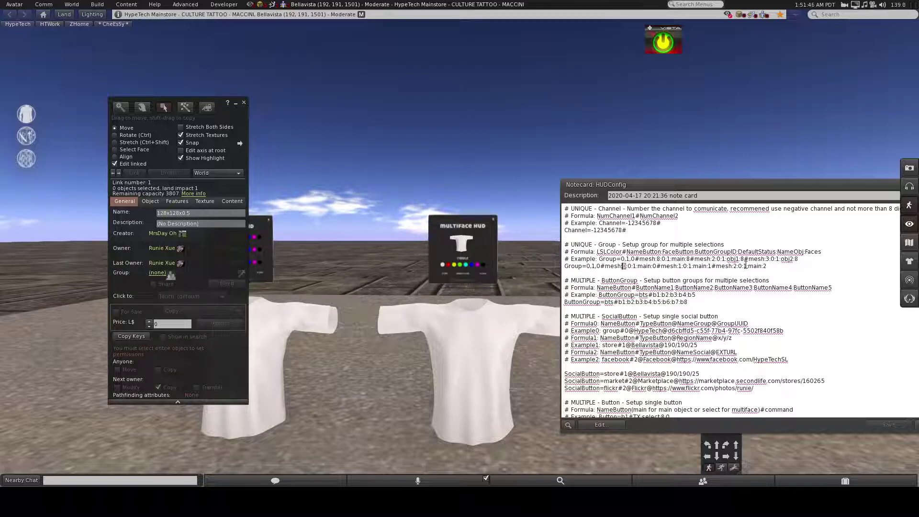
{"action": "type", "text": ":0"}
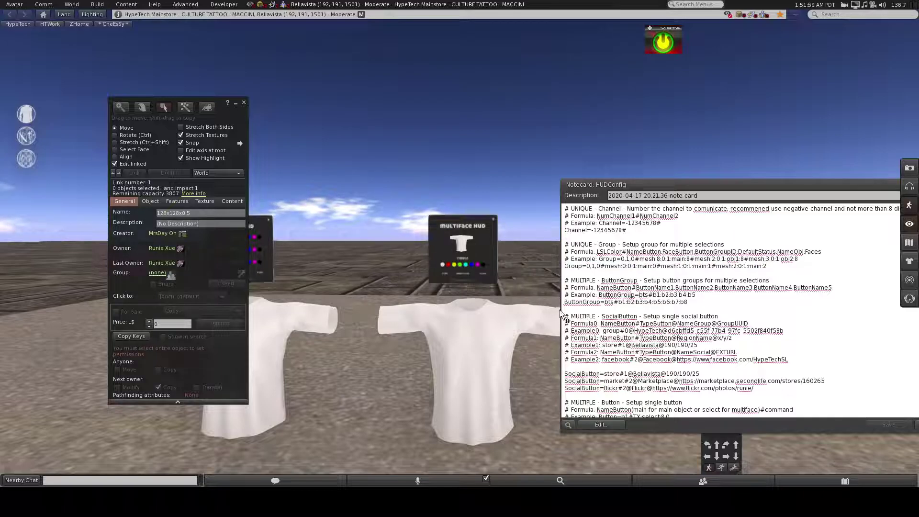
Examine the ButtonGroup line and match its bts entry and button names to the Multiface HUD's TOGGLE and colour buttons.
{"action": "triple_click", "coordinate": [578, 303]}
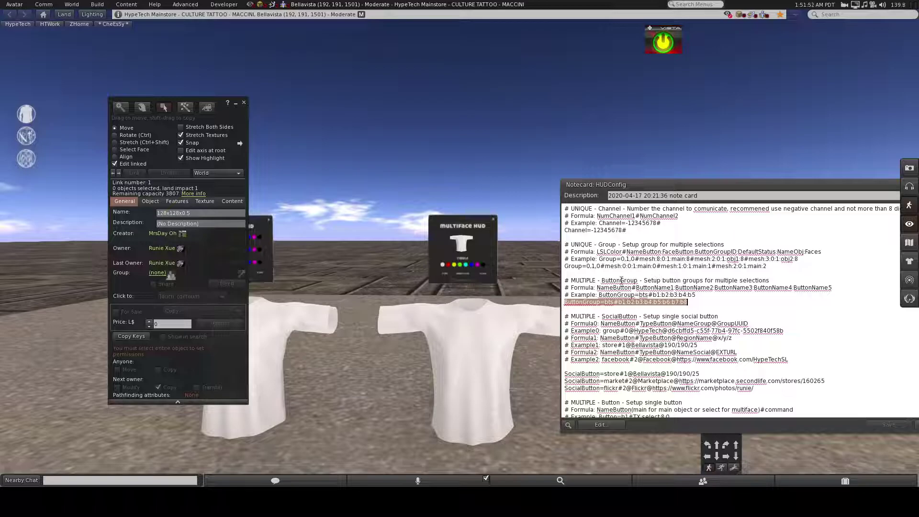
{"action": "left_click", "coordinate": [578, 303]}
{"action": "left_click", "coordinate": [629, 268]}
{"action": "double_click", "coordinate": [609, 303]}
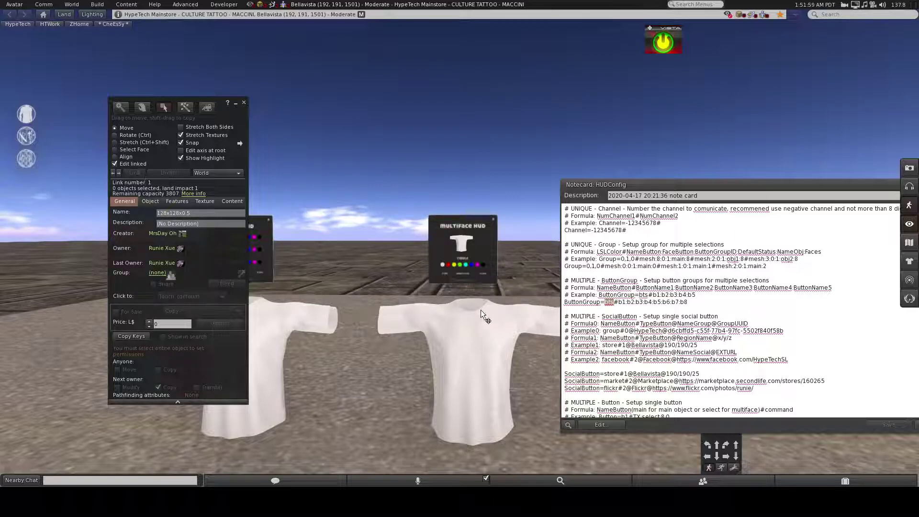
{"action": "left_click", "coordinate": [459, 251], "text": "alt"}
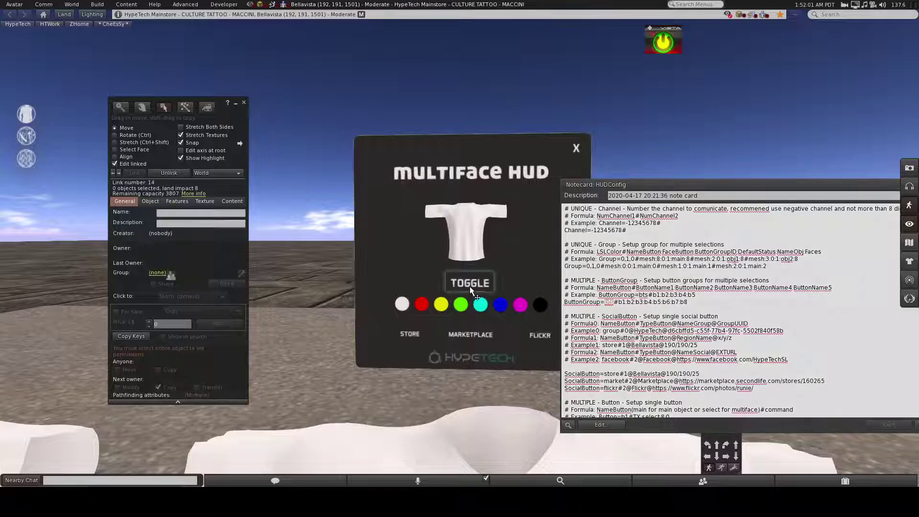
{"action": "left_click", "coordinate": [470, 286]}
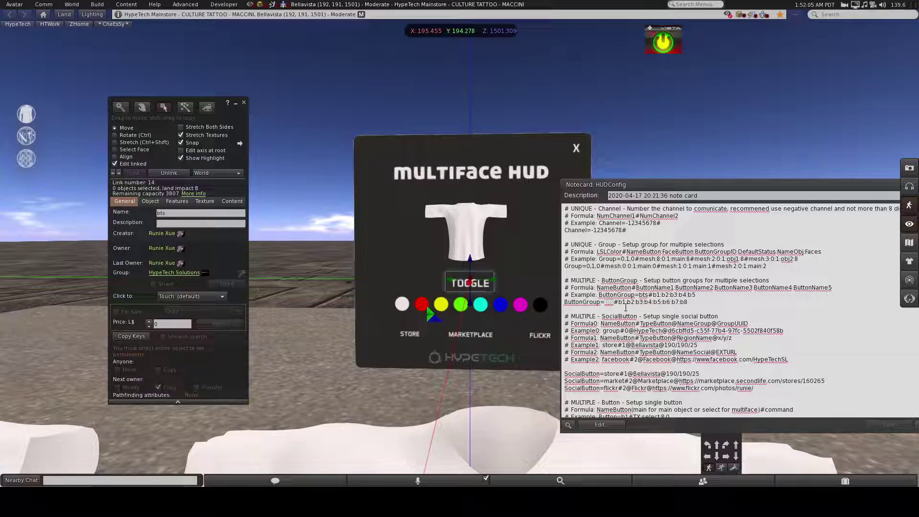
{"action": "left_click_drag", "start_coordinate": [619, 302], "coordinate": [700, 301]}
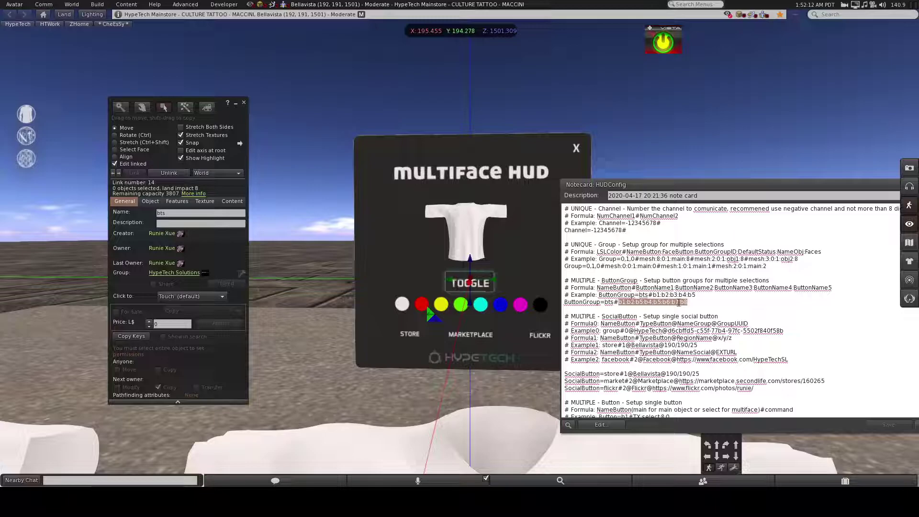
Try removing b8 from the ButtonGroup line, and undo the removal.
{"action": "scroll", "coordinate": [732, 325], "scroll_direction": "down", "scroll_amount": 3}
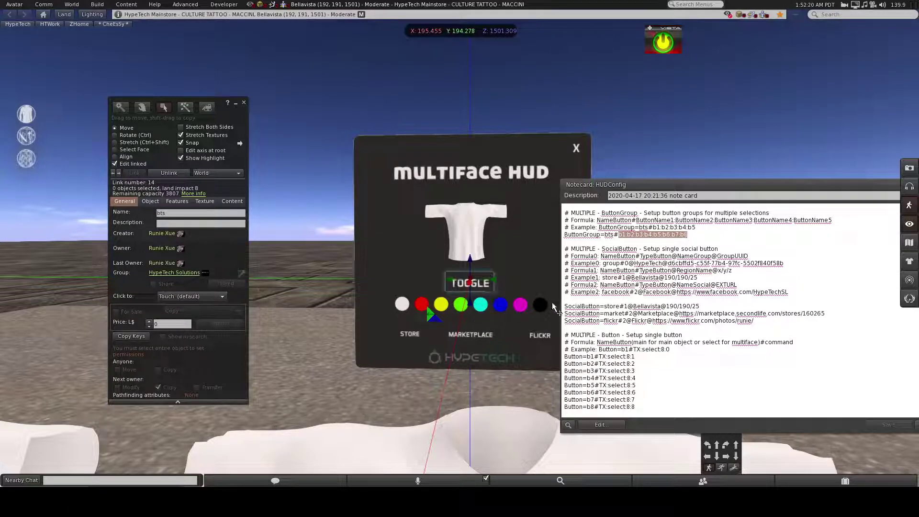
{"action": "left_click", "coordinate": [696, 234]}
{"action": "key", "text": "BackSpace"}
{"action": "key", "text": "BackSpace"}
{"action": "key", "text": "BackSpace"}
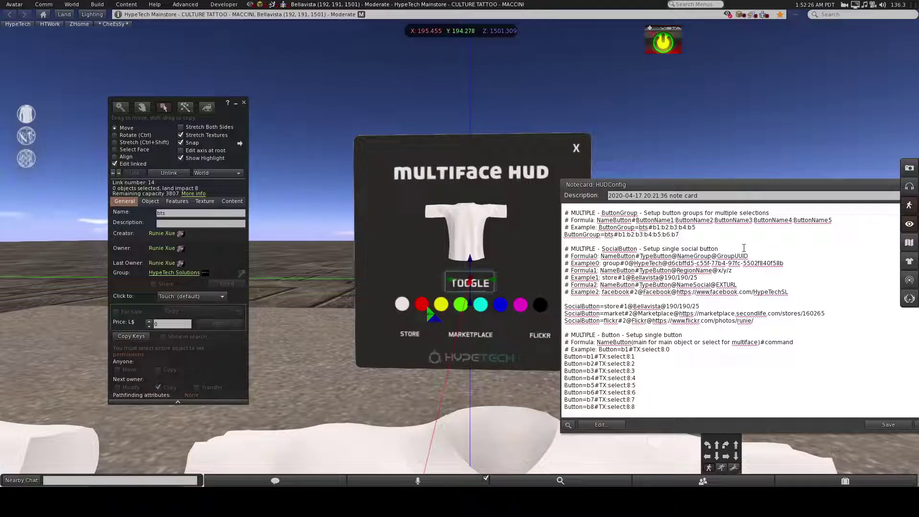
{"action": "key", "text": "ctrl+z"}
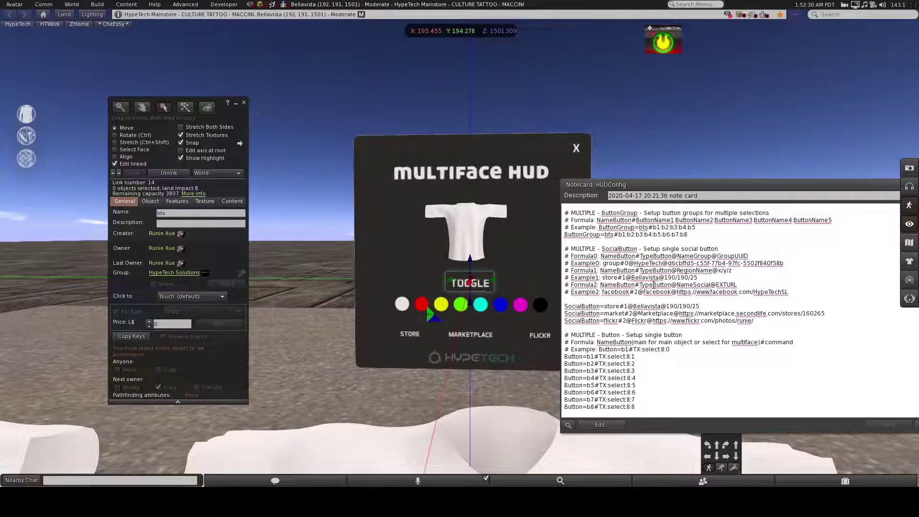
Examine the three SocialButton lines and match the store entry to the object name of the HUD's STORE button.
{"action": "left_click_drag", "start_coordinate": [564, 300], "coordinate": [800, 319]}
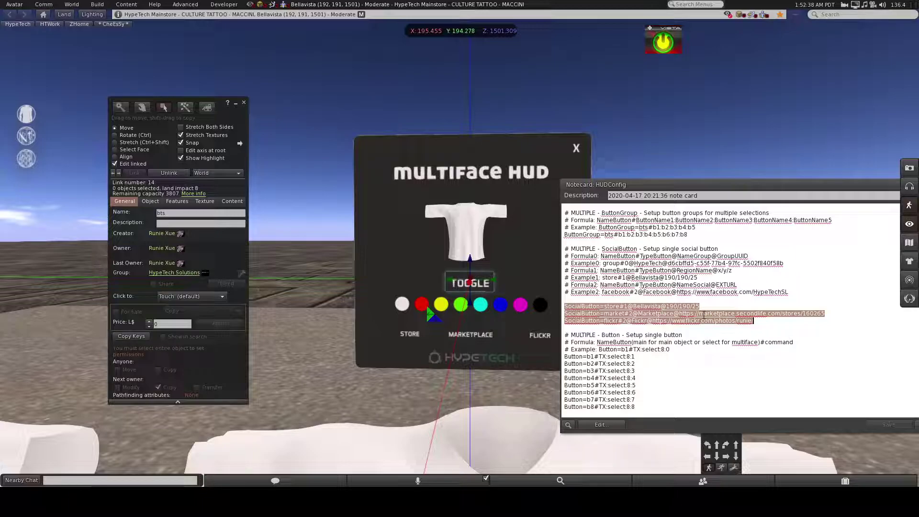
{"action": "left_click", "coordinate": [410, 335]}
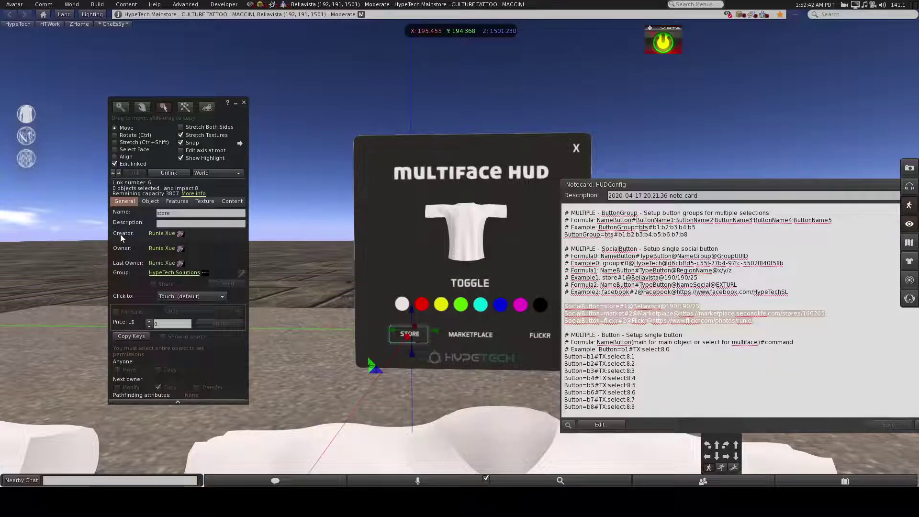
{"action": "double_click", "coordinate": [612, 306]}
Compare the store line's type number with the group, region and external URL examples of the SocialButton formulas.
{"action": "double_click", "coordinate": [627, 306]}
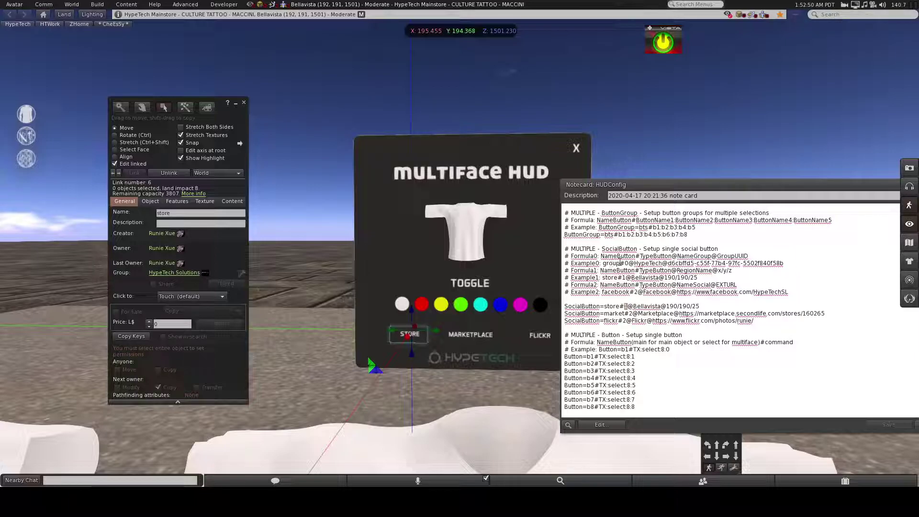
{"action": "double_click", "coordinate": [627, 264]}
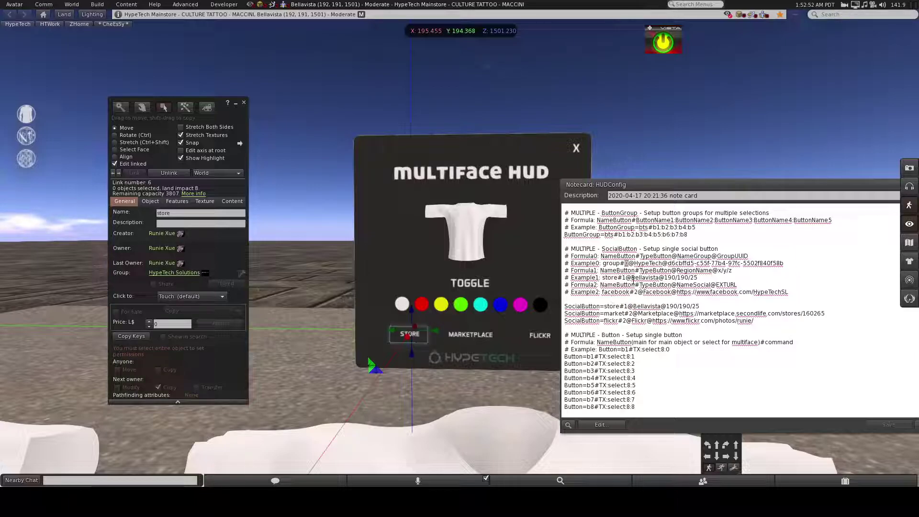
{"action": "left_click_drag", "start_coordinate": [631, 278], "coordinate": [701, 277]}
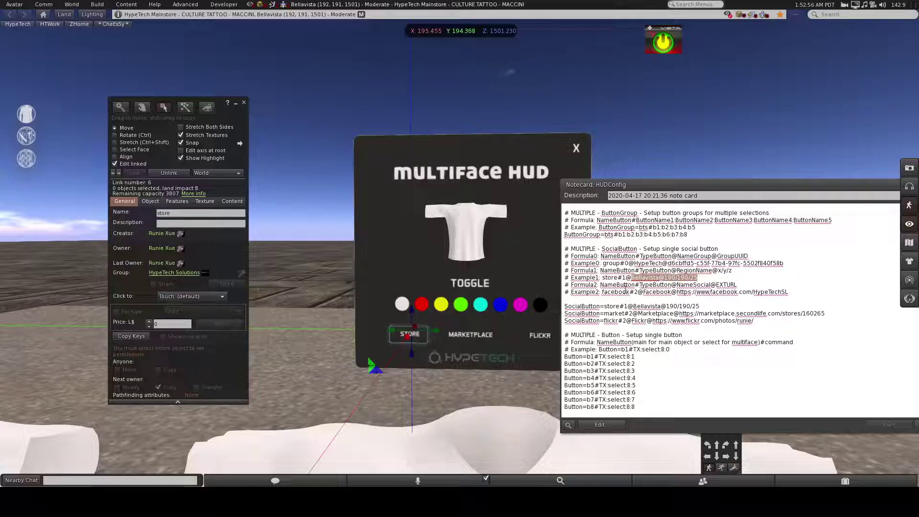
{"action": "left_click_drag", "start_coordinate": [639, 292], "coordinate": [788, 291]}
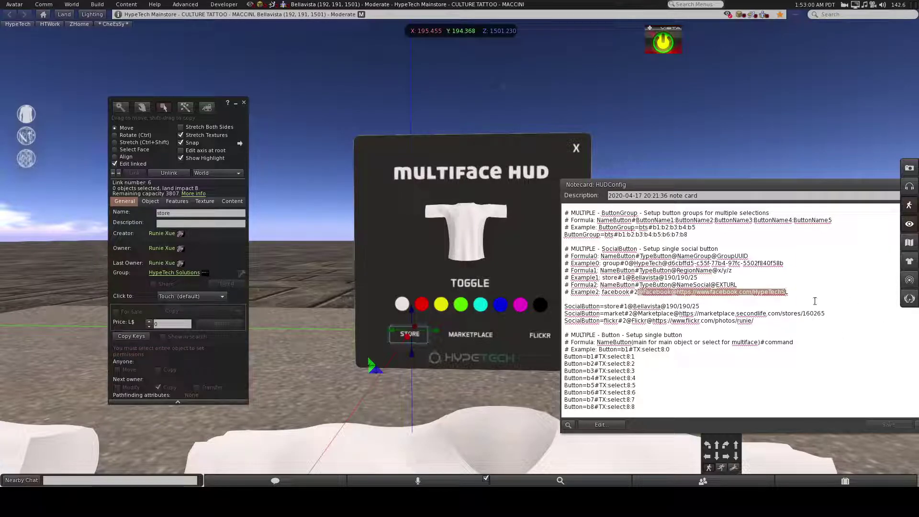
Examine the type number and region name in the store SocialButton line, and look up the Bellavista region on the world map.
{"action": "double_click", "coordinate": [623, 307]}
{"action": "left_click", "coordinate": [628, 307]}
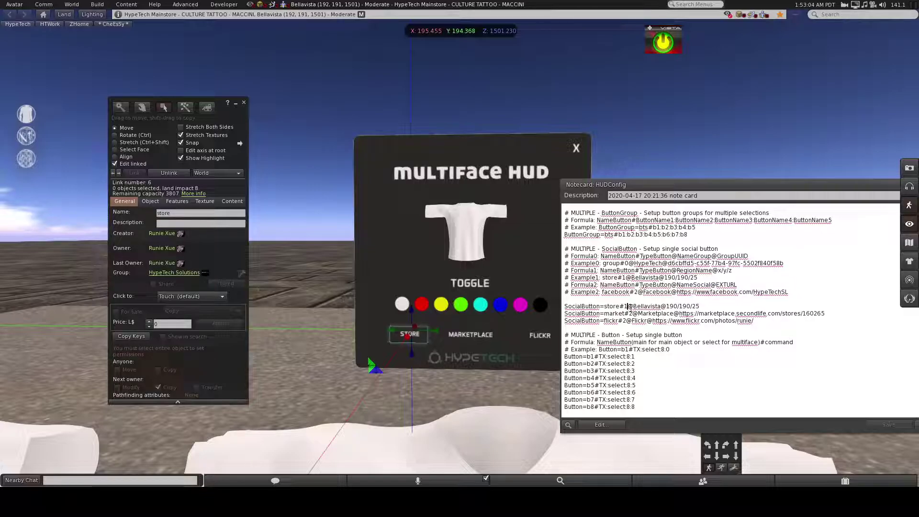
{"action": "double_click", "coordinate": [644, 307]}
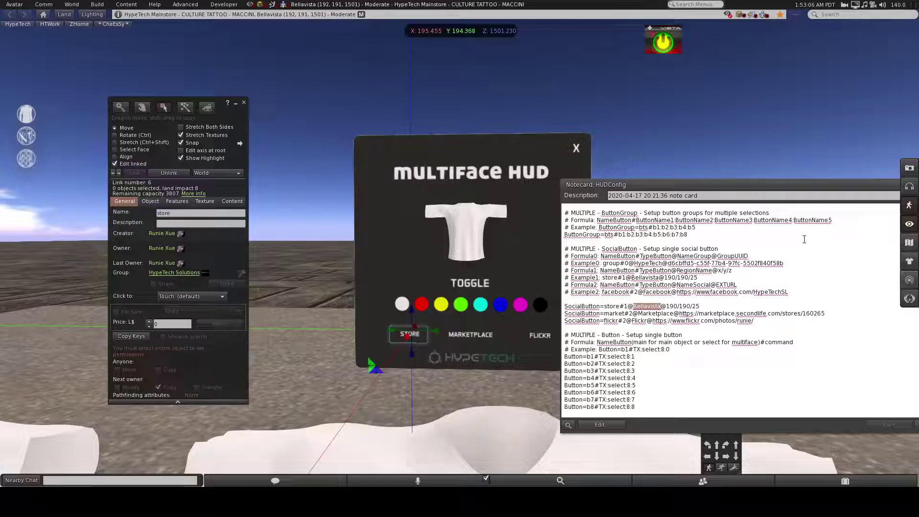
{"action": "left_click", "coordinate": [910, 243]}
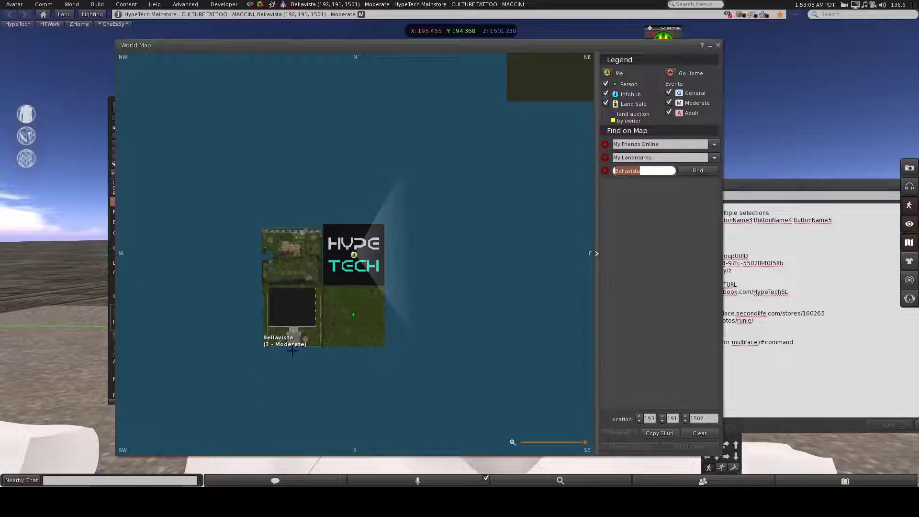
{"action": "left_click", "coordinate": [719, 45]}
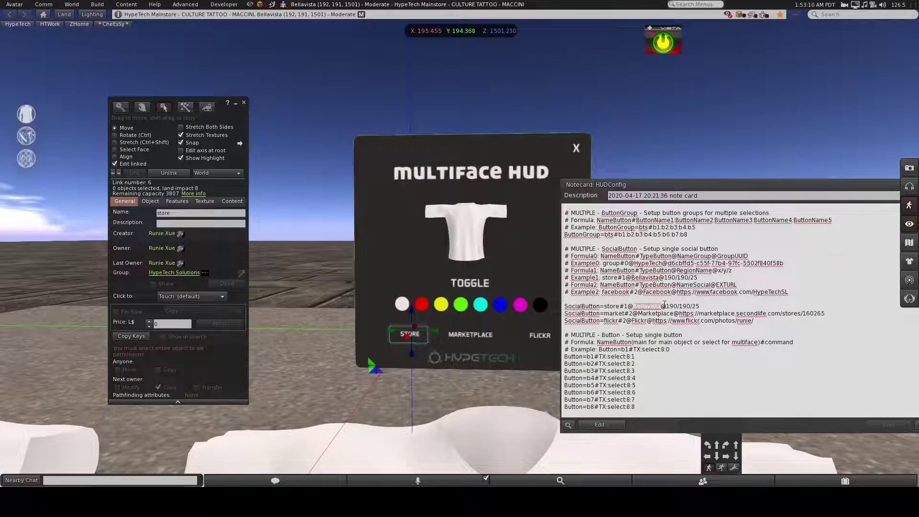
Examine the coordinates in the store SocialButton line and pick a spot in Bellavista on the world map to read its location.
{"action": "left_click_drag", "start_coordinate": [667, 306], "coordinate": [700, 306]}
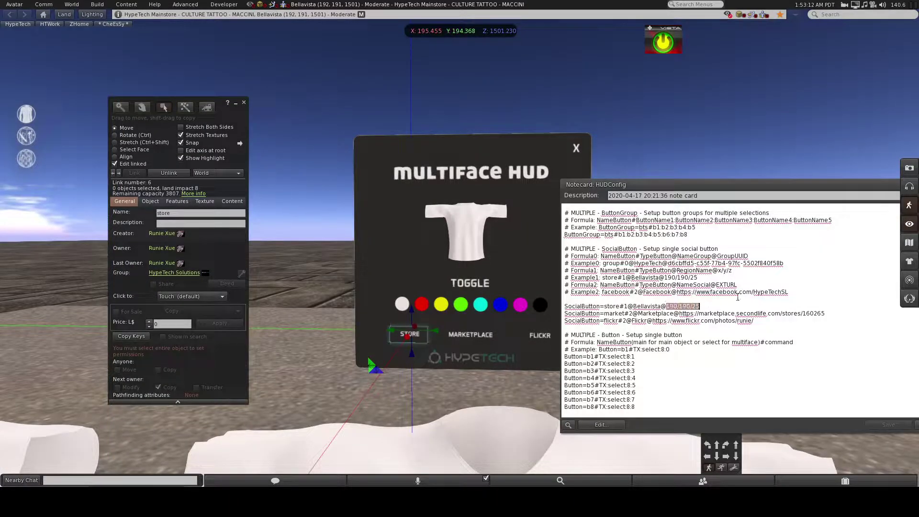
{"action": "left_click", "coordinate": [910, 243]}
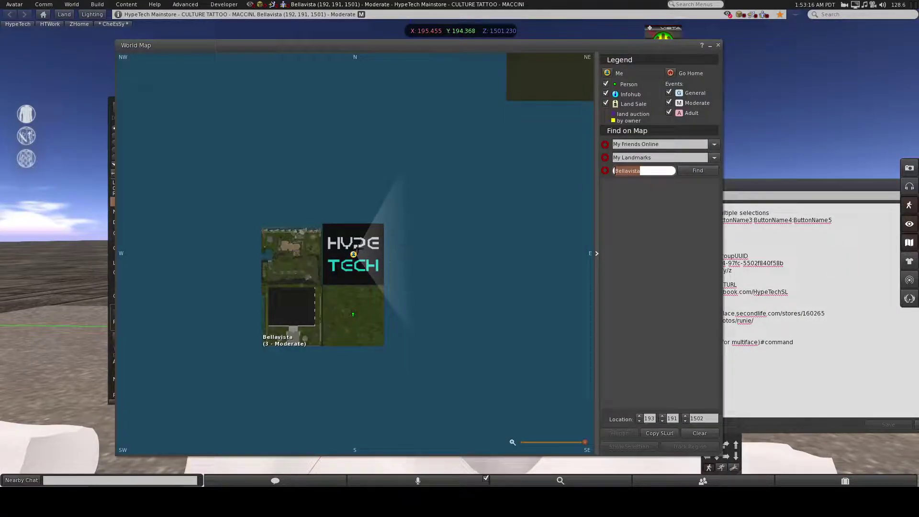
{"action": "left_click", "coordinate": [357, 250]}
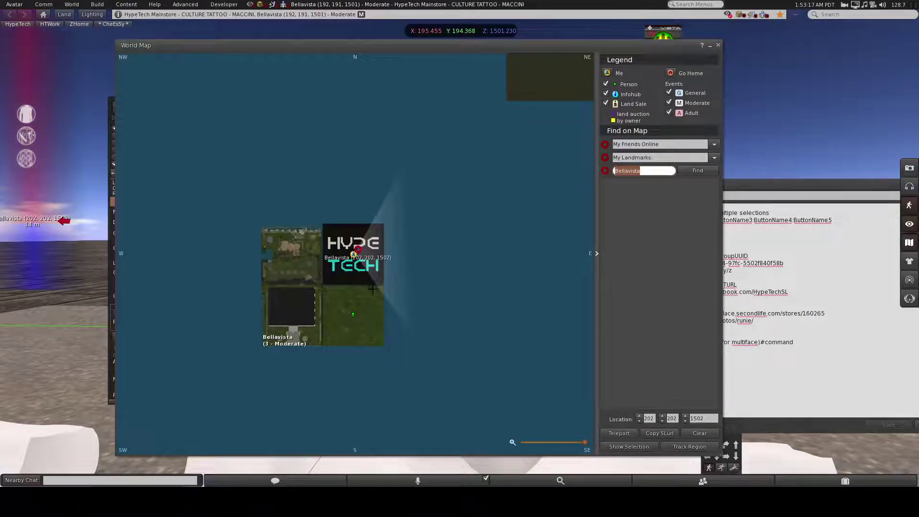
{"action": "left_click", "coordinate": [719, 45]}
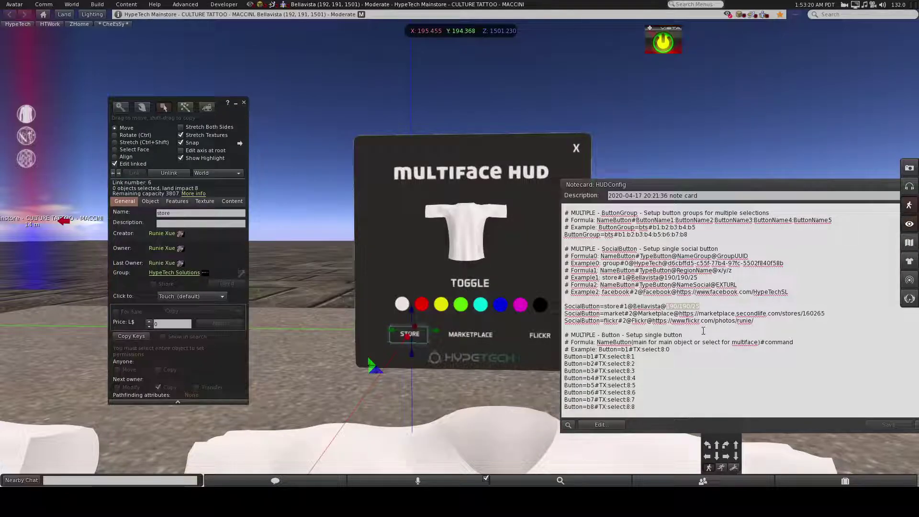
Match the market SocialButton line to the HUD's MARKETPLACE button and examine its type number and display name.
{"action": "left_click", "coordinate": [683, 313]}
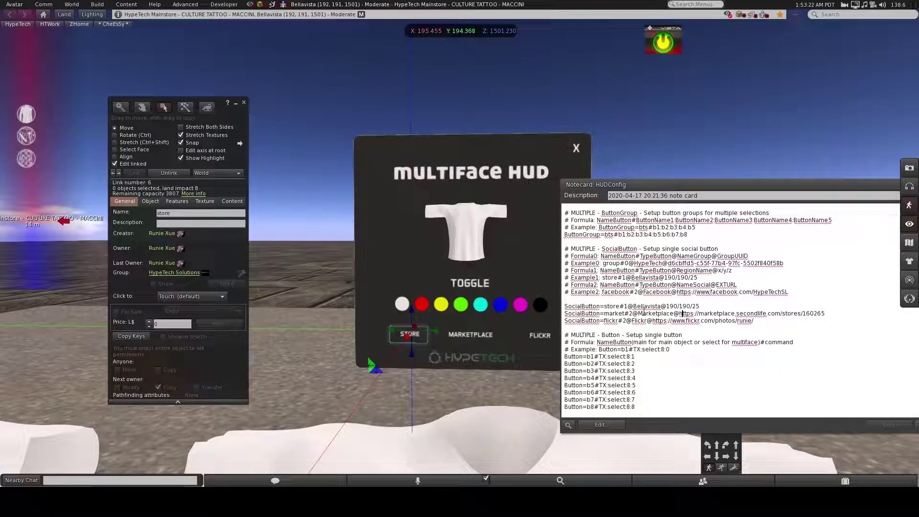
{"action": "left_click_drag", "start_coordinate": [604, 313], "coordinate": [616, 314]}
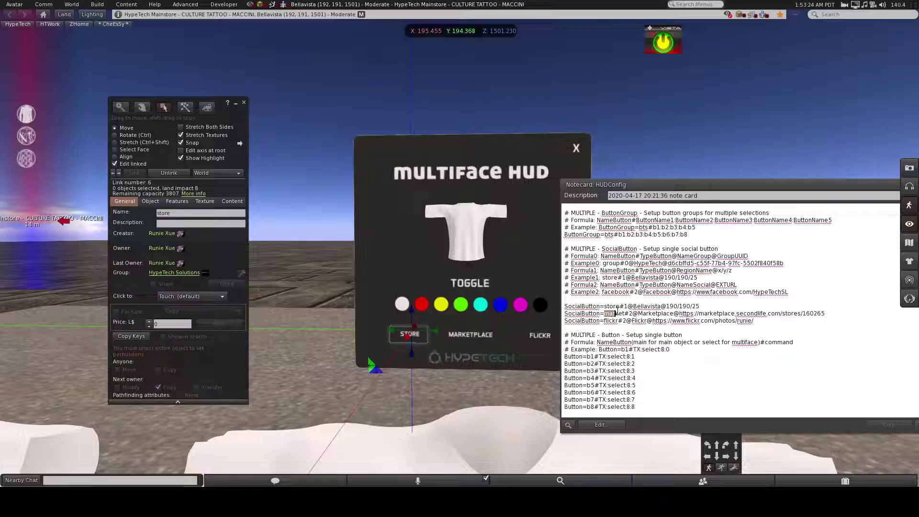
{"action": "left_click", "coordinate": [474, 334]}
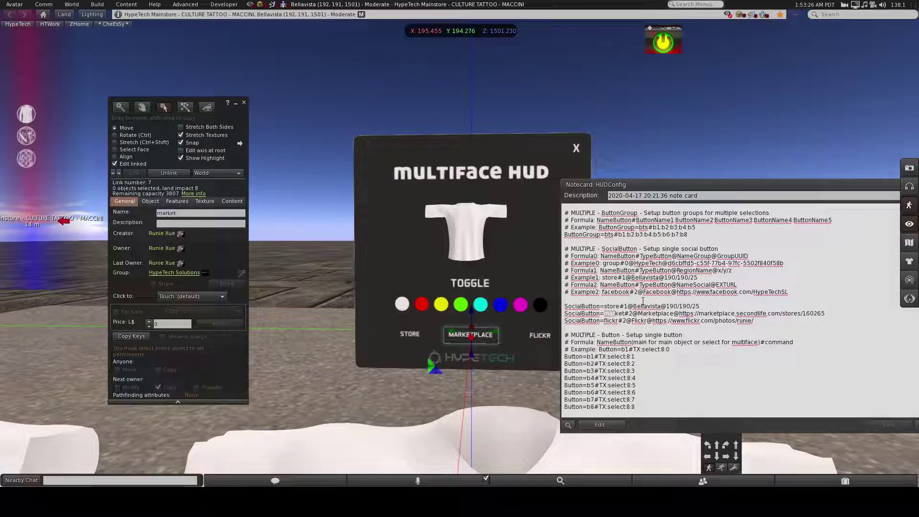
{"action": "left_click", "coordinate": [620, 312]}
{"action": "left_click", "coordinate": [630, 313]}
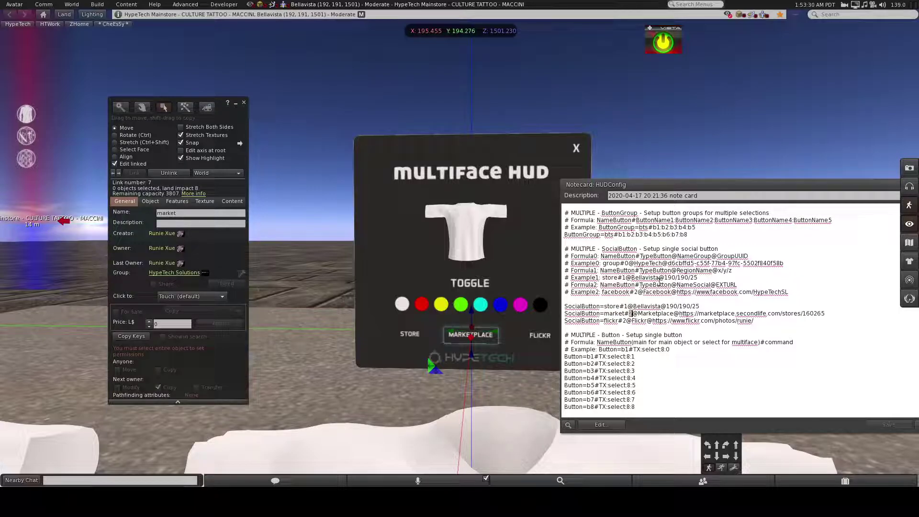
{"action": "type", "text": "2"}
{"action": "double_click", "coordinate": [655, 314]}
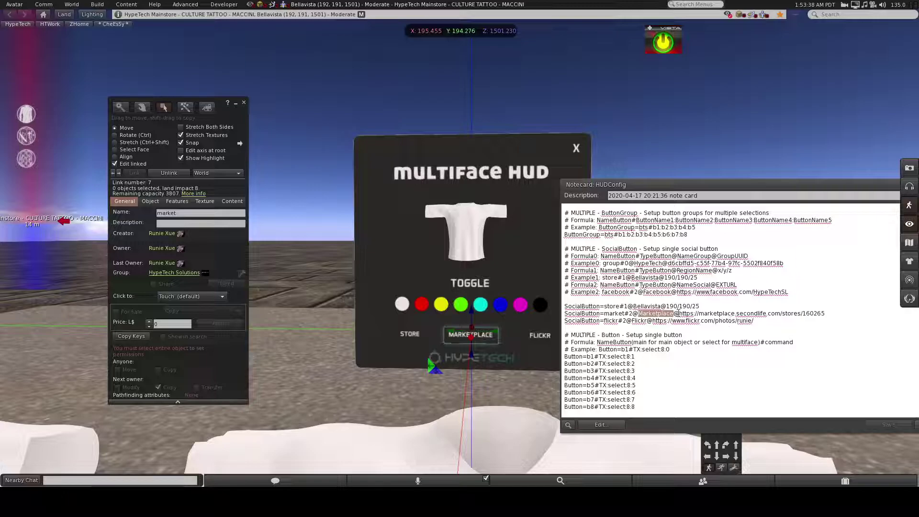
Examine the market SocialButton's URL, and match the flickr line to the HUD's FLICKR button, checking its type number, display name and URL.
{"action": "left_click_drag", "start_coordinate": [680, 314], "coordinate": [850, 311]}
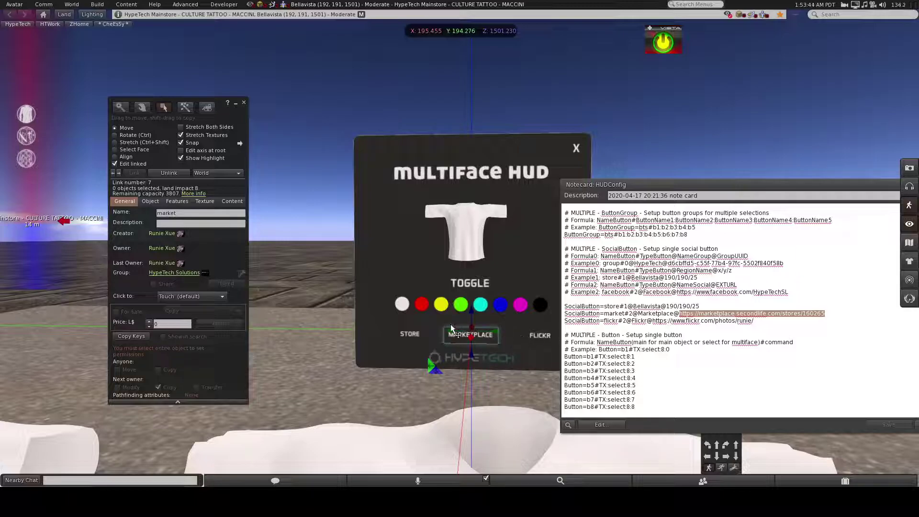
{"action": "left_click", "coordinate": [551, 334]}
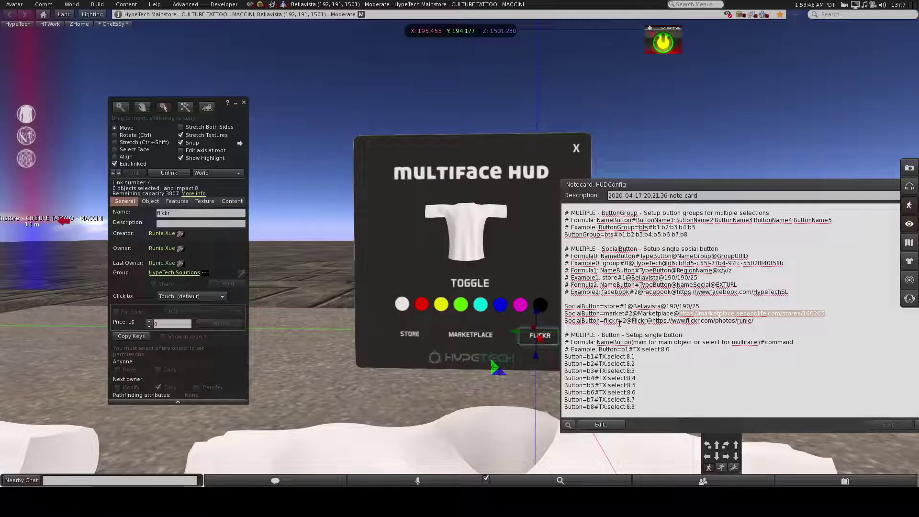
{"action": "double_click", "coordinate": [613, 322]}
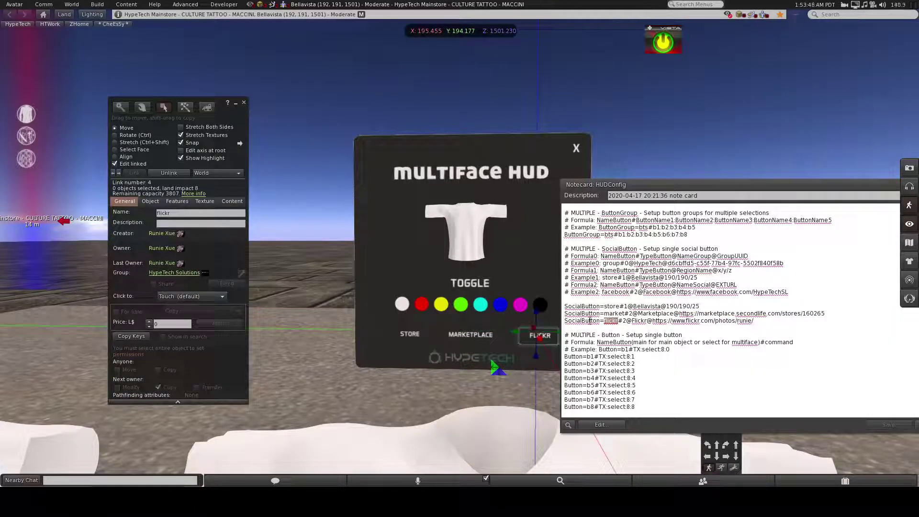
{"action": "left_click", "coordinate": [624, 321]}
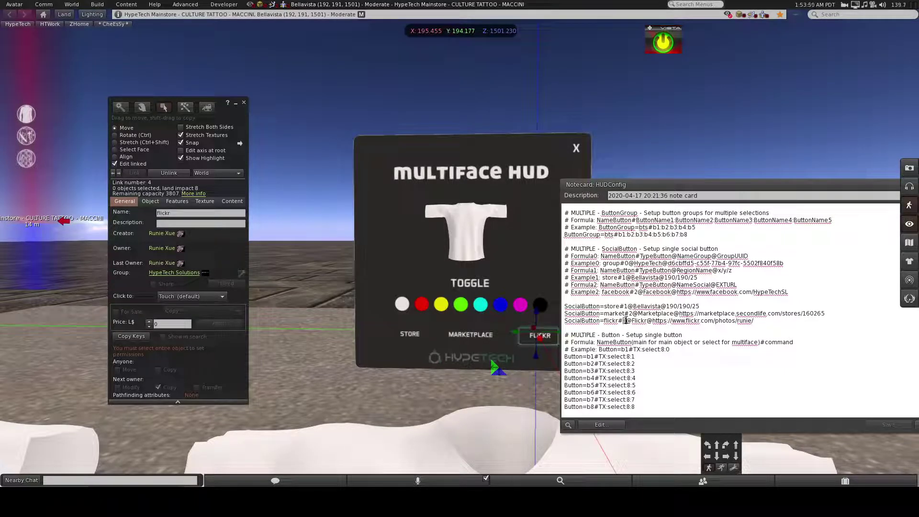
{"action": "double_click", "coordinate": [645, 321]}
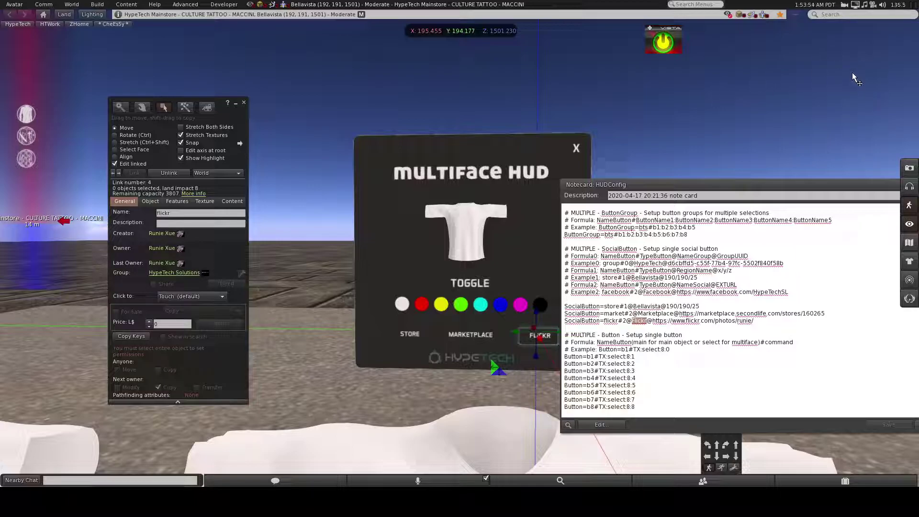
{"action": "left_click_drag", "start_coordinate": [652, 321], "coordinate": [762, 321]}
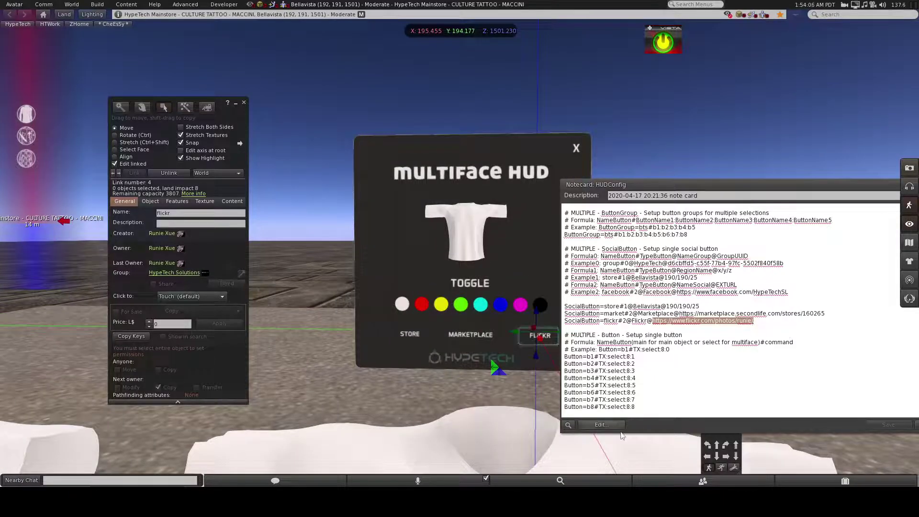
Match the b1 name in the Button lines to the HUD's white color button and examine the example's command part.
{"action": "left_click", "coordinate": [582, 349]}
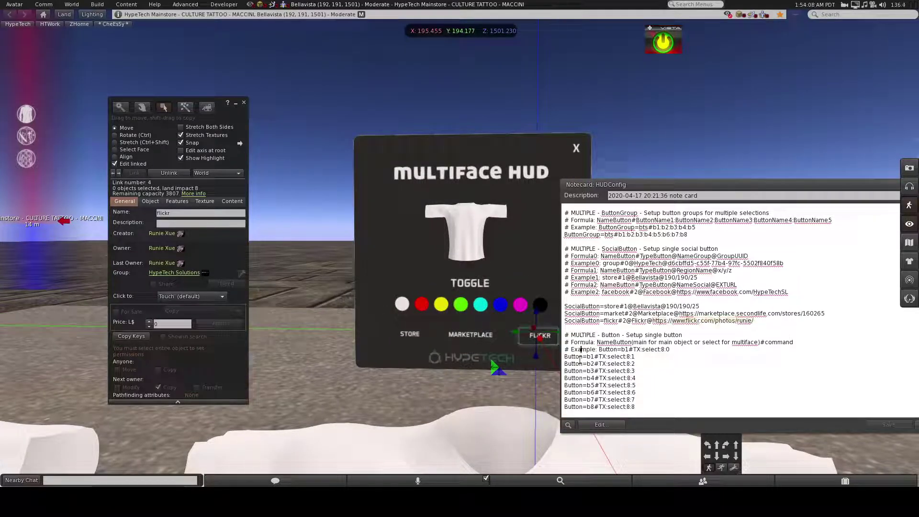
{"action": "double_click", "coordinate": [626, 349]}
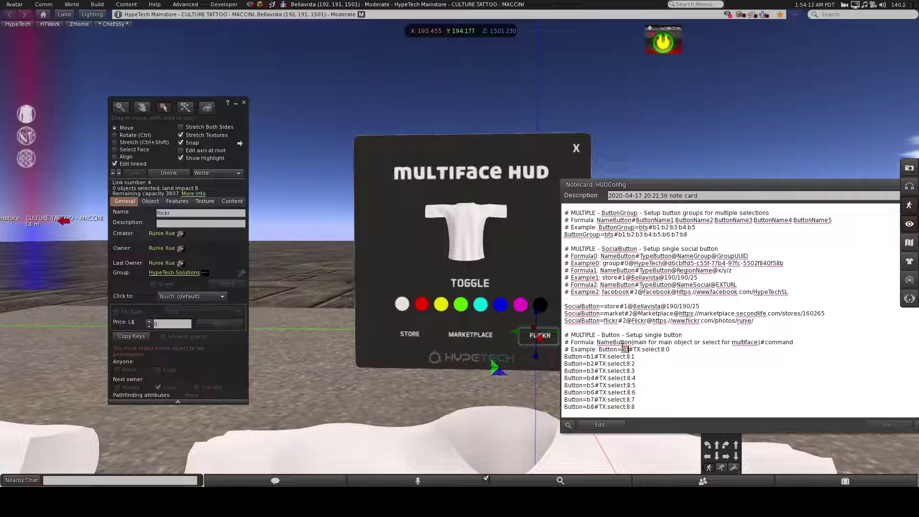
{"action": "left_click", "coordinate": [593, 361]}
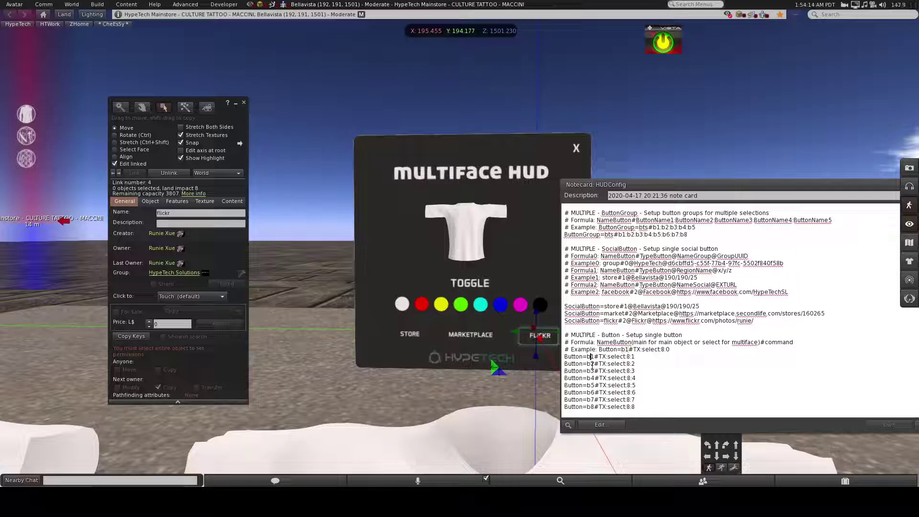
{"action": "left_click", "coordinate": [402, 305]}
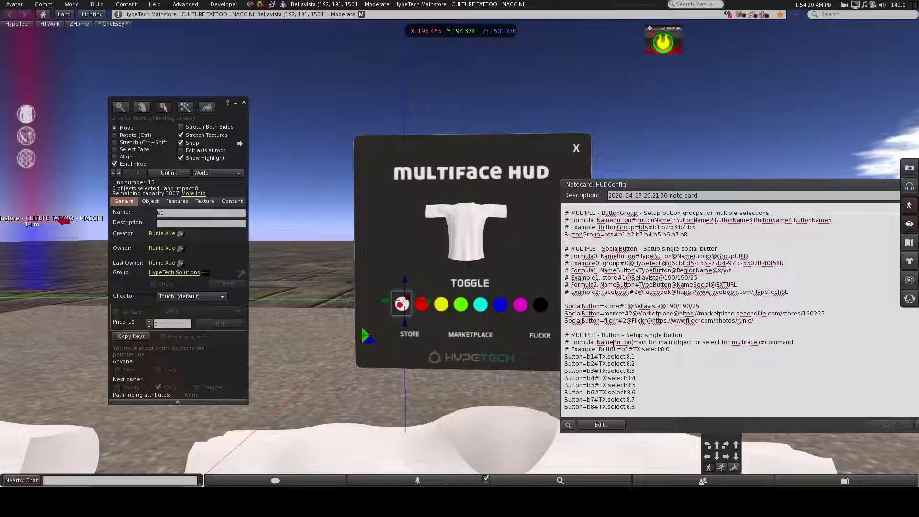
{"action": "left_click_drag", "start_coordinate": [629, 349], "coordinate": [676, 347]}
Open the Command Guide (For Devs) notecard from the inventory and compare its diffuse TX formula with the b1 button's texture settings.
{"action": "left_click_drag", "start_coordinate": [792, 187], "coordinate": [507, 162]}
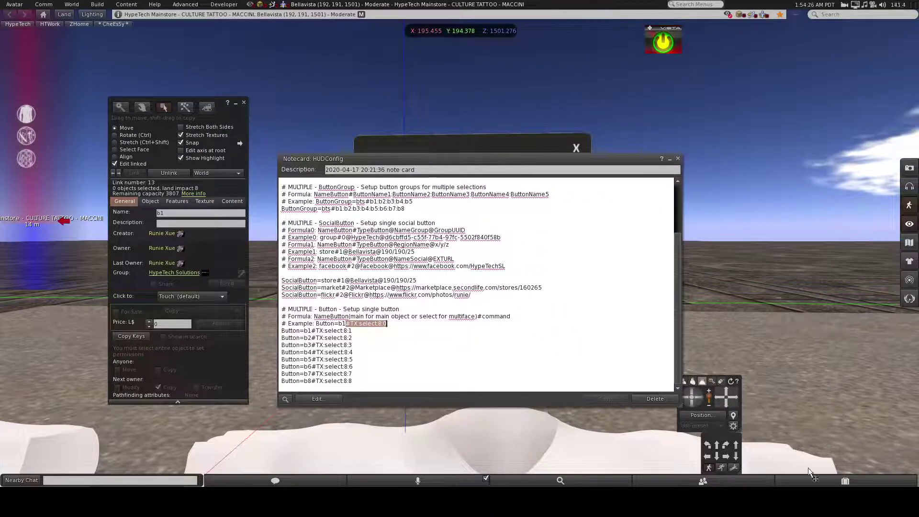
{"action": "left_click", "coordinate": [846, 480]}
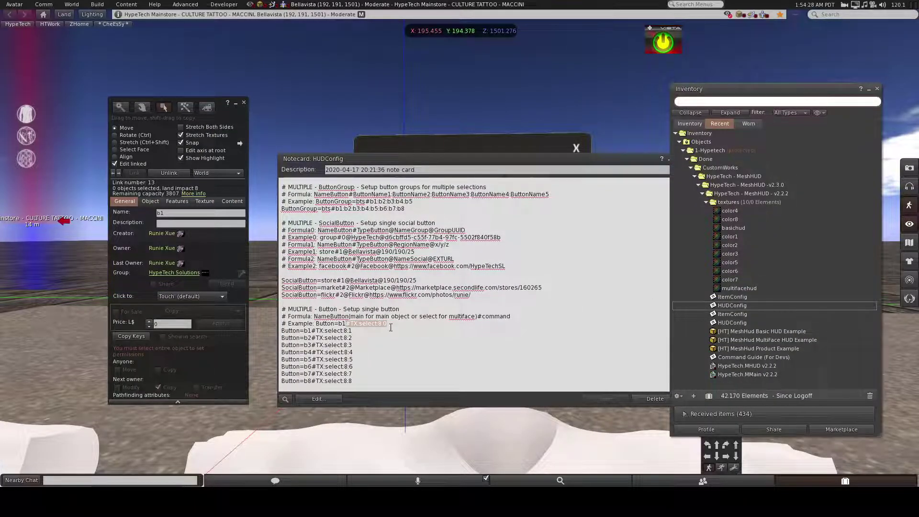
{"action": "left_click", "coordinate": [206, 201]}
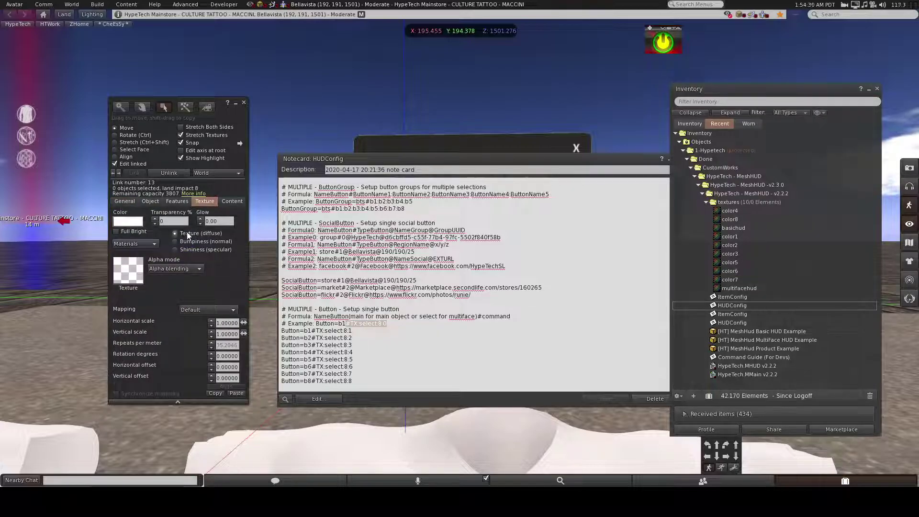
{"action": "double_click", "coordinate": [740, 357]}
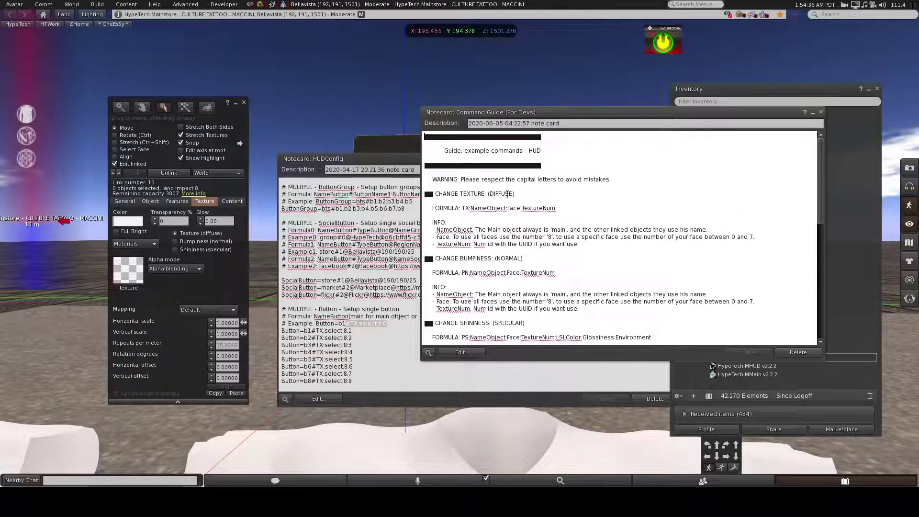
{"action": "left_click_drag", "start_coordinate": [465, 208], "coordinate": [574, 209]}
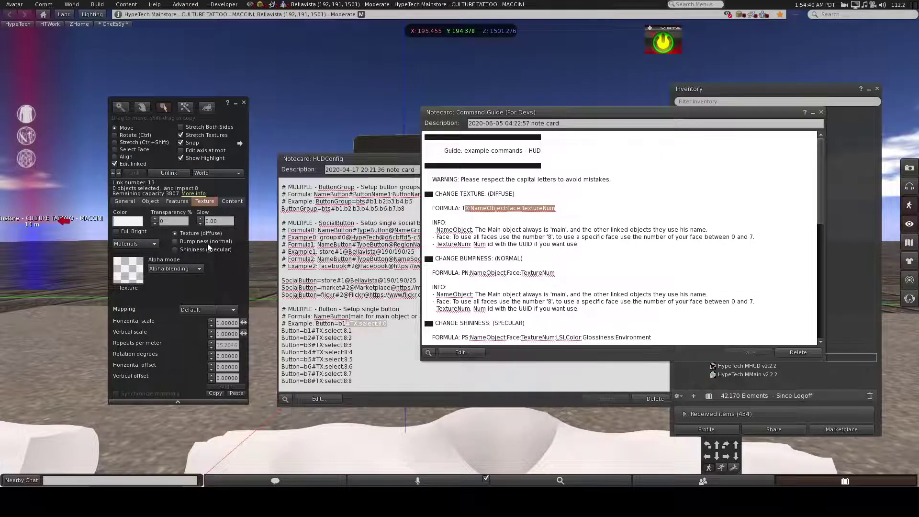
Examine the PN bumpiness and PS shininess formulas in the Command Guide.
{"action": "left_click_drag", "start_coordinate": [462, 273], "coordinate": [556, 273]}
{"action": "scroll", "coordinate": [571, 271], "scroll_direction": "down", "scroll_amount": 3}
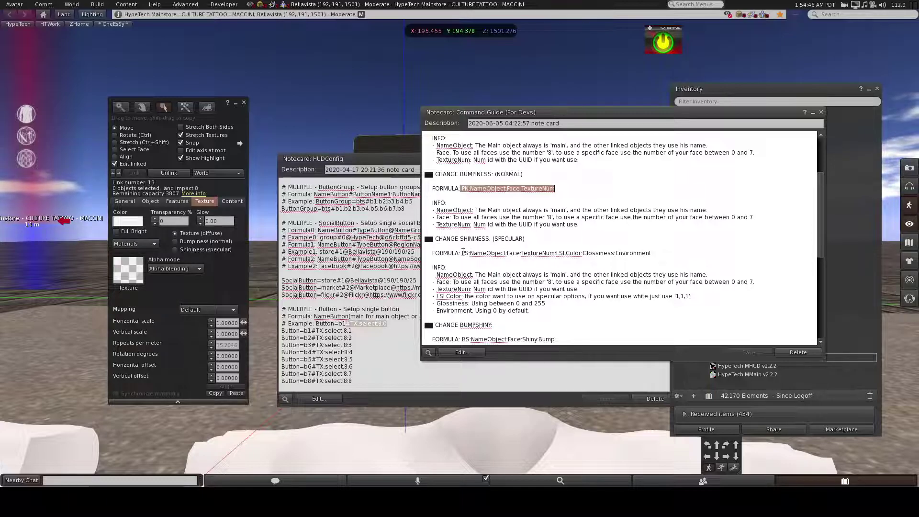
{"action": "left_click", "coordinate": [663, 251]}
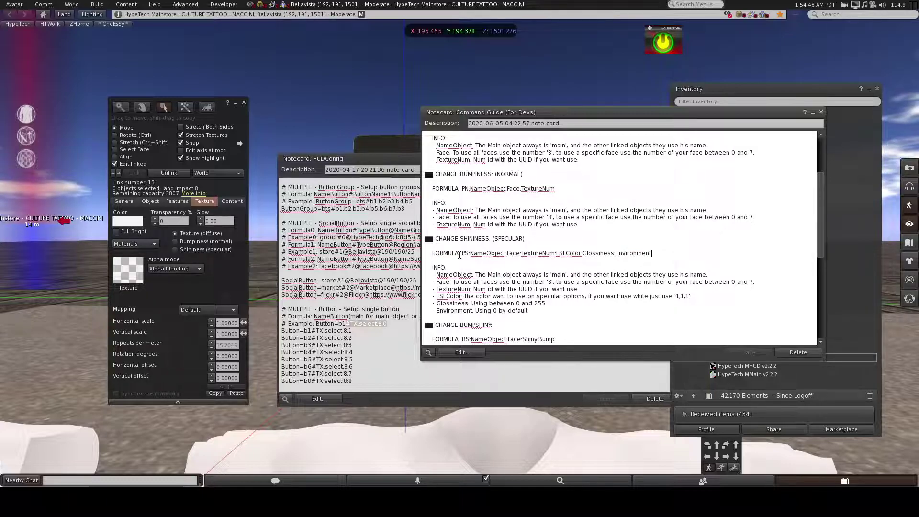
Read the BumpShiny, FullBright and Color/Alpha formulas in the Command Guide, and close the notecard.
{"action": "scroll", "coordinate": [459, 255], "scroll_direction": "down", "scroll_amount": 3}
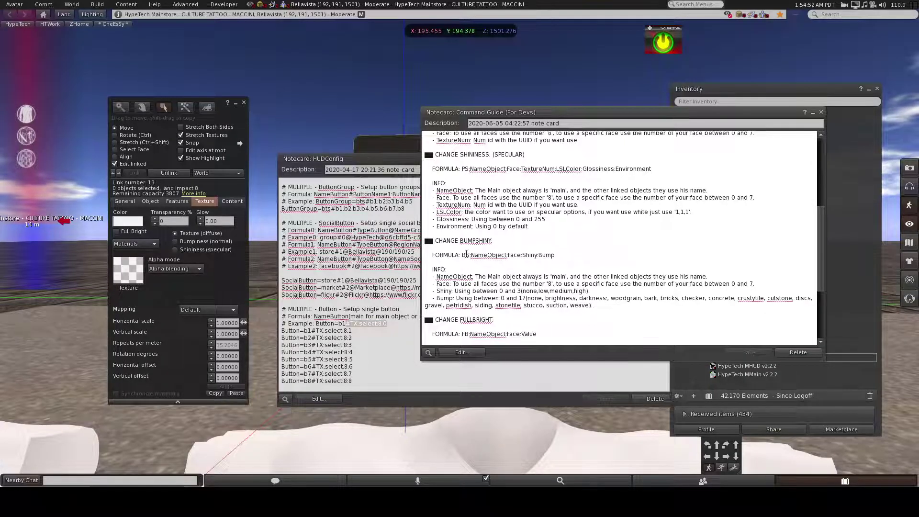
{"action": "scroll", "coordinate": [585, 255], "scroll_direction": "down", "scroll_amount": 3}
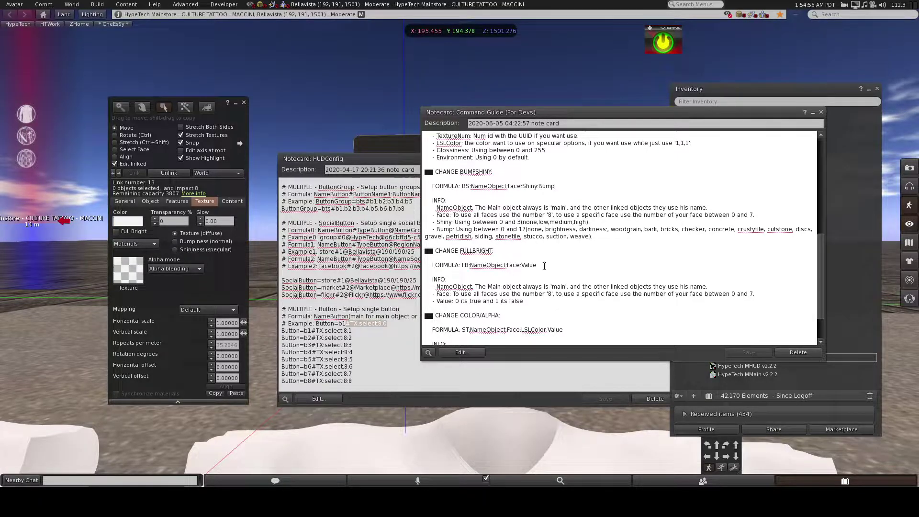
{"action": "scroll", "coordinate": [555, 270], "scroll_direction": "down", "scroll_amount": 2}
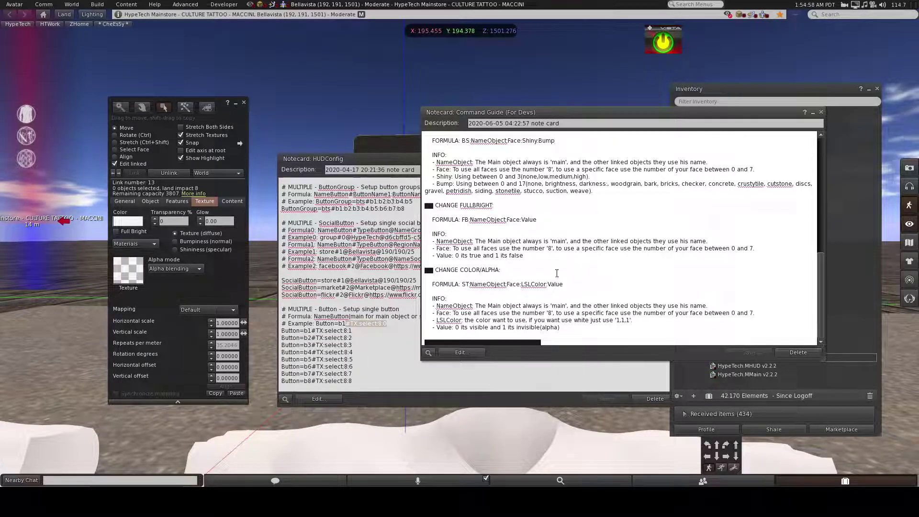
{"action": "left_click", "coordinate": [470, 276]}
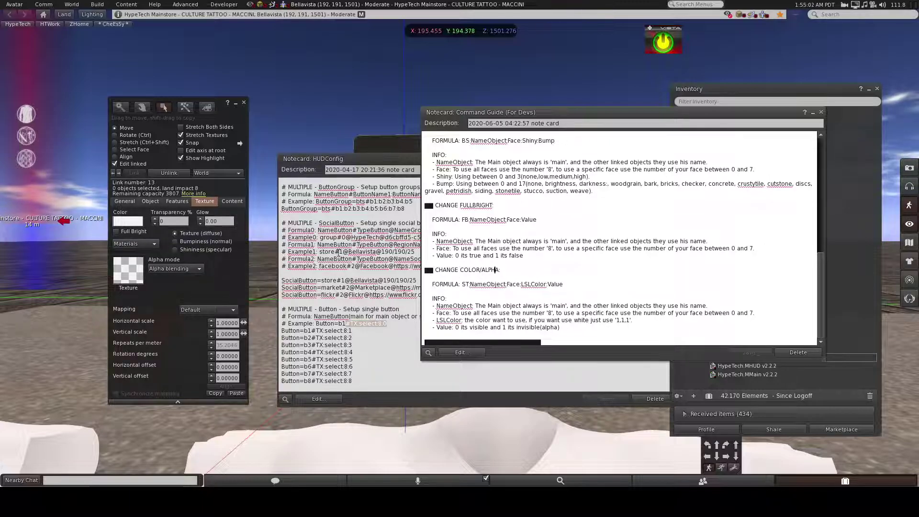
{"action": "left_click", "coordinate": [822, 112]}
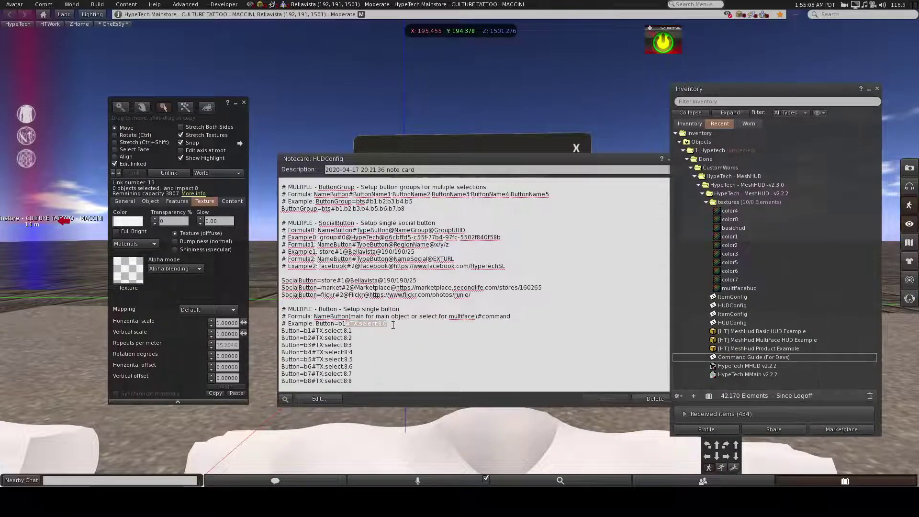
Examine the TX command code in the b1 Button line of the HUDConfig notecard.
{"action": "left_click", "coordinate": [318, 331]}
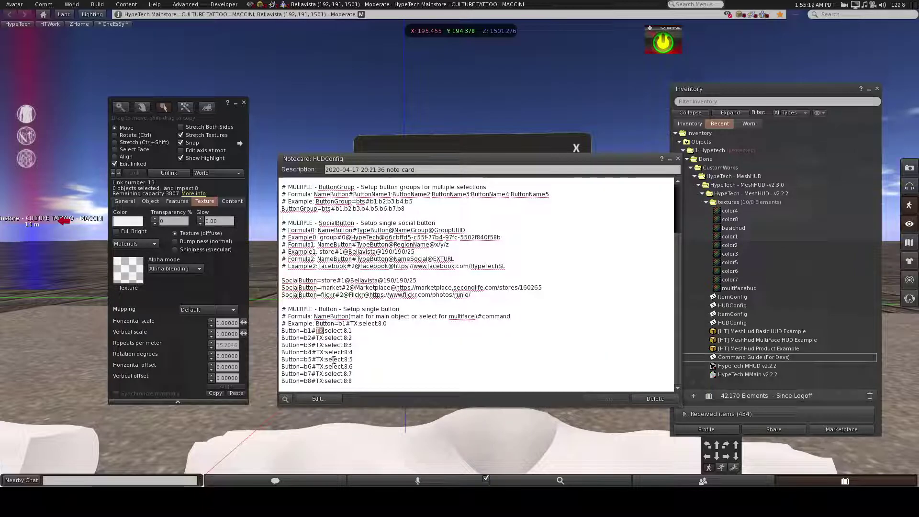
{"action": "key", "text": "Right"}
{"action": "key", "text": "Right"}
{"action": "key", "text": "Right"}
{"action": "key", "text": "Right"}
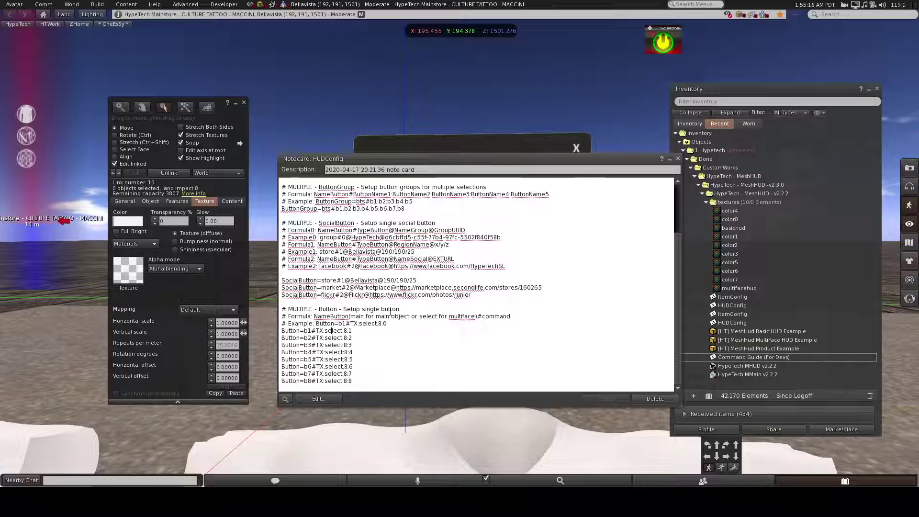
Compare the select target in the b1 Button line with the Button formula's note on main object and multiface.
{"action": "left_click_drag", "start_coordinate": [415, 316], "coordinate": [482, 316]}
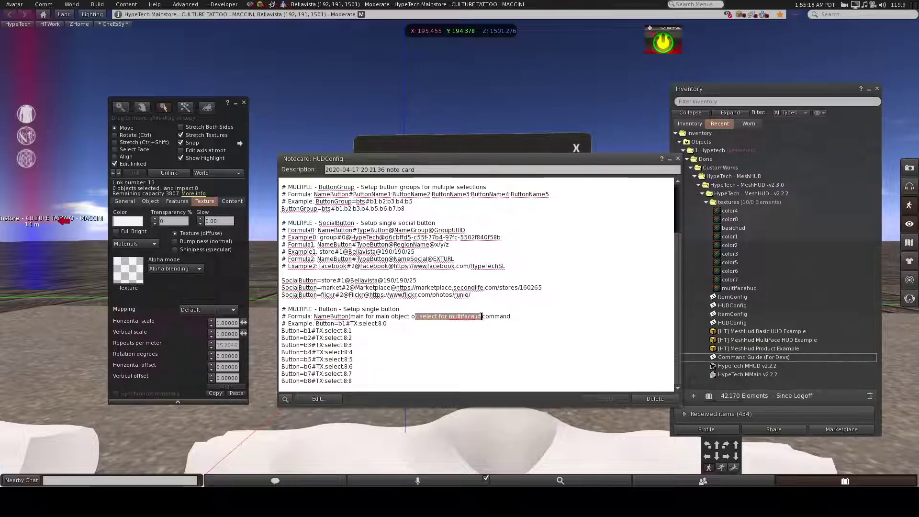
{"action": "double_click", "coordinate": [335, 331]}
{"action": "left_click_drag", "start_coordinate": [415, 316], "coordinate": [481, 315]}
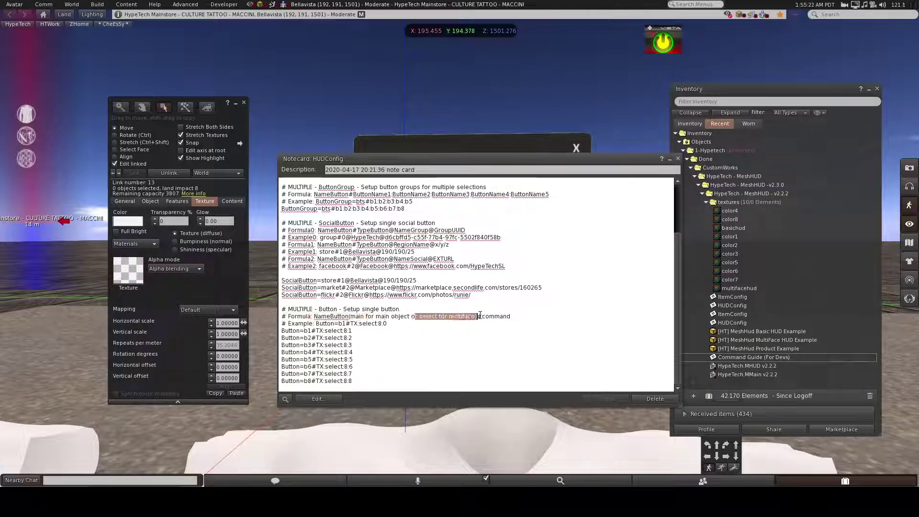
{"action": "scroll", "coordinate": [338, 206], "scroll_direction": "up", "scroll_amount": 3}
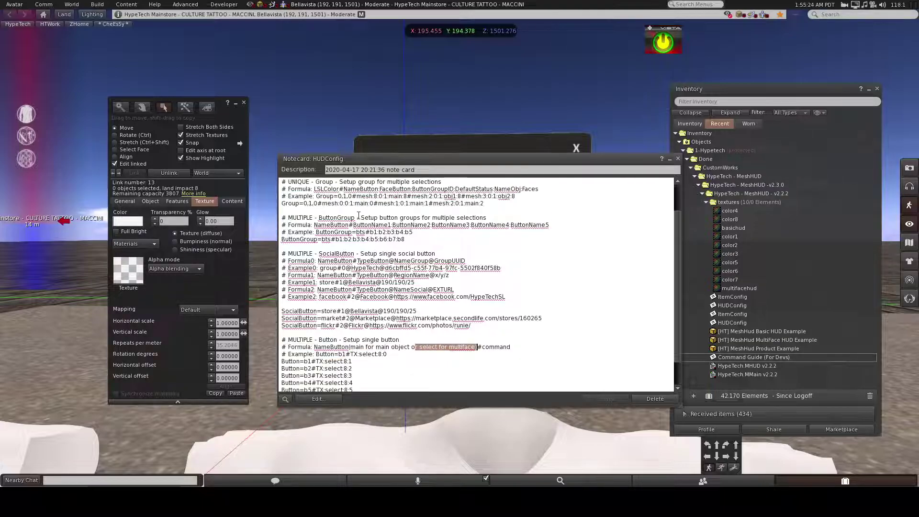
{"action": "scroll", "coordinate": [339, 315], "scroll_direction": "down", "scroll_amount": 1}
{"action": "double_click", "coordinate": [334, 331]}
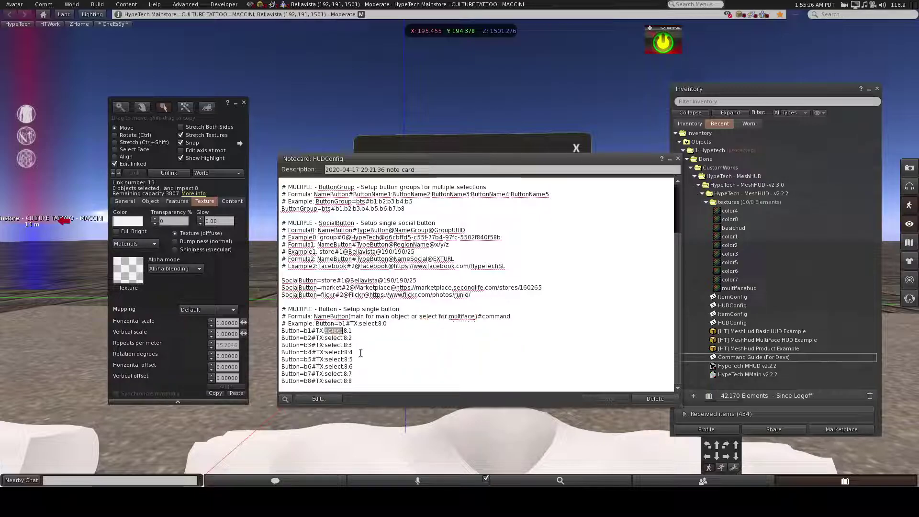
Examine the face number and texture number in the b1 Button line, checking against the Group line.
{"action": "left_click", "coordinate": [344, 332]}
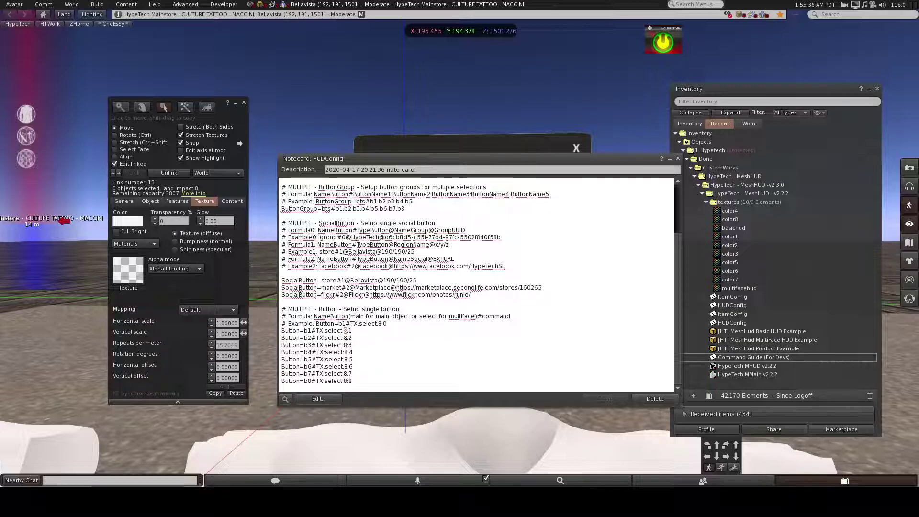
{"action": "scroll", "coordinate": [377, 191], "scroll_direction": "up", "scroll_amount": 2}
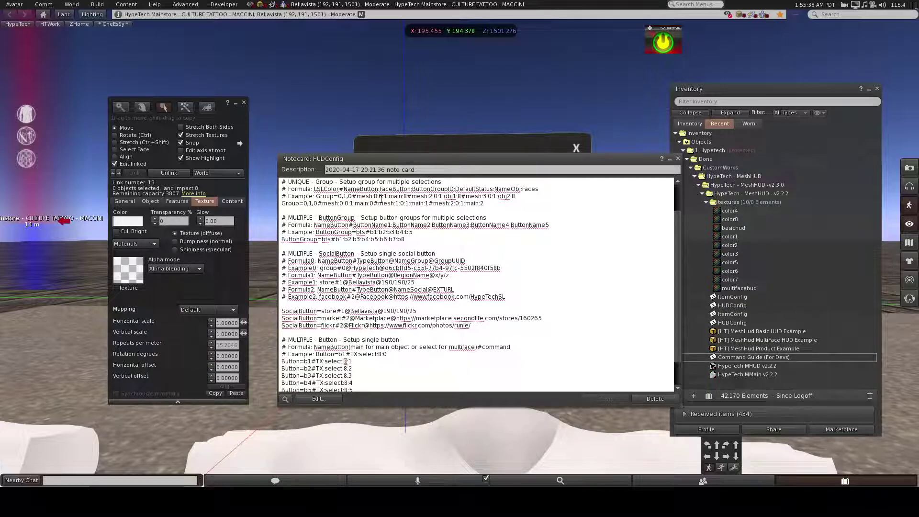
{"action": "scroll", "coordinate": [413, 327], "scroll_direction": "down", "scroll_amount": 2}
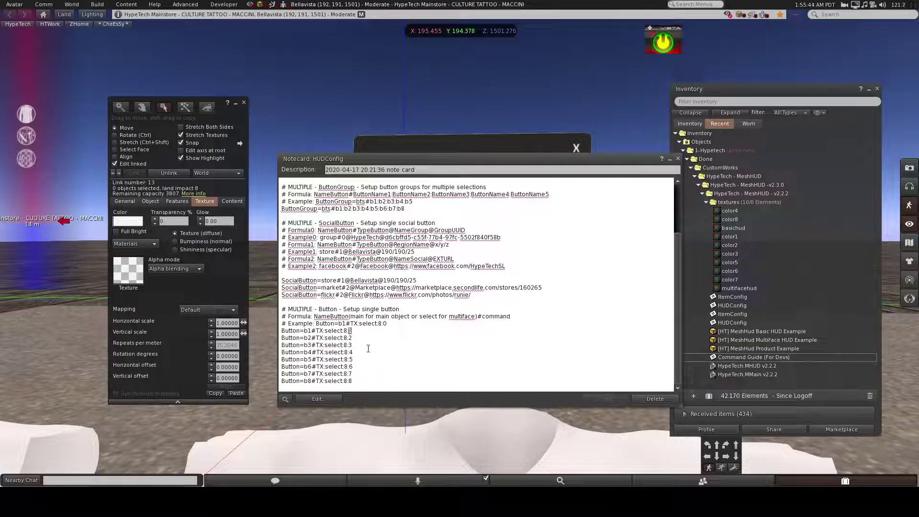
Open the ItemConfig notecard from the inventory to review its numbered texture list, and close it.
{"action": "left_click", "coordinate": [728, 297]}
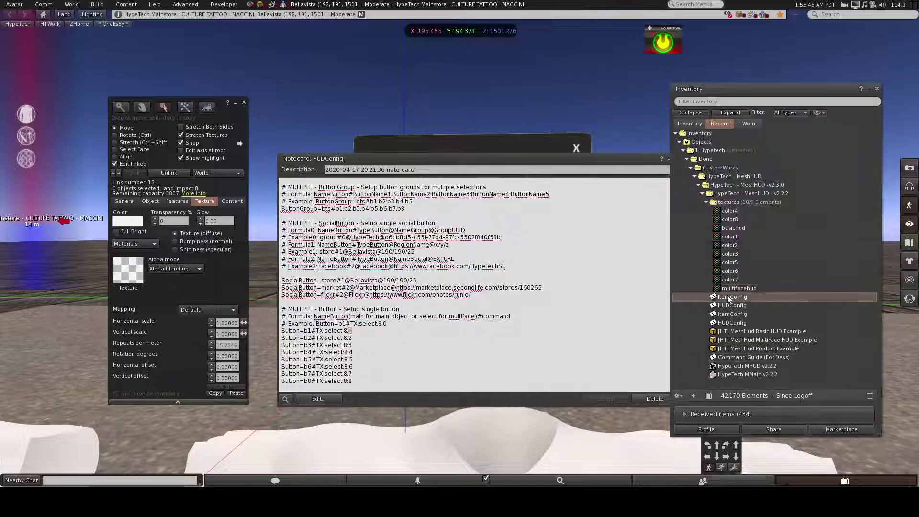
{"action": "double_click", "coordinate": [728, 297]}
{"action": "left_click", "coordinate": [693, 162]}
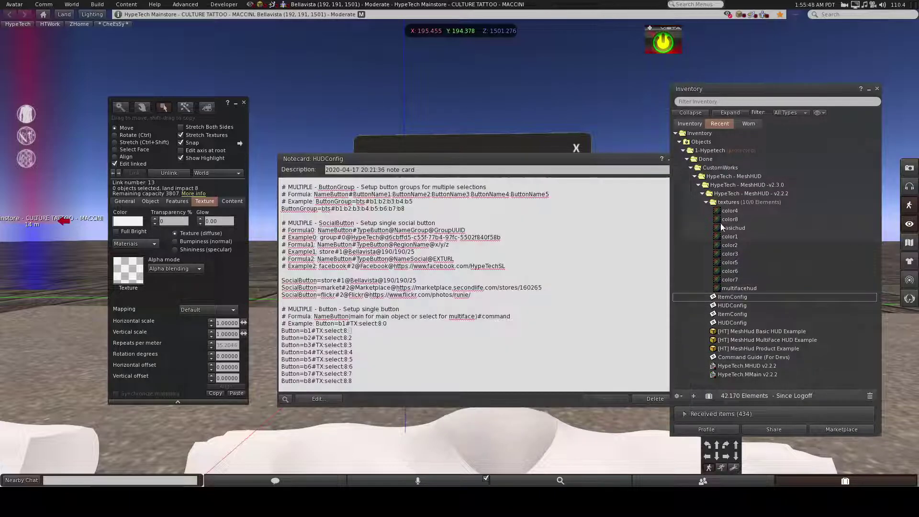
{"action": "double_click", "coordinate": [728, 297]}
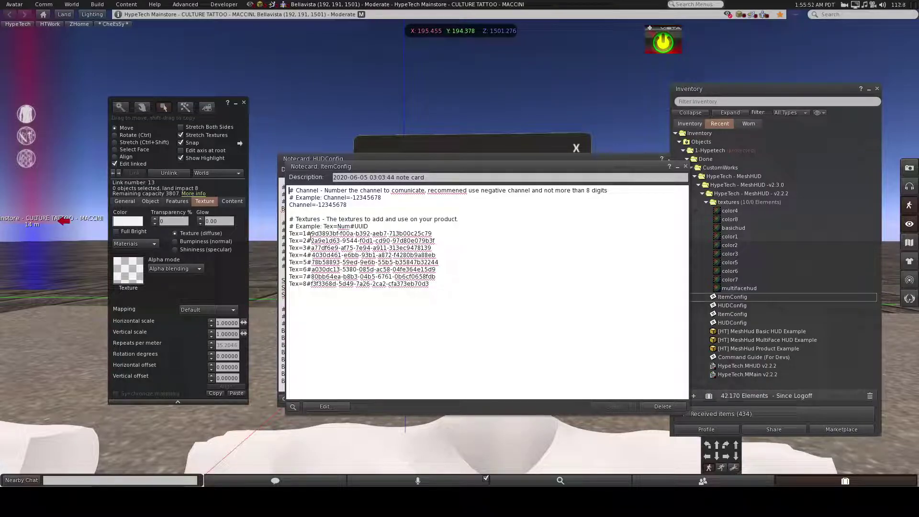
{"action": "left_click", "coordinate": [685, 166]}
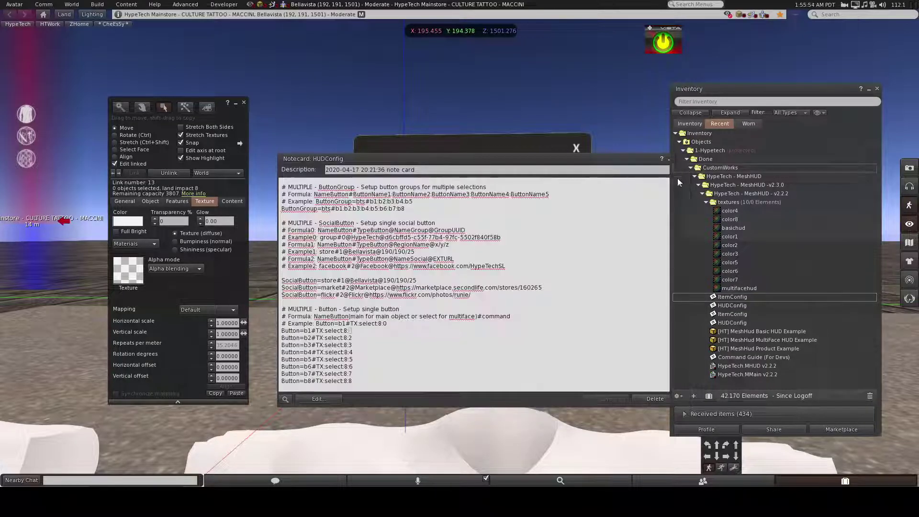
Close the HUDConfig notecard, add the HUDConfig notecard from the inventory to the Multiface HUD's contents, and close the build window.
{"action": "left_click", "coordinate": [355, 385]}
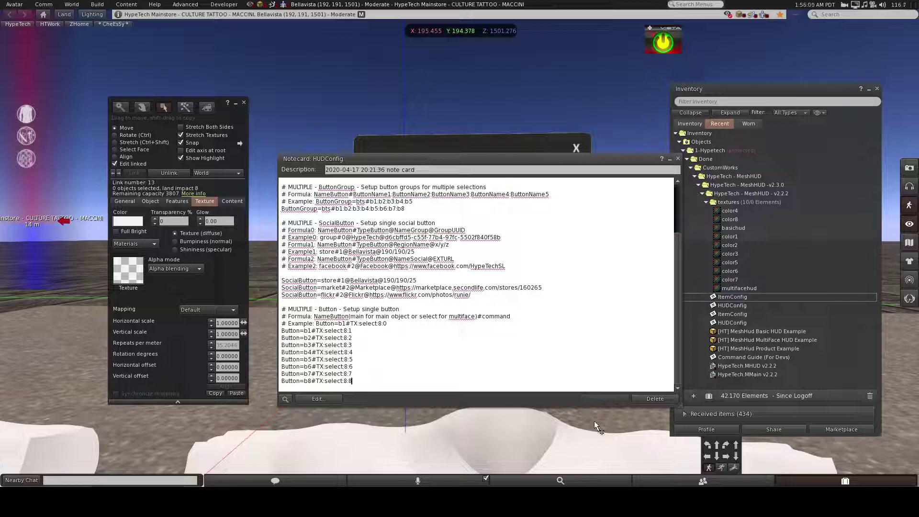
{"action": "left_click", "coordinate": [678, 159]}
{"action": "left_click", "coordinate": [473, 272]}
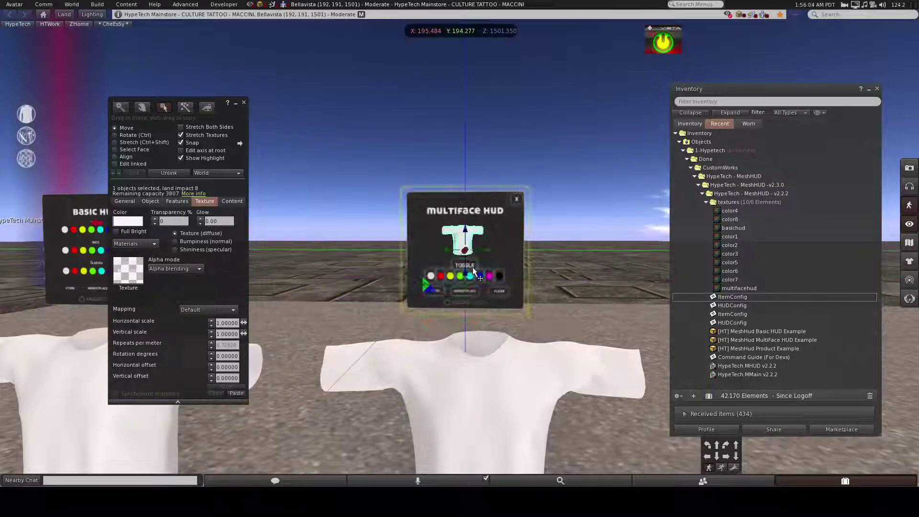
{"action": "left_click", "coordinate": [231, 203]}
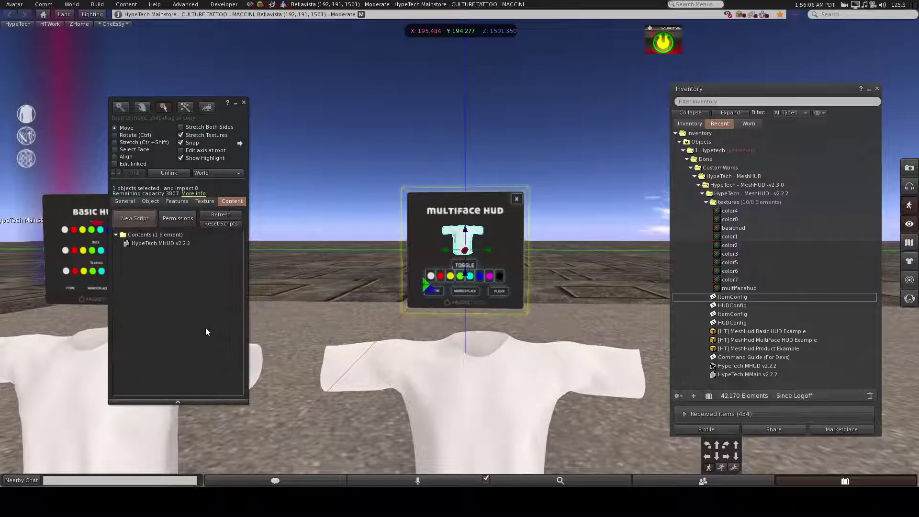
{"action": "left_click", "coordinate": [733, 306]}
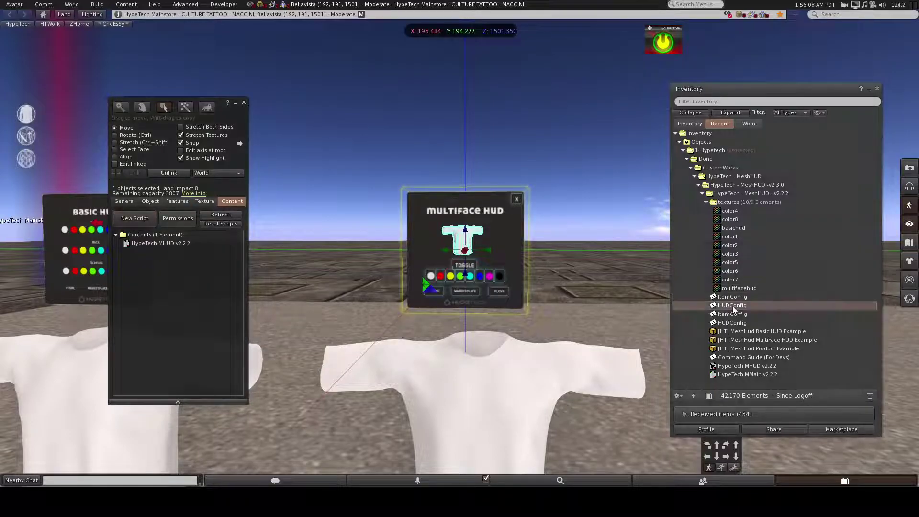
{"action": "left_click_drag", "start_coordinate": [733, 310], "coordinate": [169, 273]}
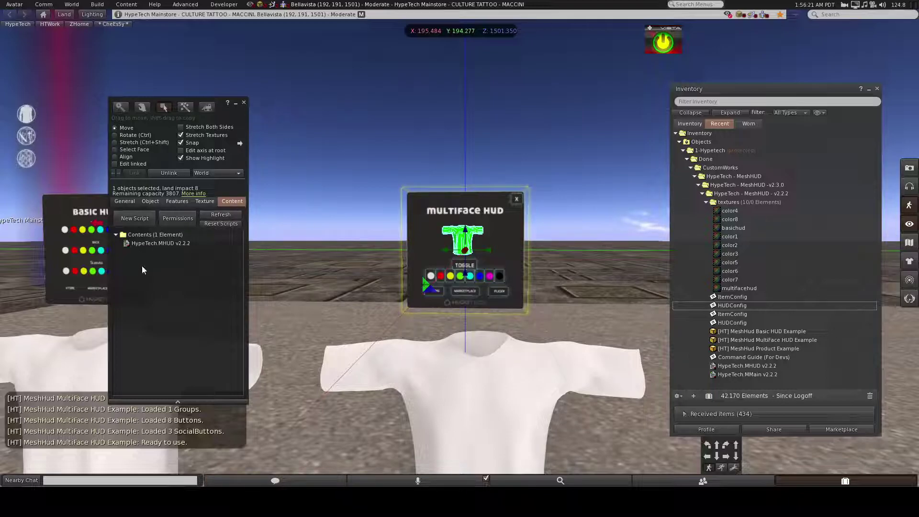
{"action": "left_click", "coordinate": [245, 104]}
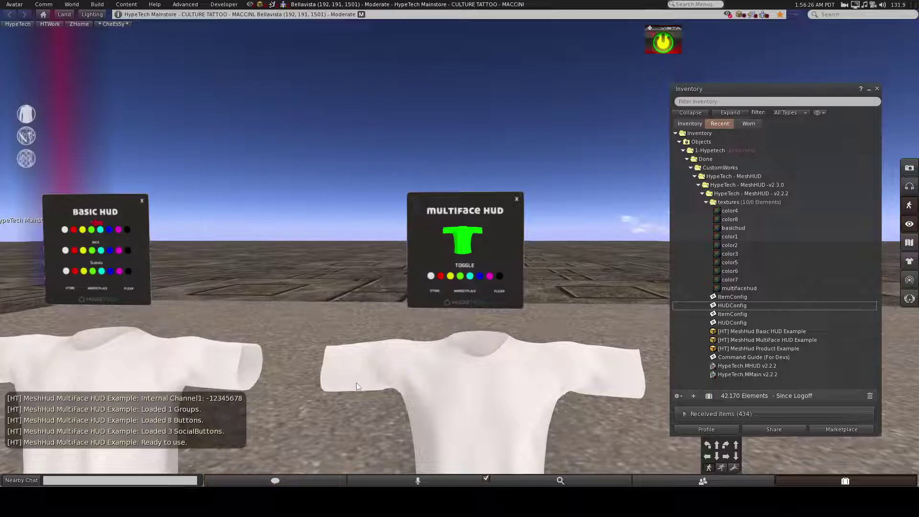
Test the Multiface HUD's TOGGLE control by switching the selection of all shirt parts off and on.
{"action": "left_click", "coordinate": [441, 261], "text": "alt"}
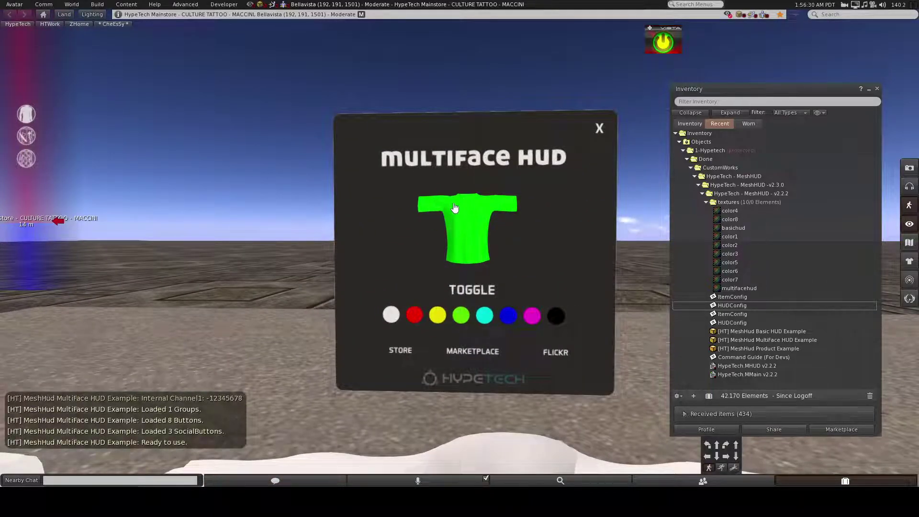
{"action": "left_click", "coordinate": [472, 293]}
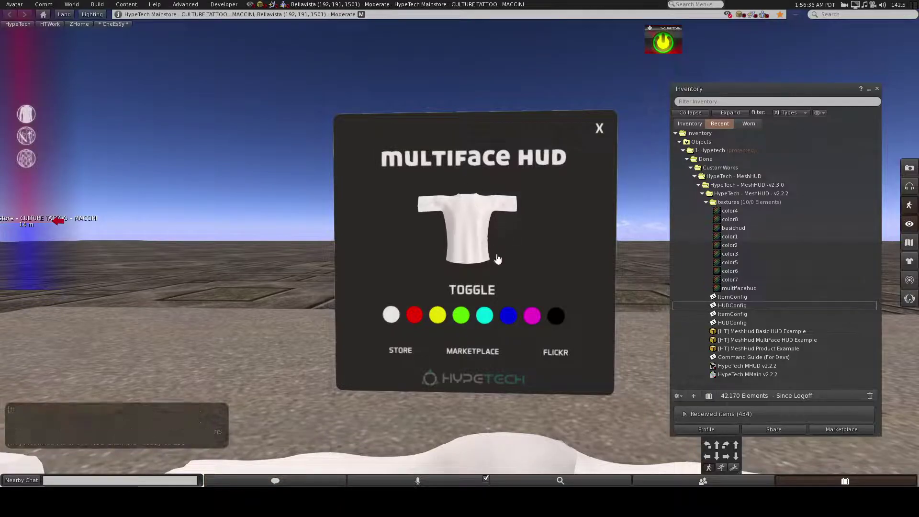
{"action": "left_click", "coordinate": [461, 315]}
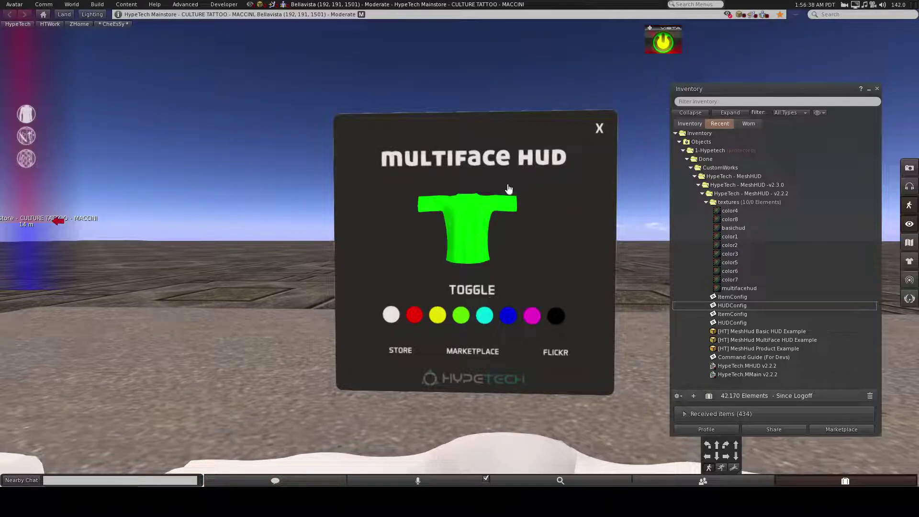
{"action": "left_click", "coordinate": [472, 295]}
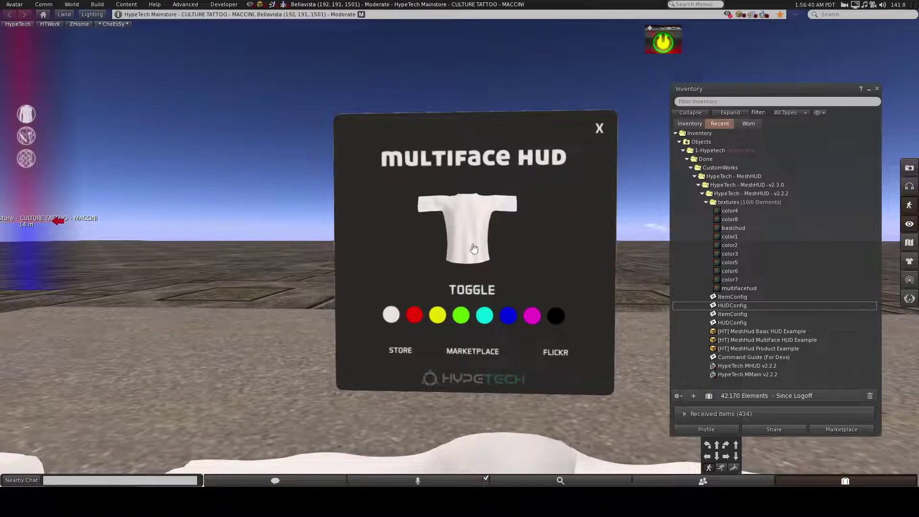
{"action": "key", "text": "Escape"}
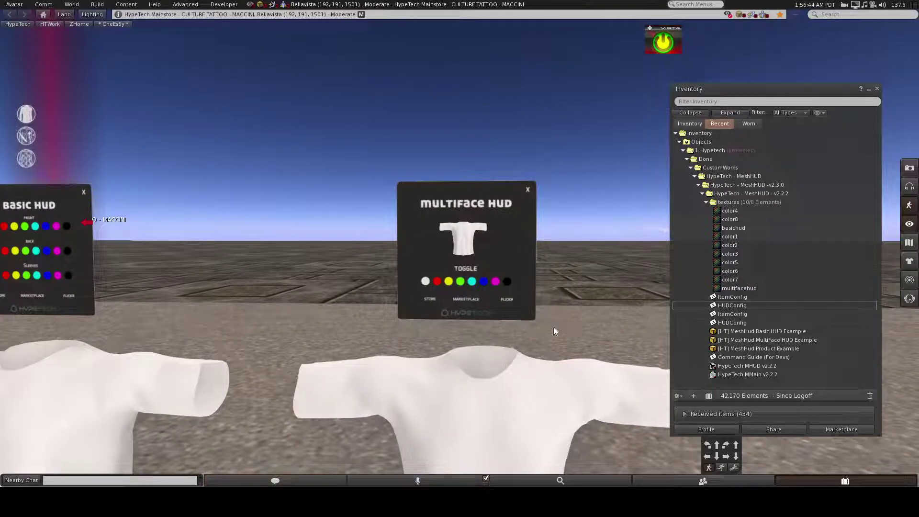
Select all shirt parts on the Multiface HUD and apply the red color to the shirt.
{"action": "left_click", "coordinate": [460, 281]}
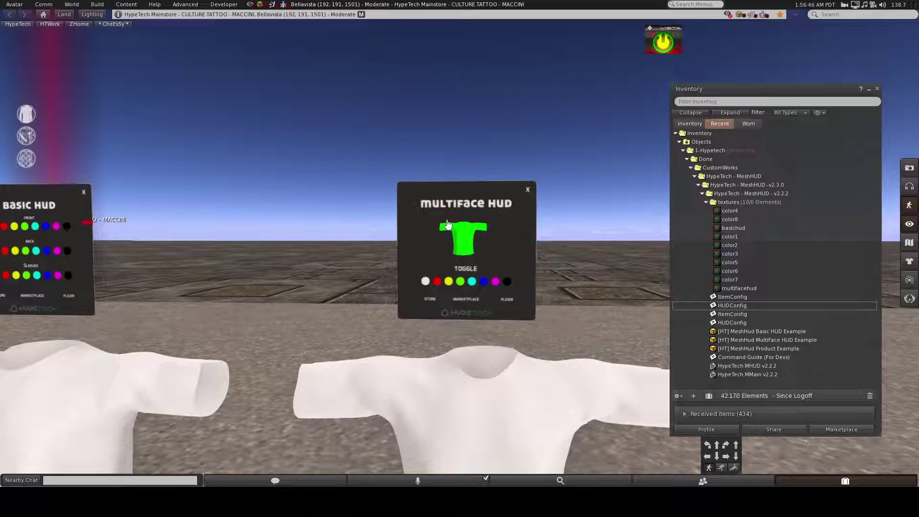
{"action": "left_click", "coordinate": [438, 282]}
{"action": "scroll", "coordinate": [383, 288], "scroll_direction": "down", "scroll_amount": 5}
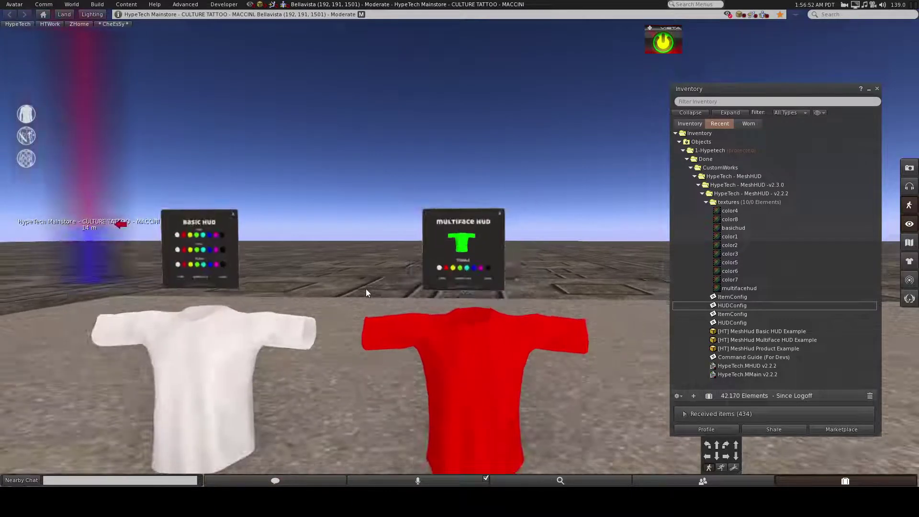
Deselect the shirt's front on the Multiface HUD and apply cyan to the back and sleeves.
{"action": "scroll", "coordinate": [443, 346], "scroll_direction": "up", "scroll_amount": 5}
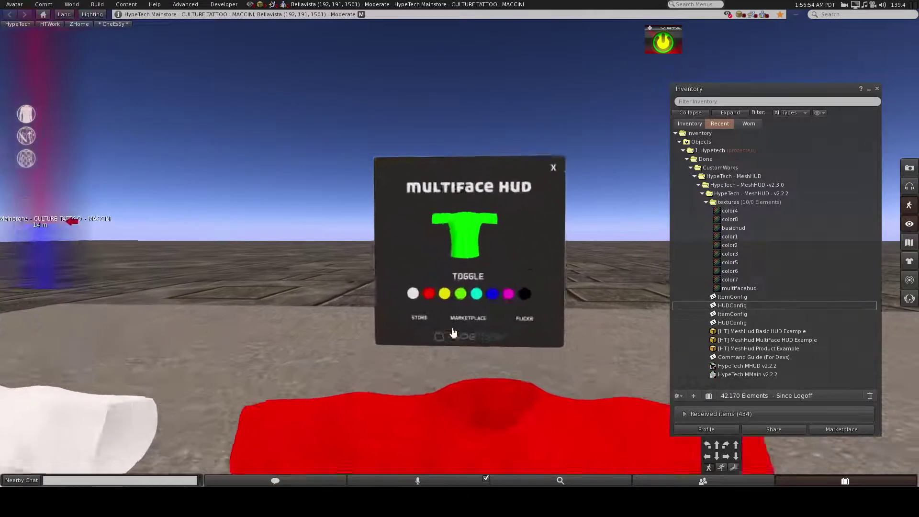
{"action": "scroll", "coordinate": [474, 311], "scroll_direction": "up", "scroll_amount": 5}
{"action": "left_click", "coordinate": [488, 309]}
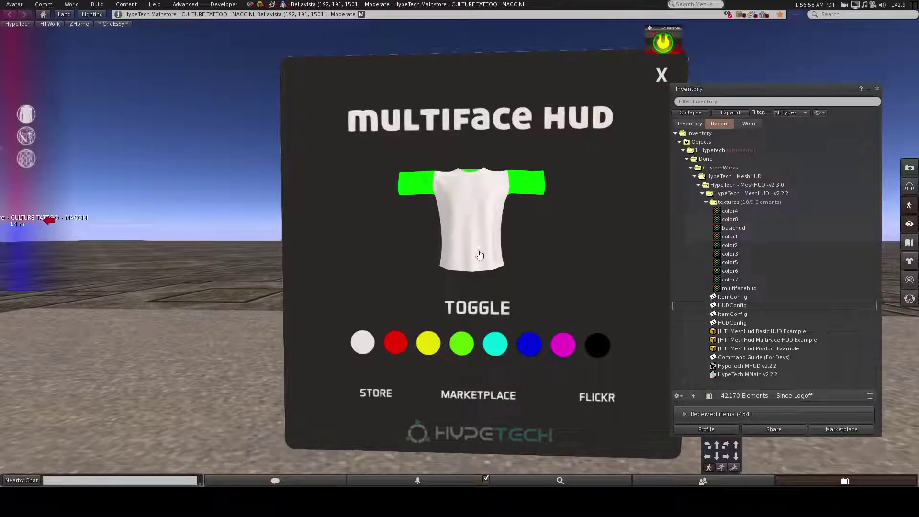
{"action": "scroll", "coordinate": [480, 255], "scroll_direction": "down", "scroll_amount": 5}
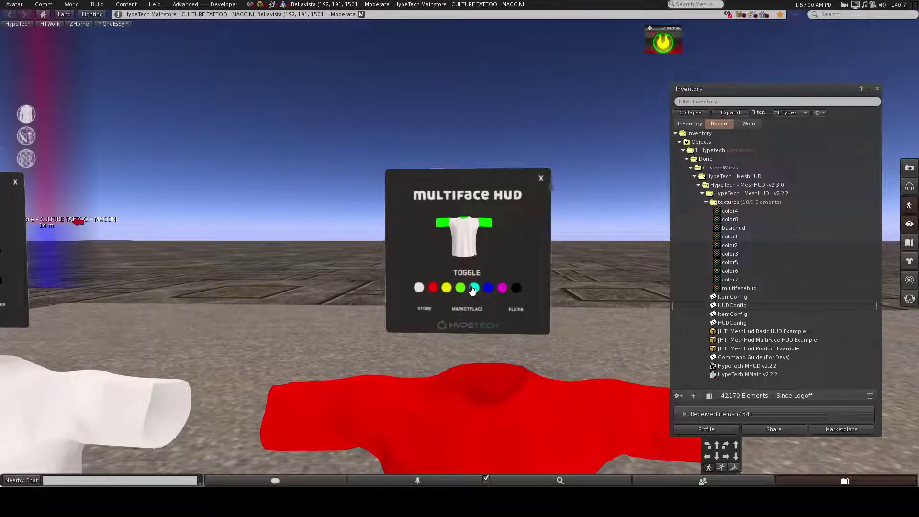
{"action": "left_click", "coordinate": [473, 289]}
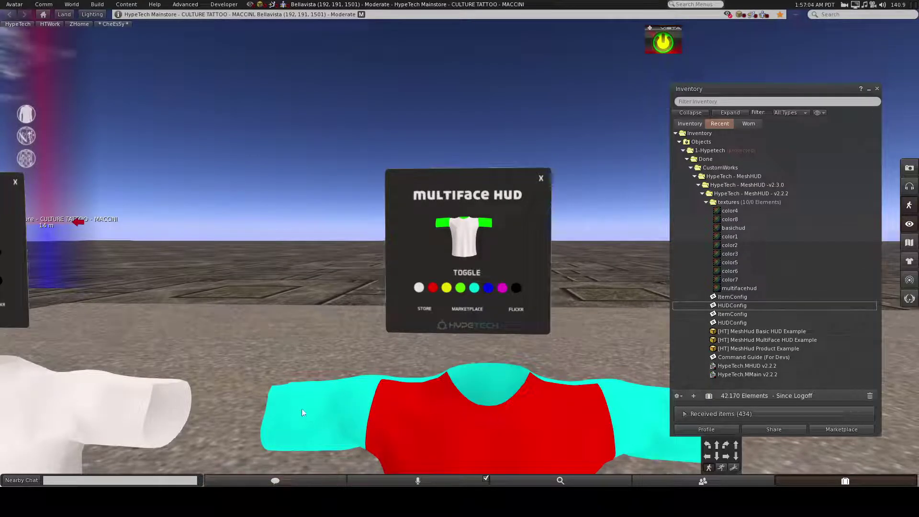
Deselect the shirt's back on the Multiface HUD and apply black to the sleeves only.
{"action": "left_click", "coordinate": [472, 300]}
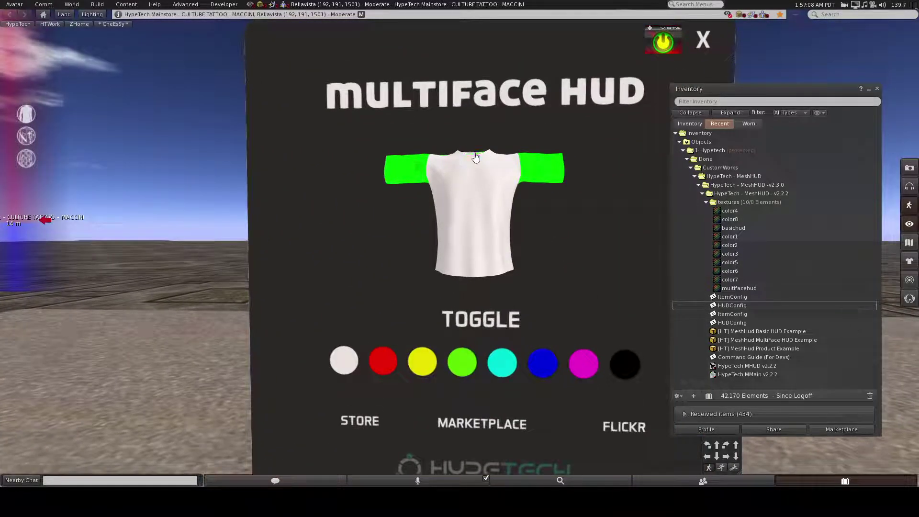
{"action": "left_click", "coordinate": [550, 176]}
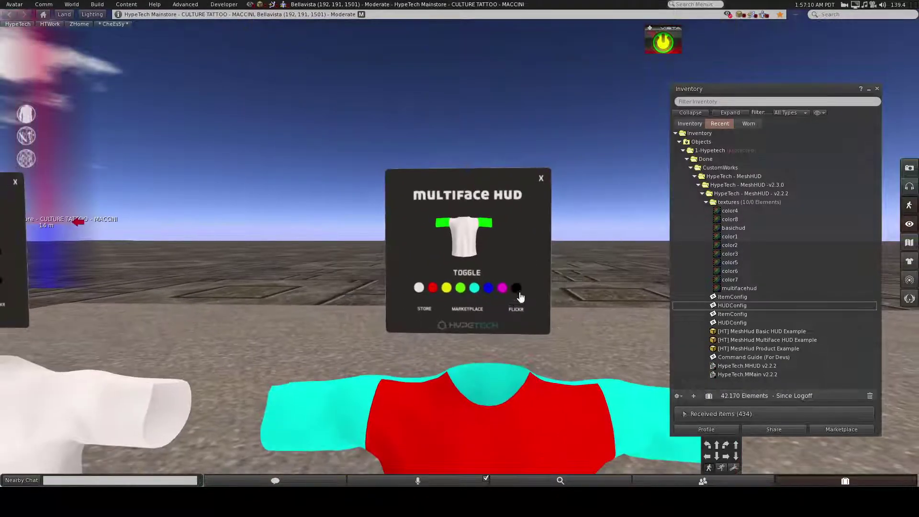
{"action": "left_click", "coordinate": [517, 288]}
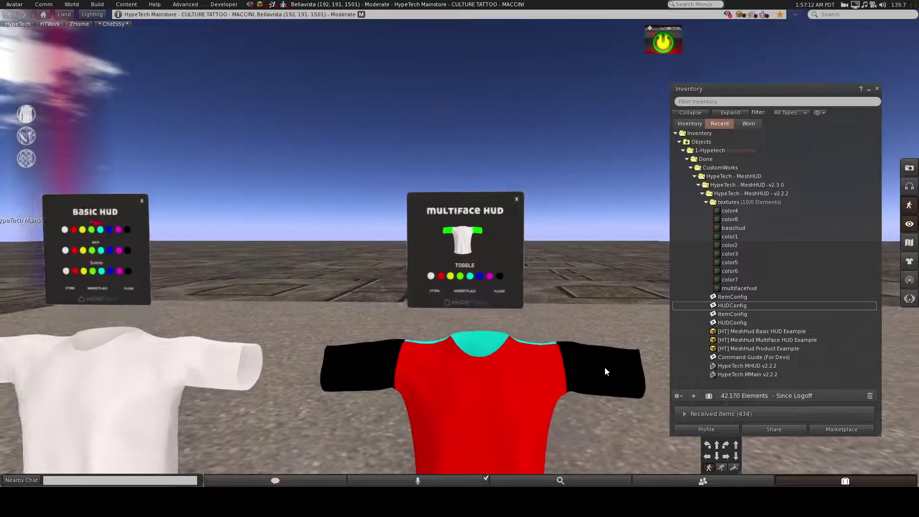
Switch the Multiface HUD's selection from the sleeves to the front and apply magenta to it.
{"action": "left_click", "coordinate": [499, 287]}
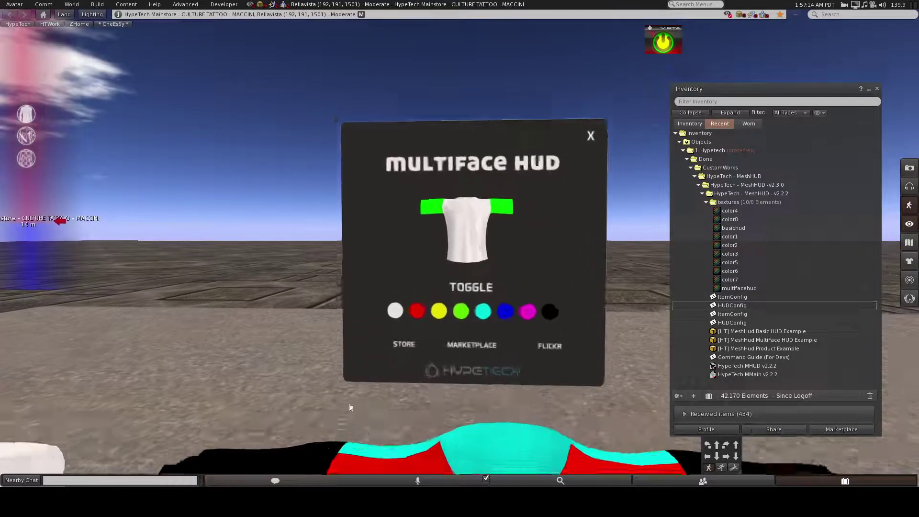
{"action": "left_click", "coordinate": [512, 223]}
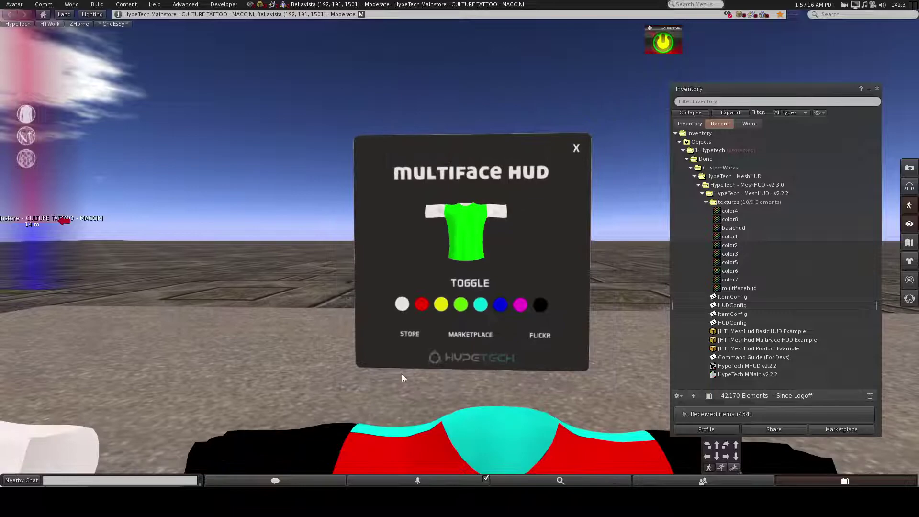
{"action": "left_click", "coordinate": [521, 307]}
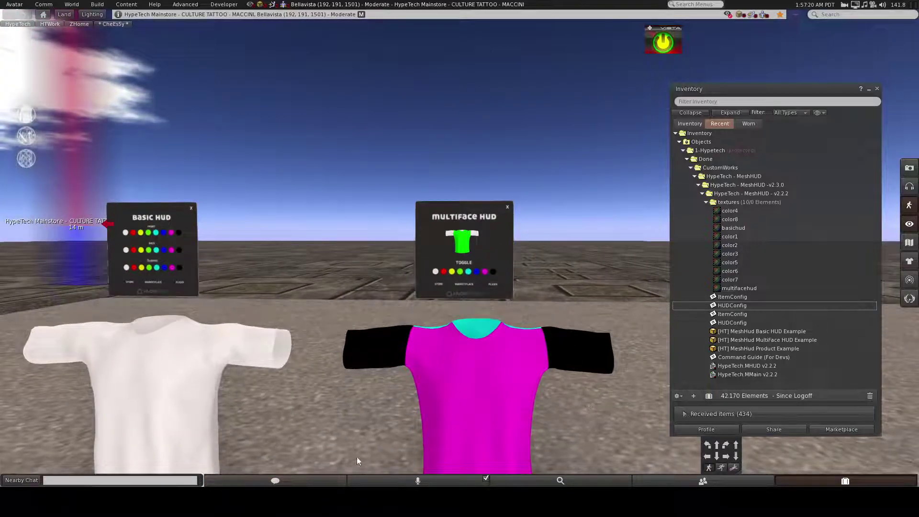